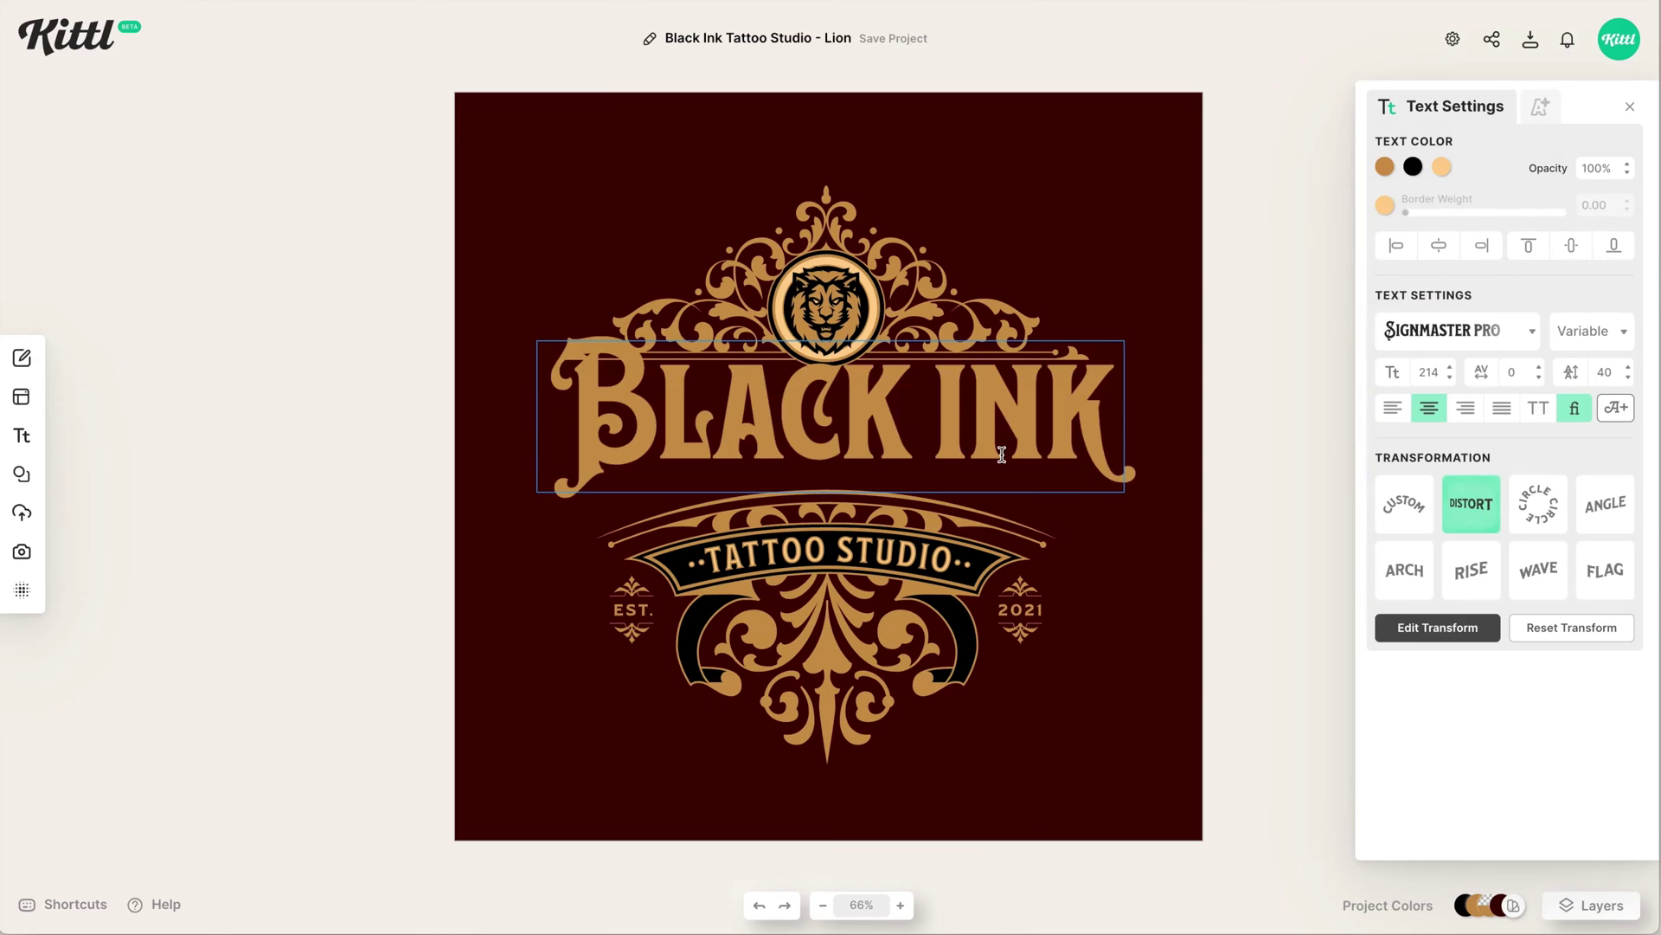
Select all the headline wording and type 'Dark' and 'rizzly' over it.
key(ctrl+a)
text(Dark)
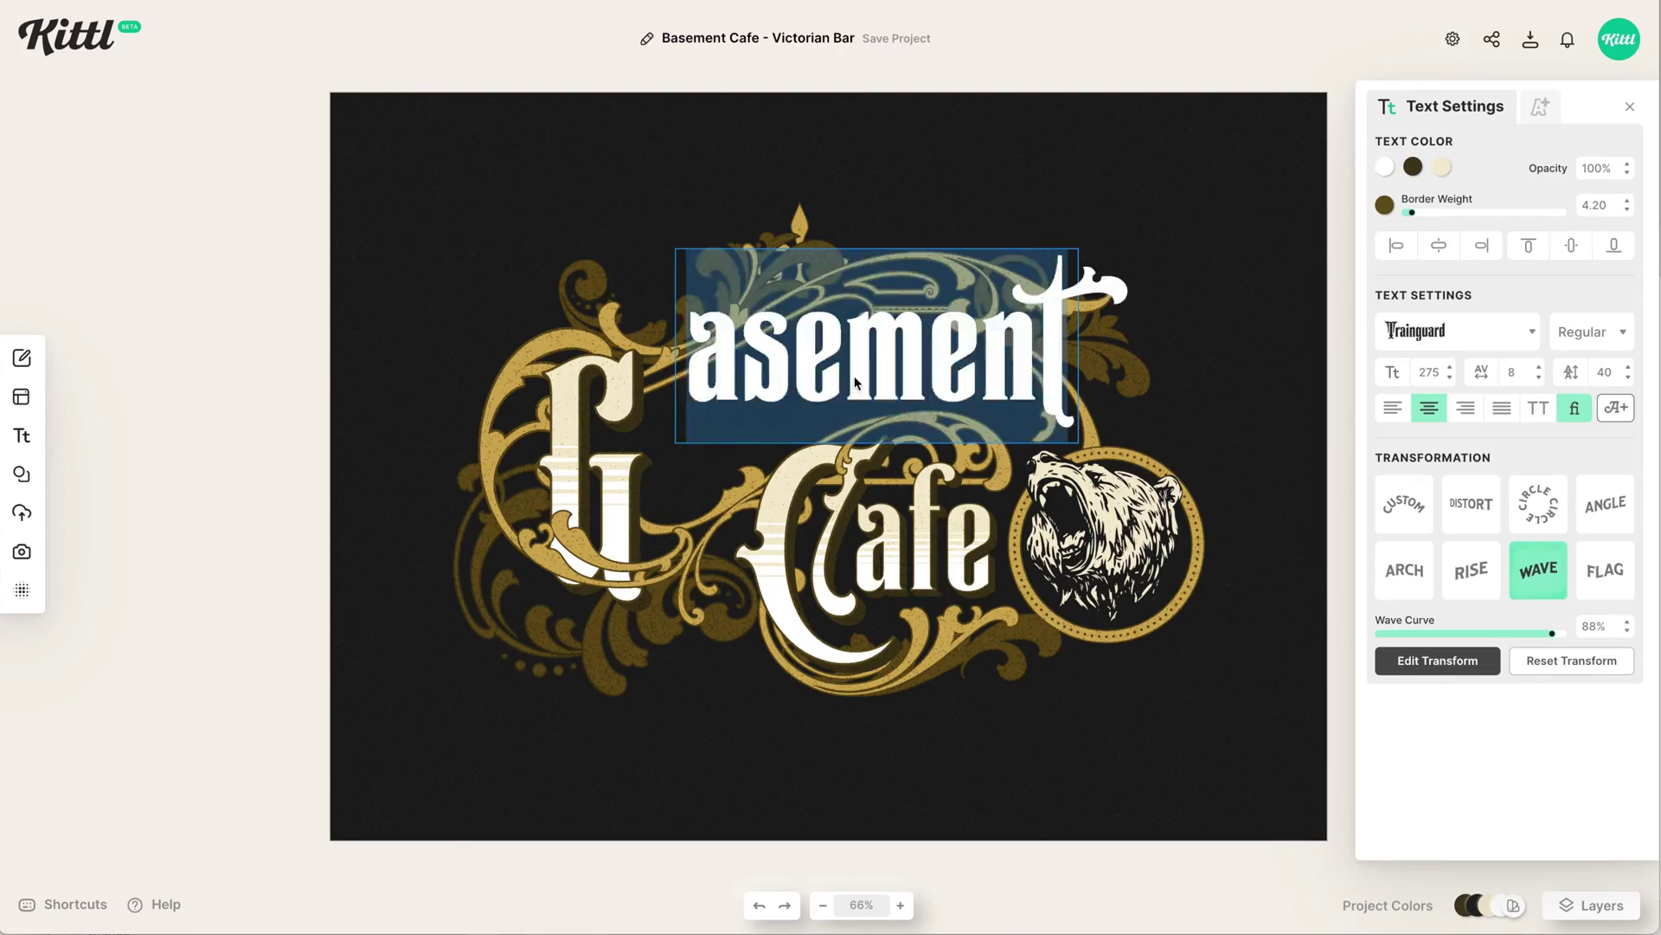
text(rizz)
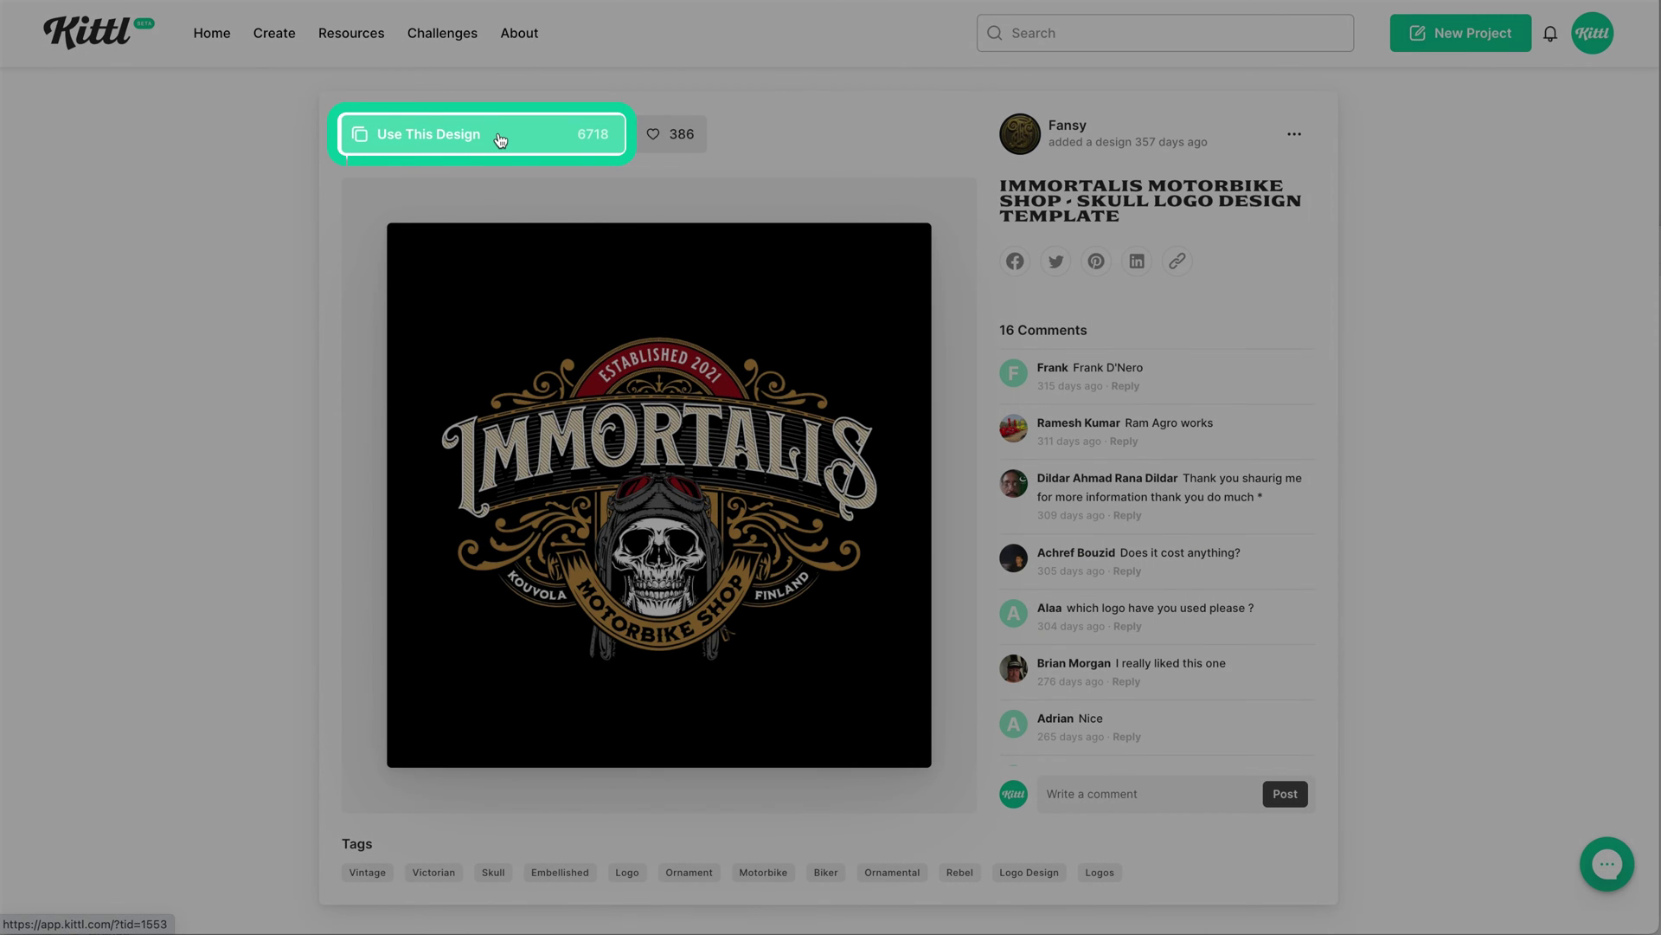
Start a project from the skull template and change the arched IMMORTALIS headline to NEBULA.
click(500, 140)
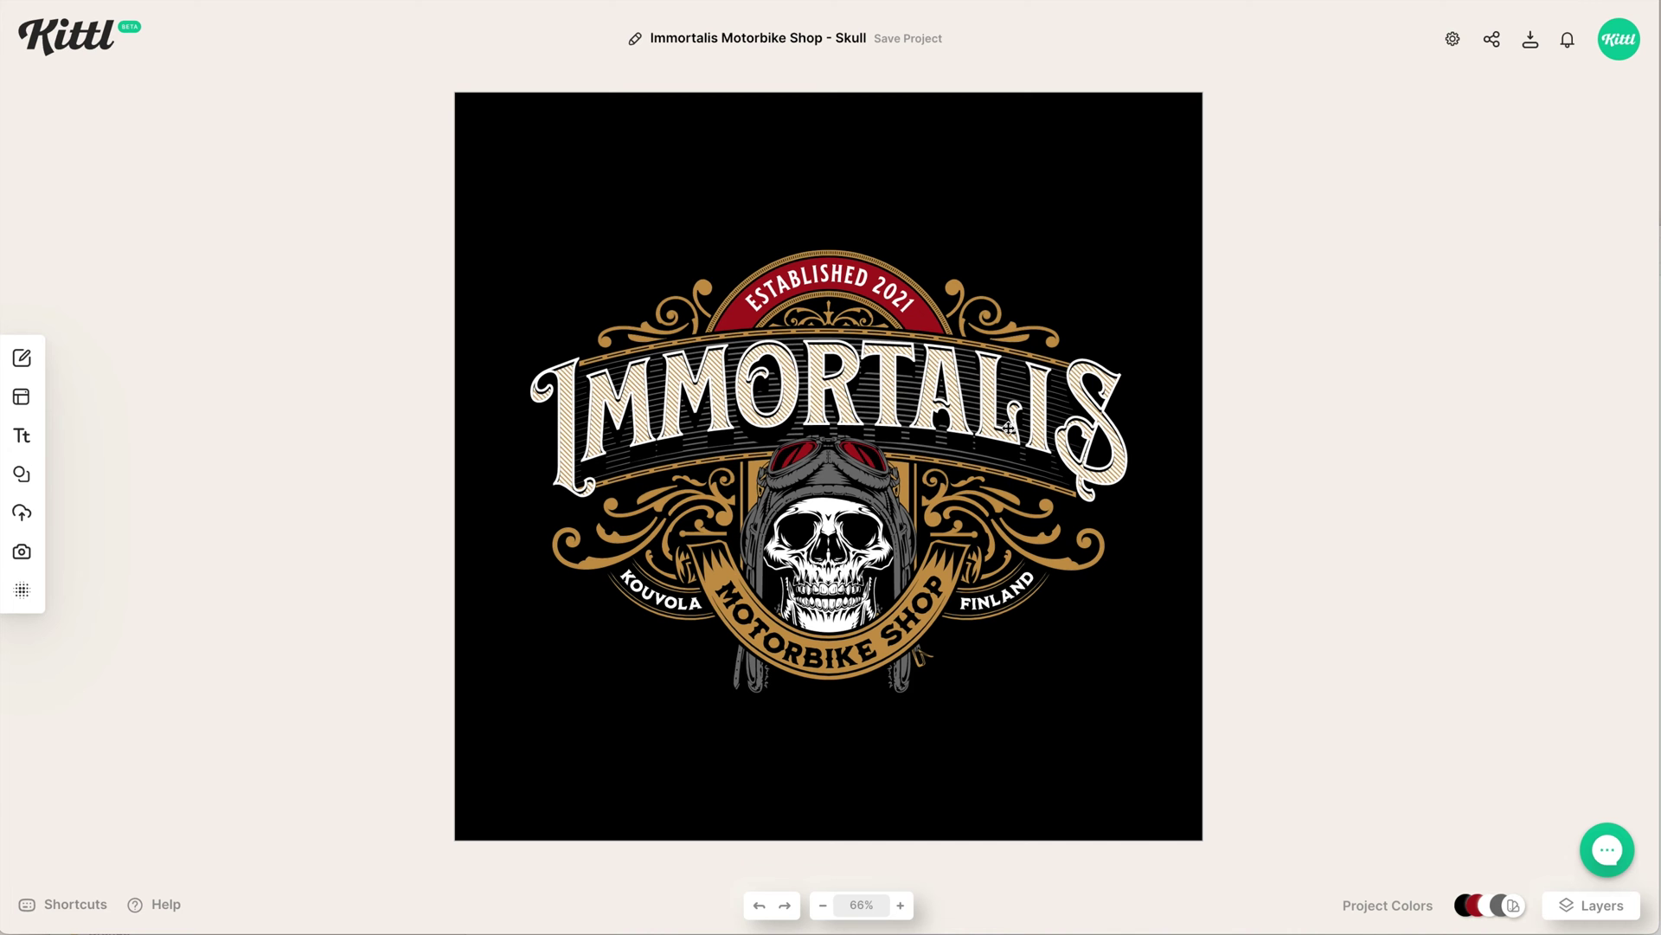
click(995, 399)
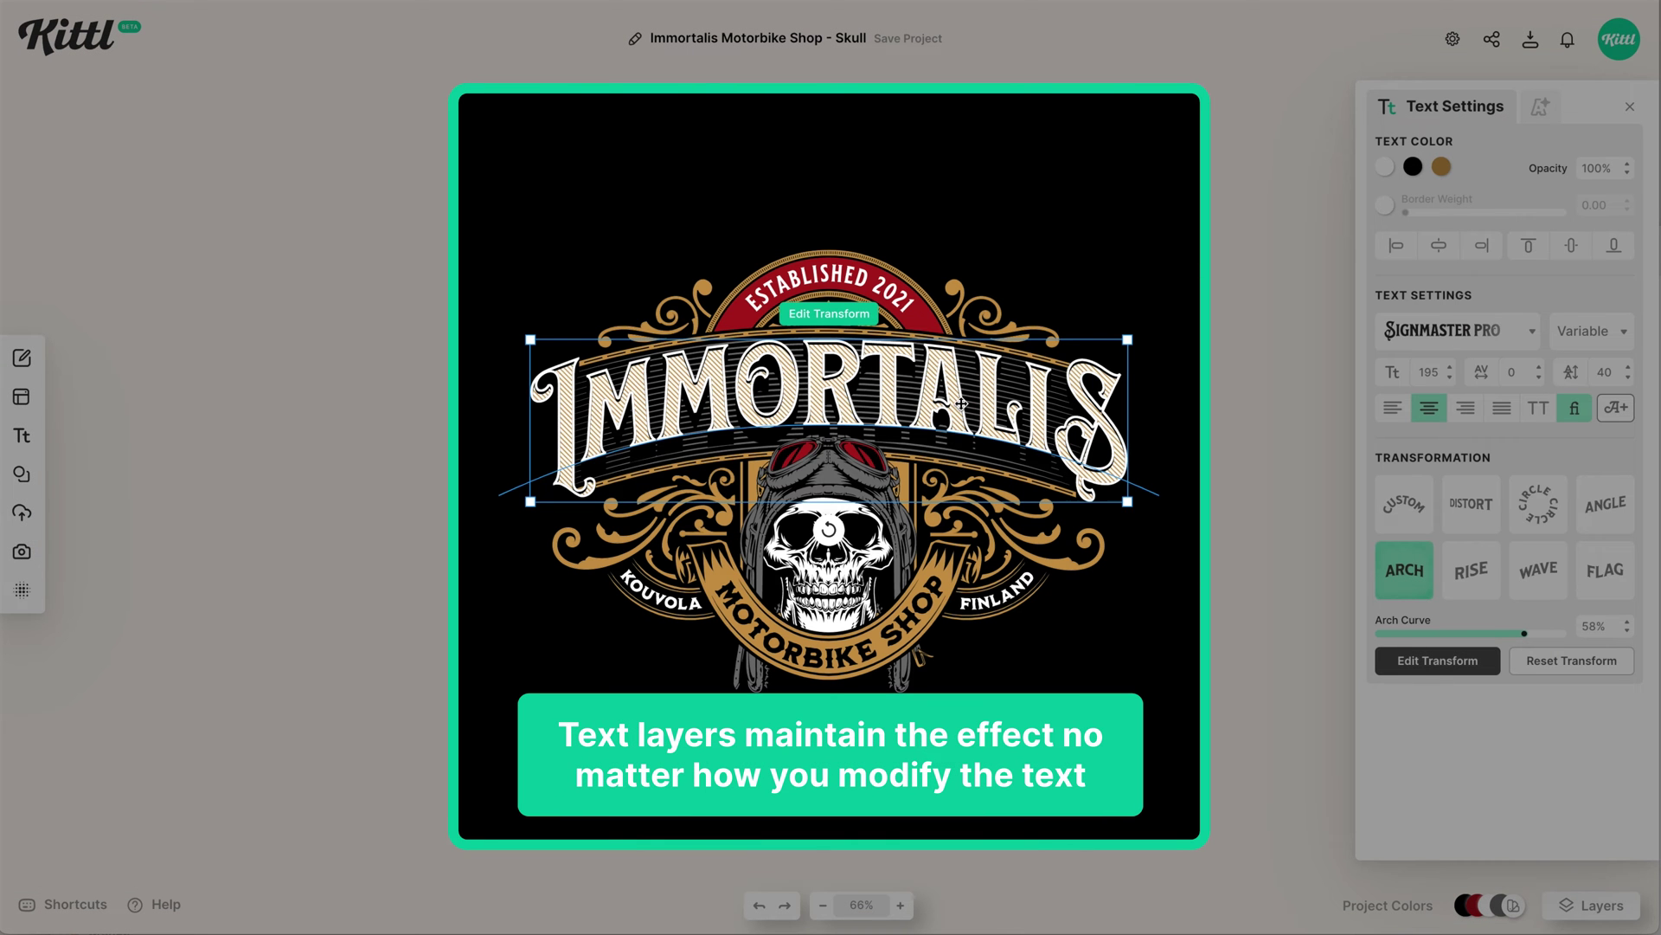
double_click(962, 403)
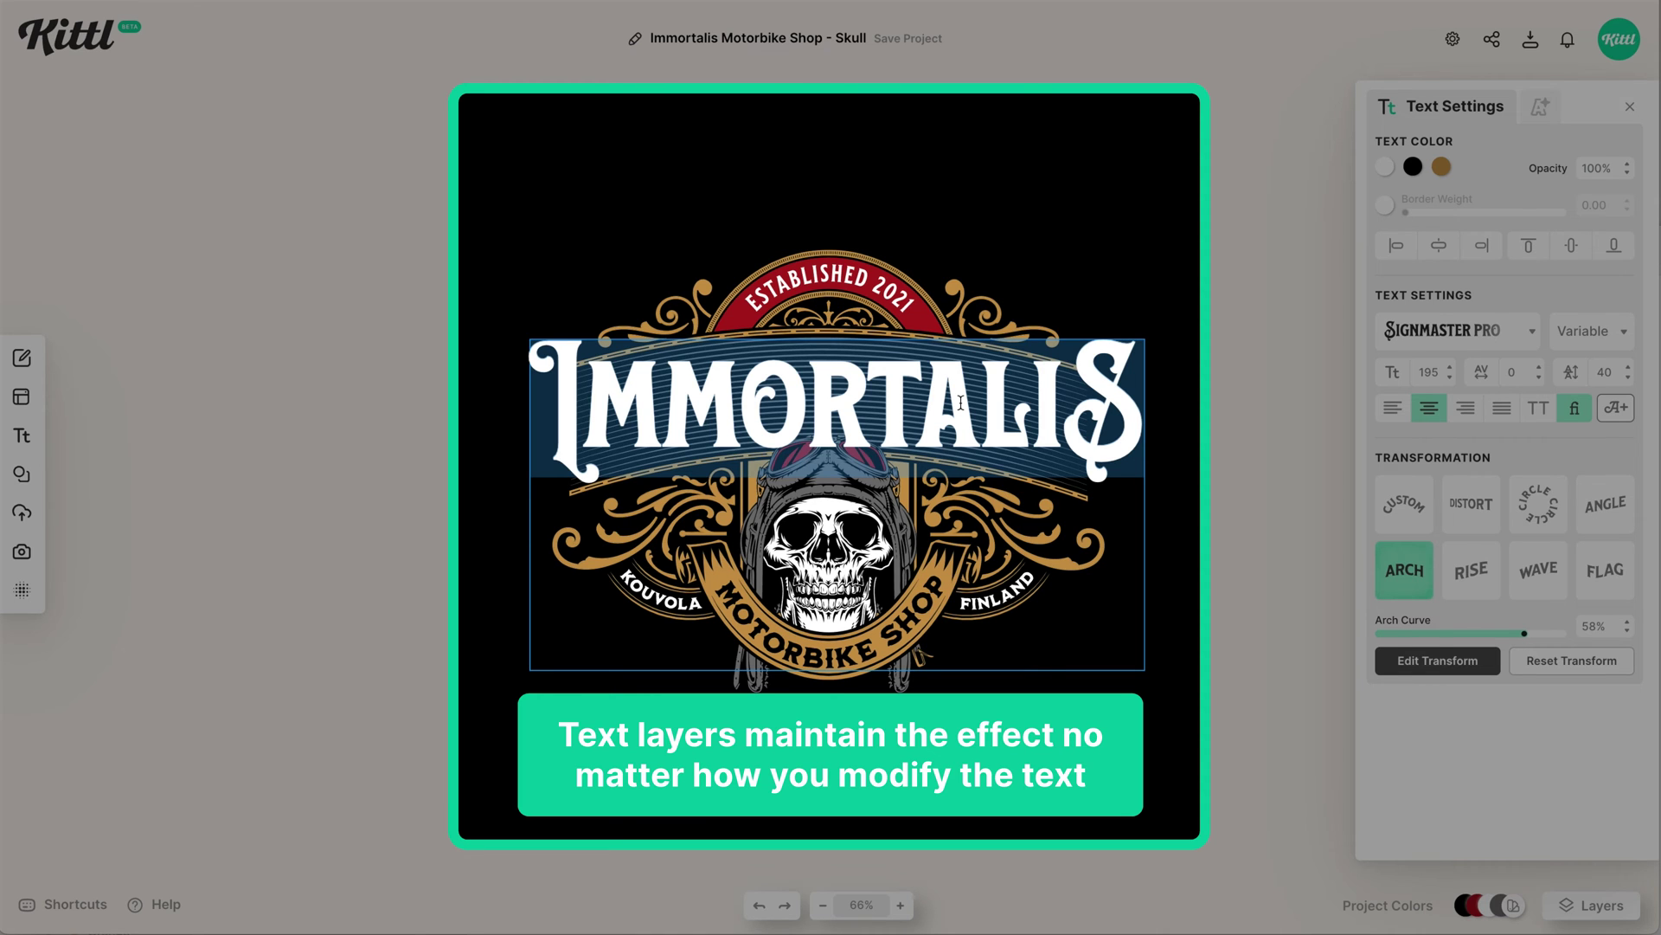
text(NEBULA)
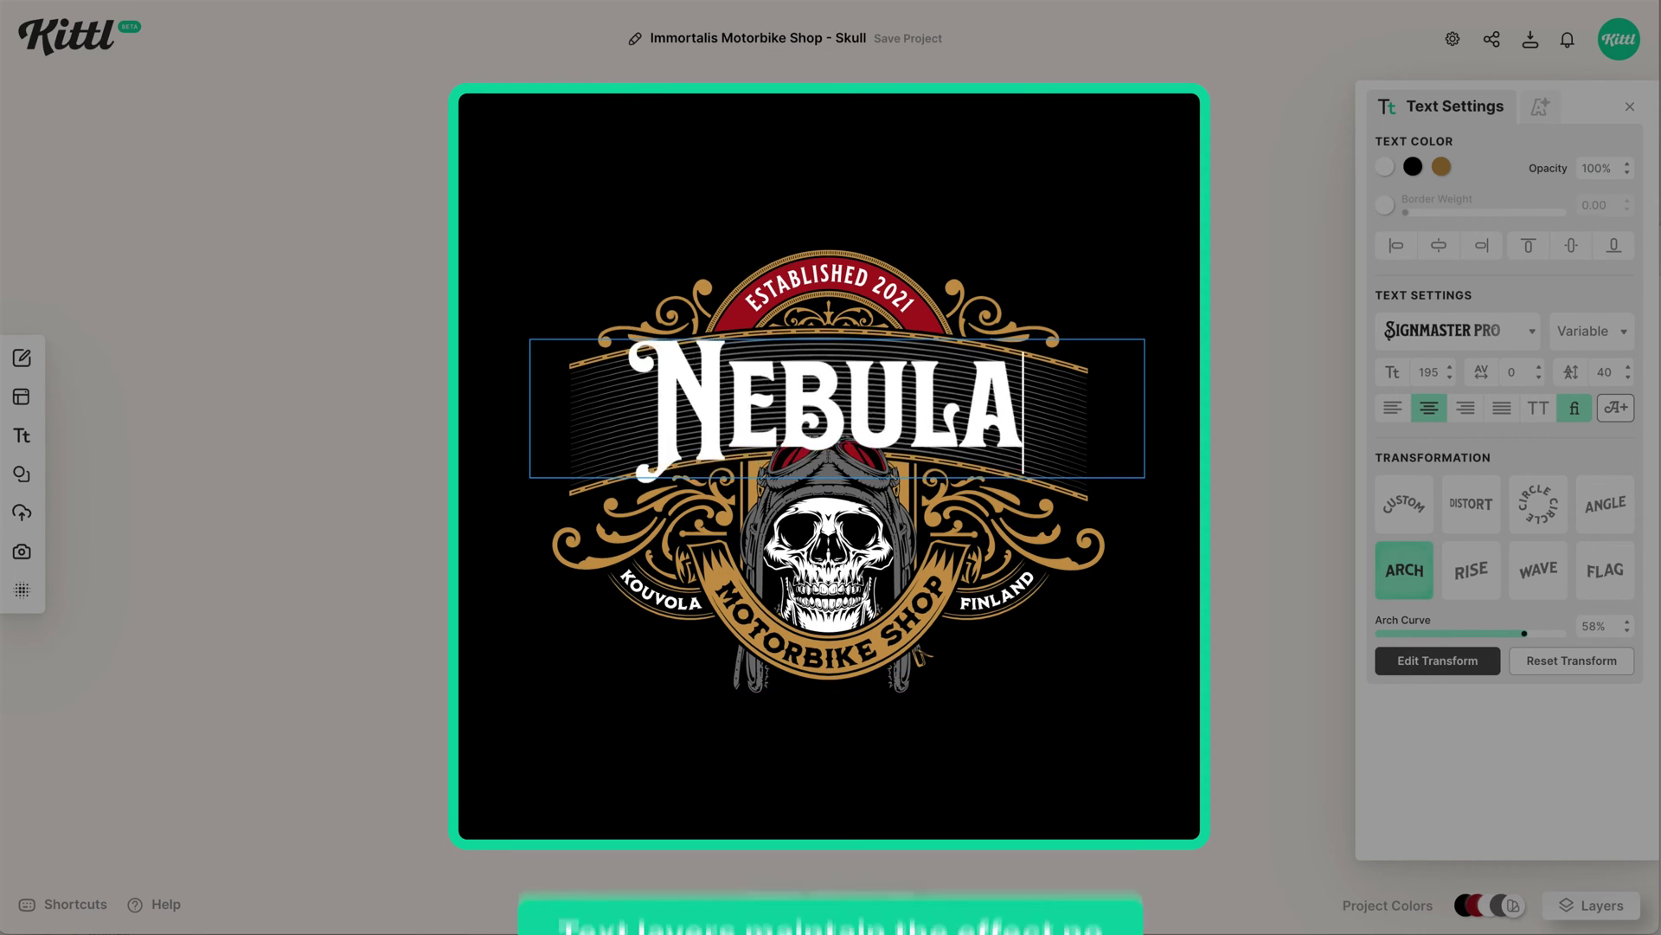
key(Escape)
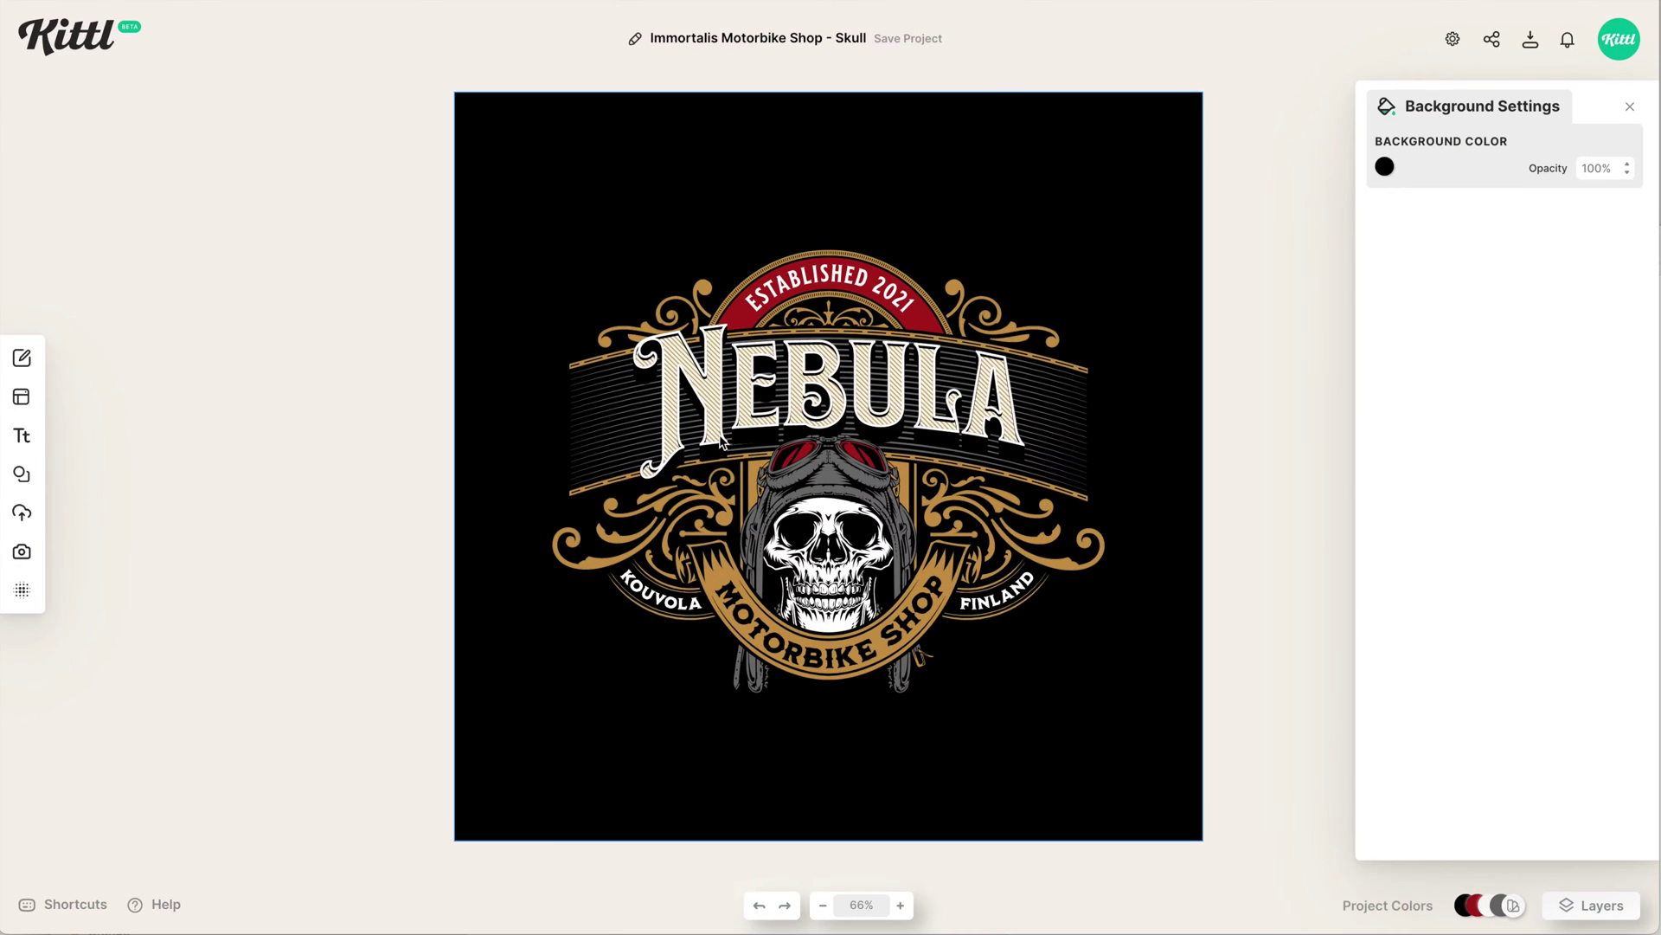
Widen the NEBULA letters with the variable font Width setting.
click(905, 415)
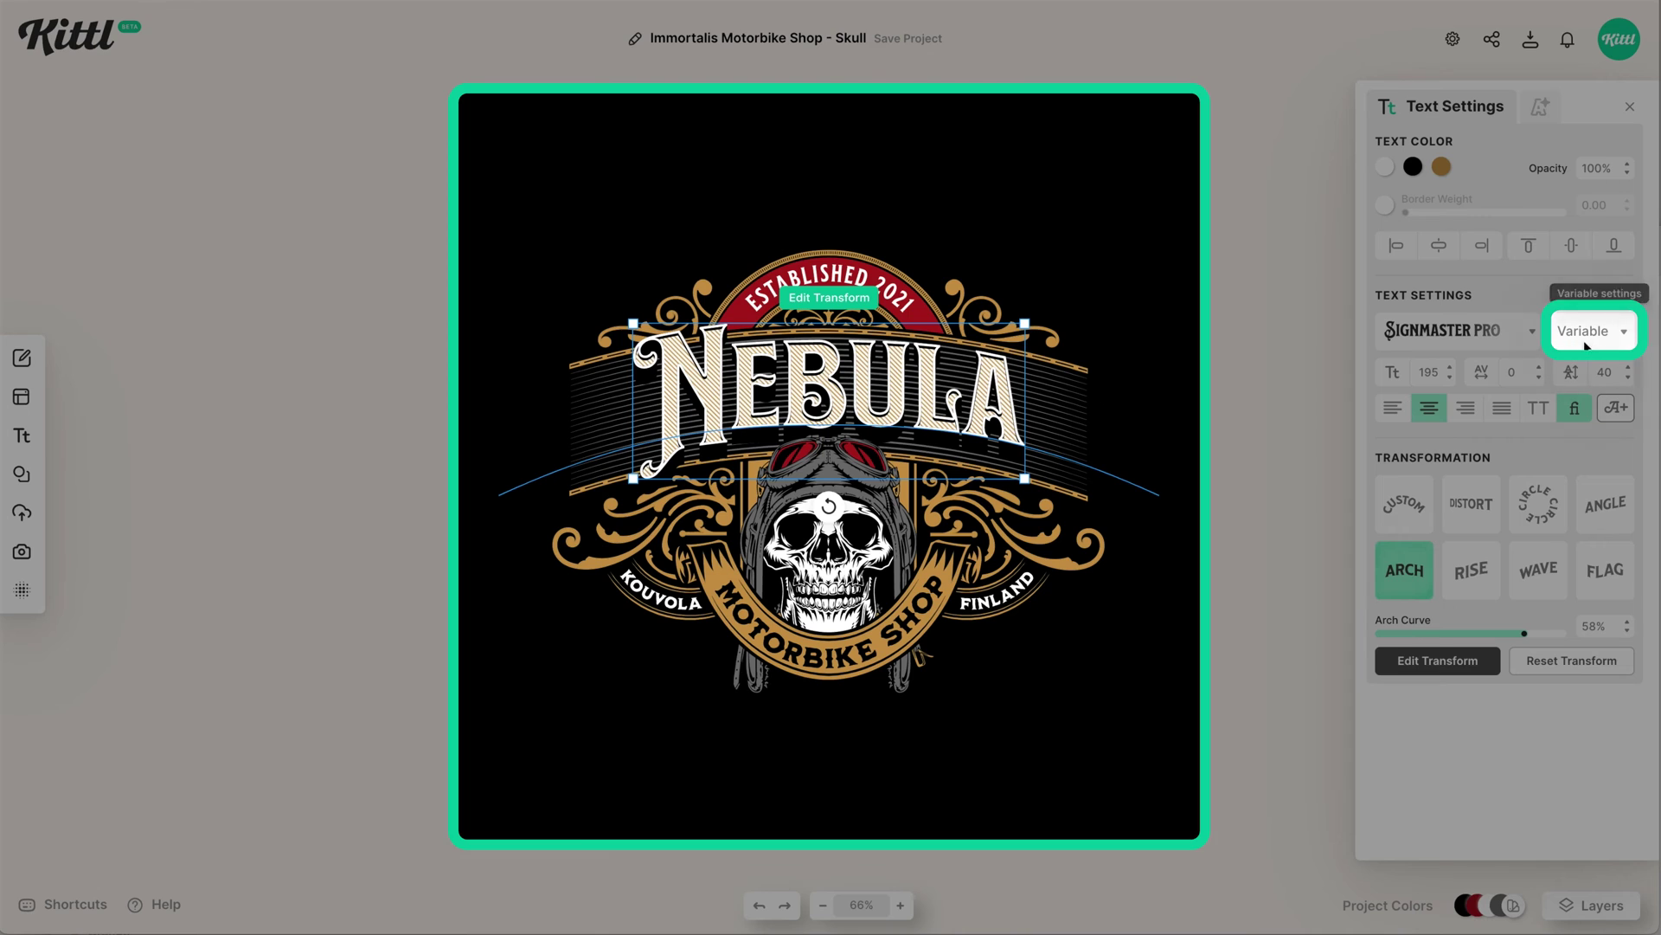
click(1569, 342)
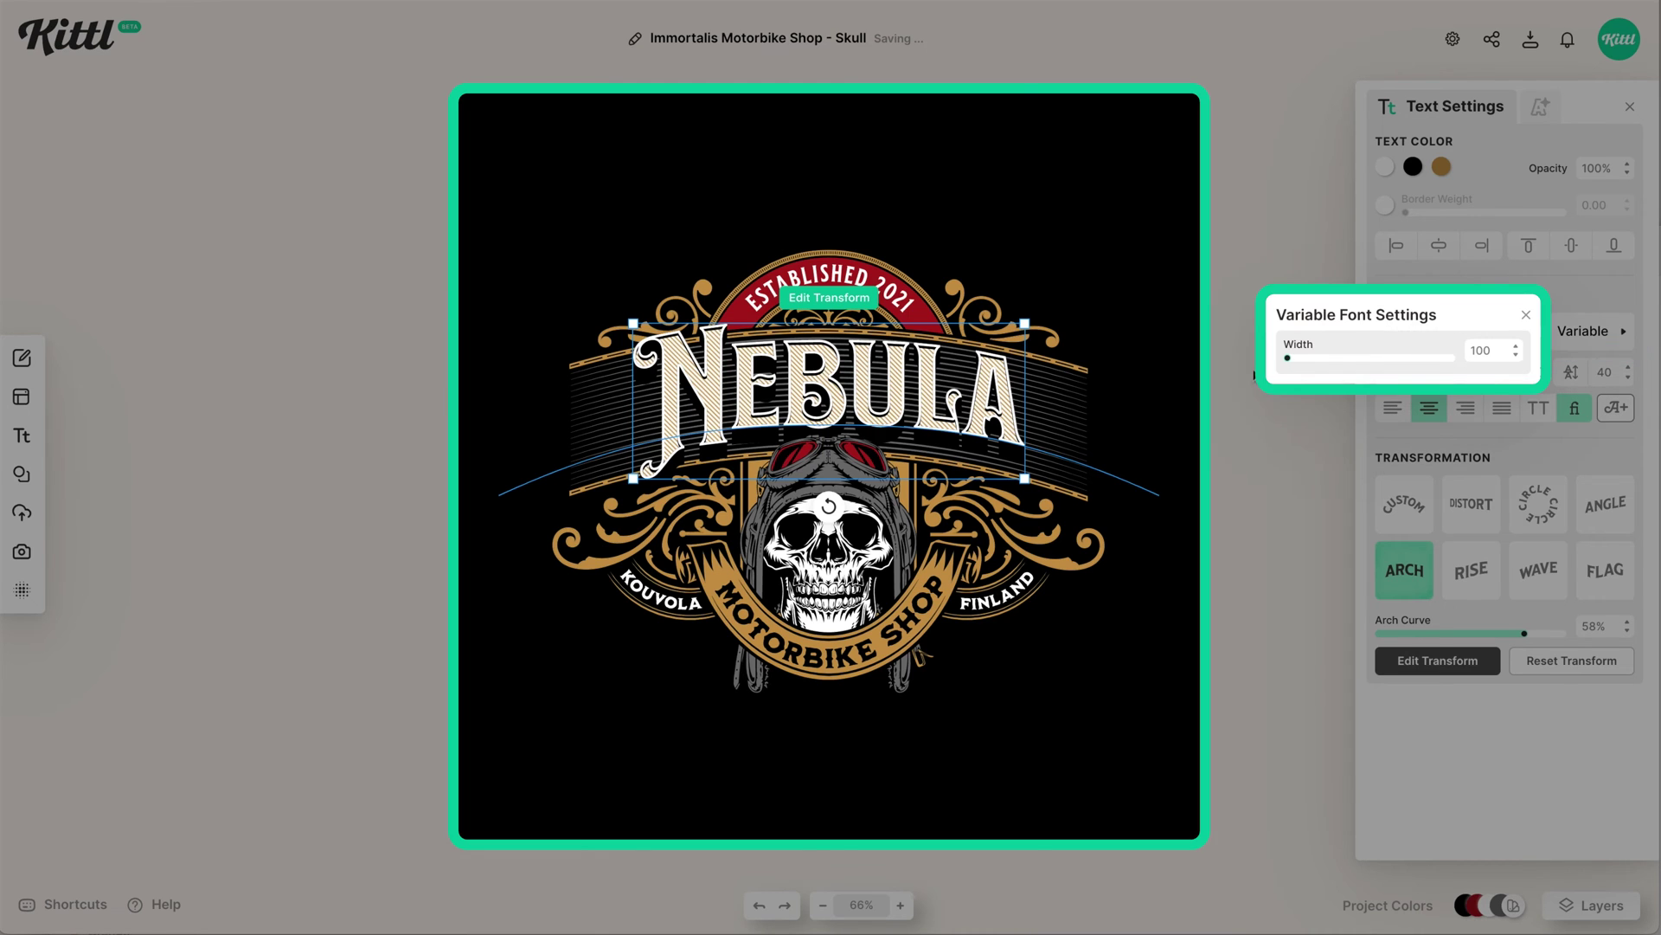
drag(1290, 365, 1429, 372)
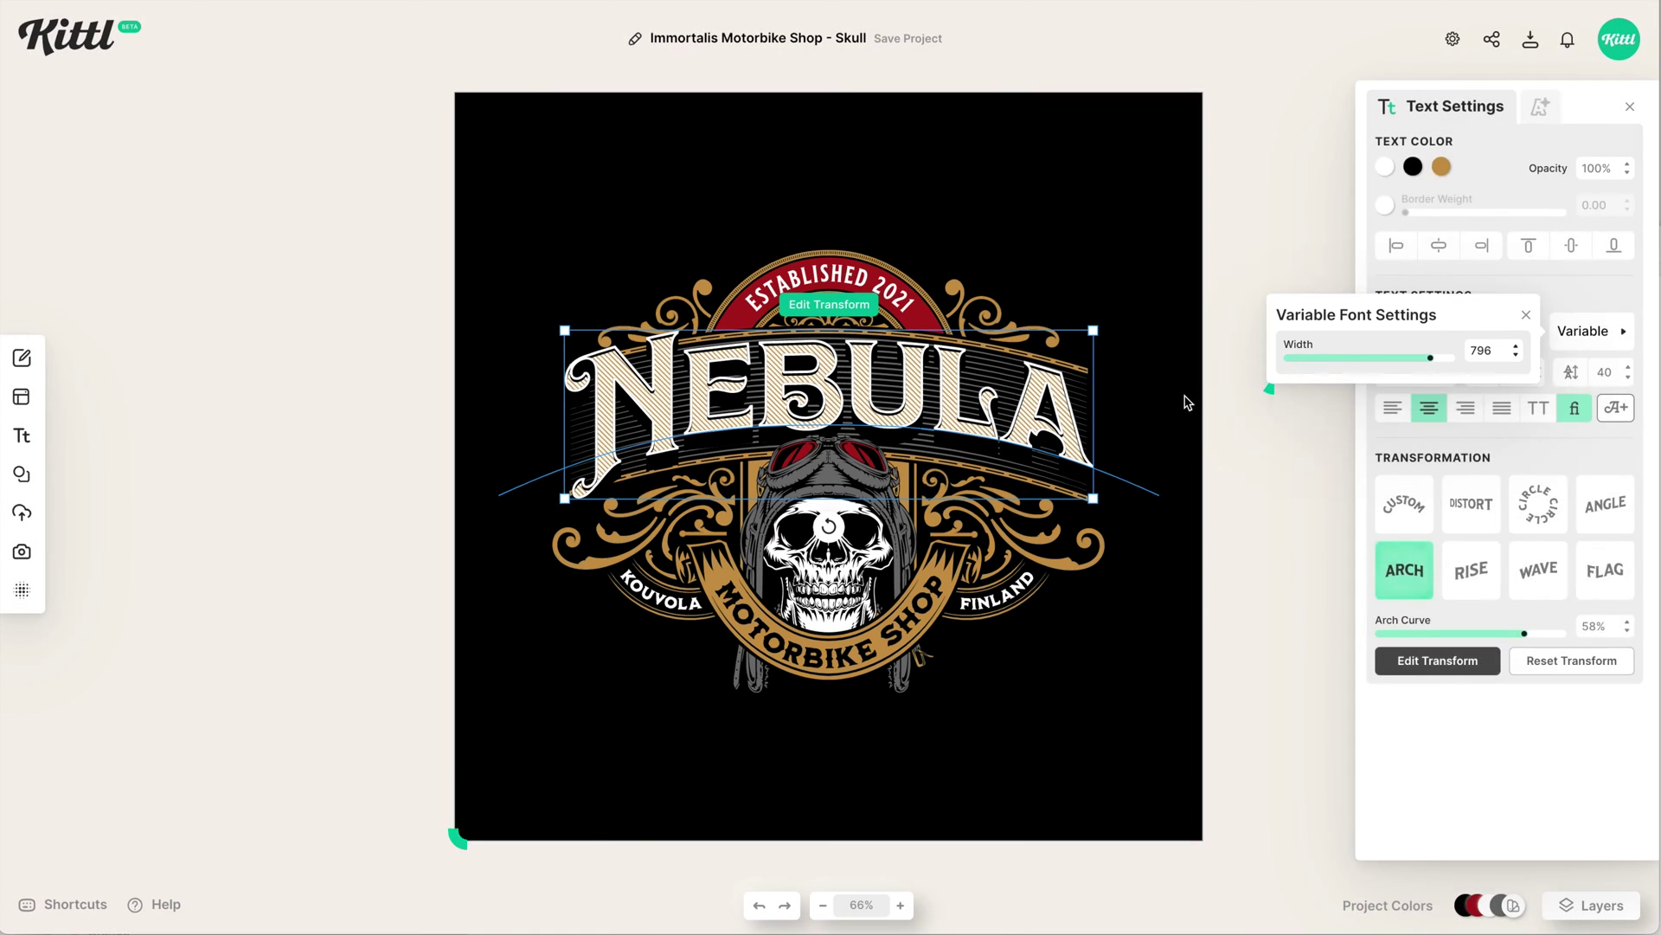
Nudge the NEBULA headline three small steps downward.
click(1177, 402)
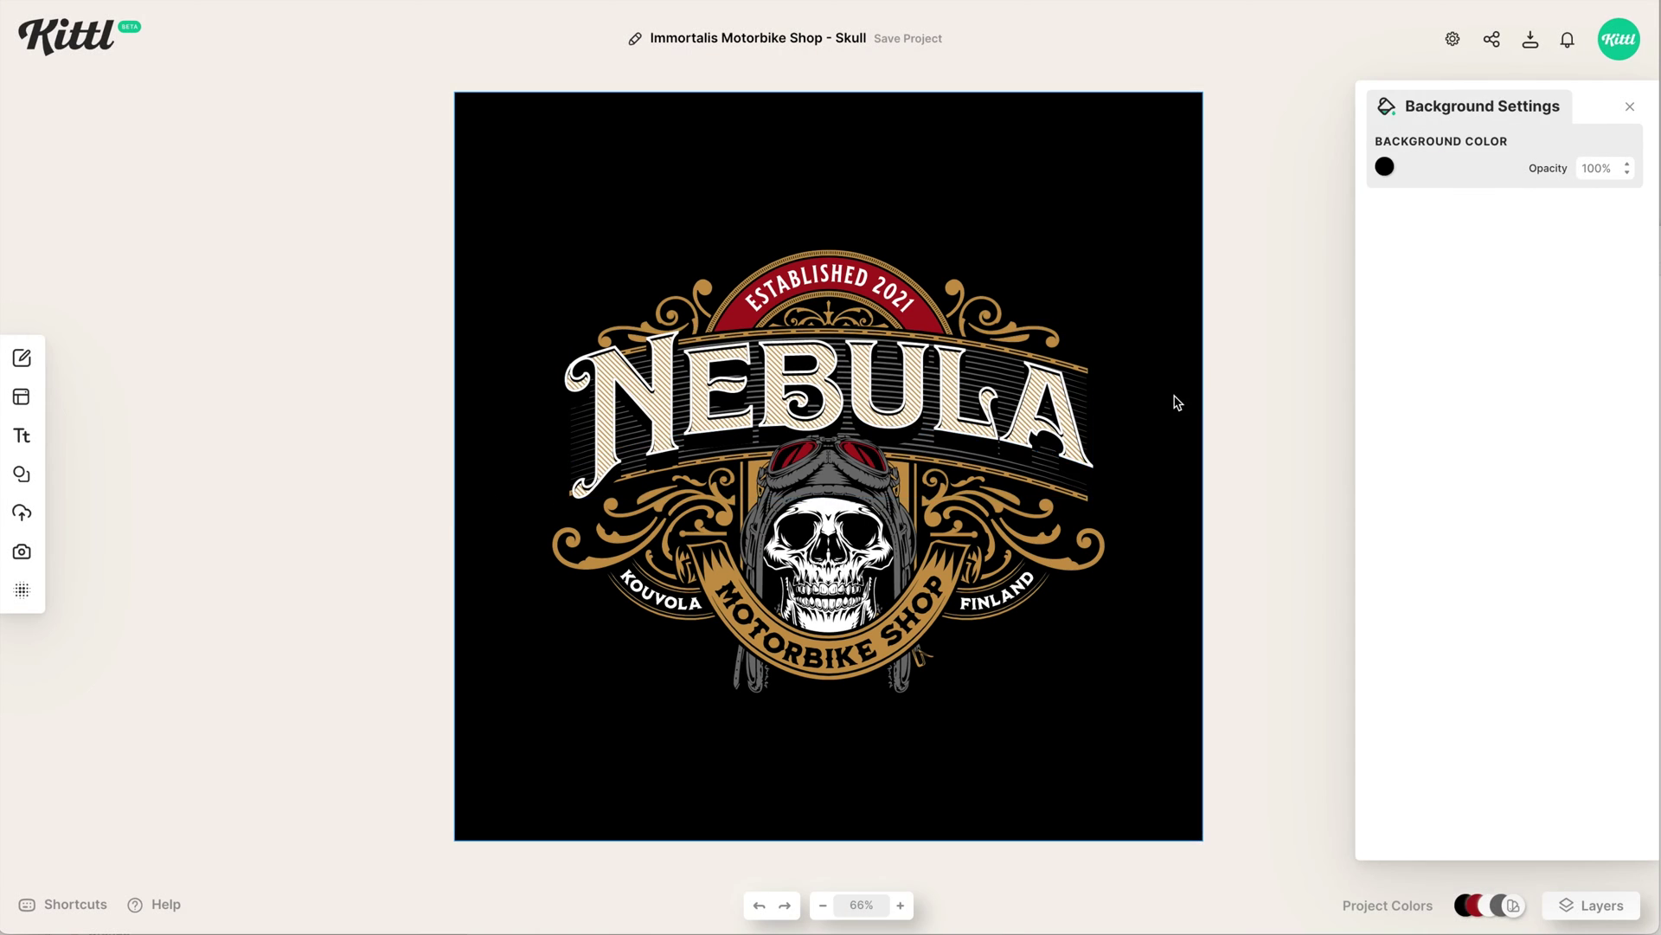
click(842, 410)
key(Down)
key(Down)
key(Down)
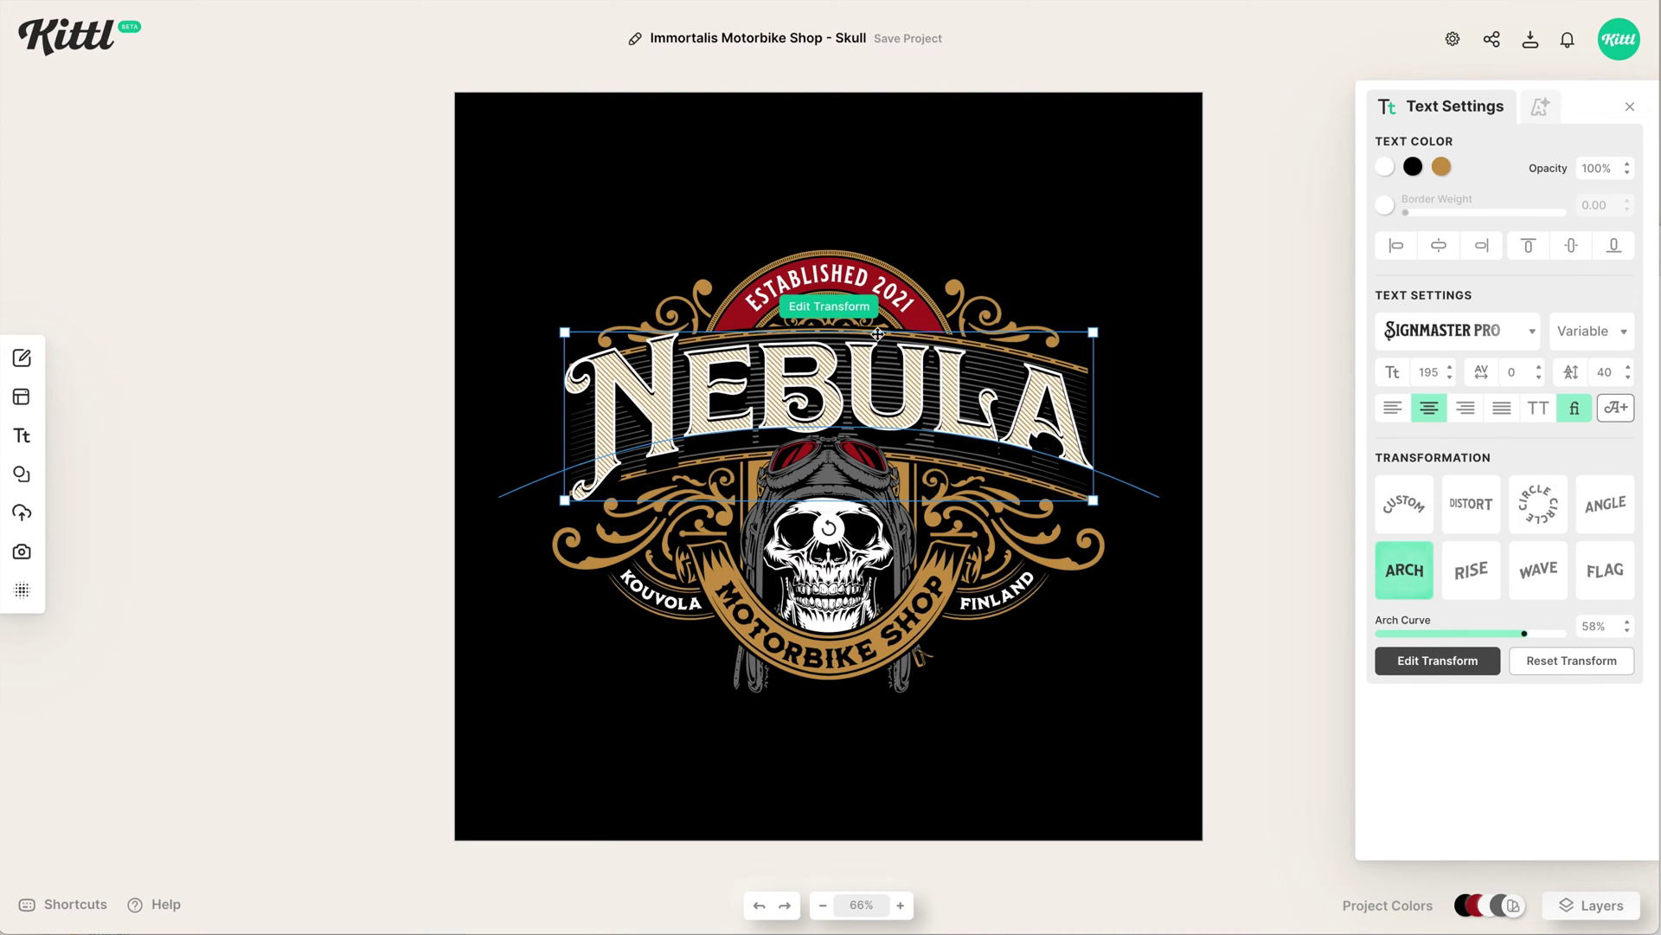
key(Down)
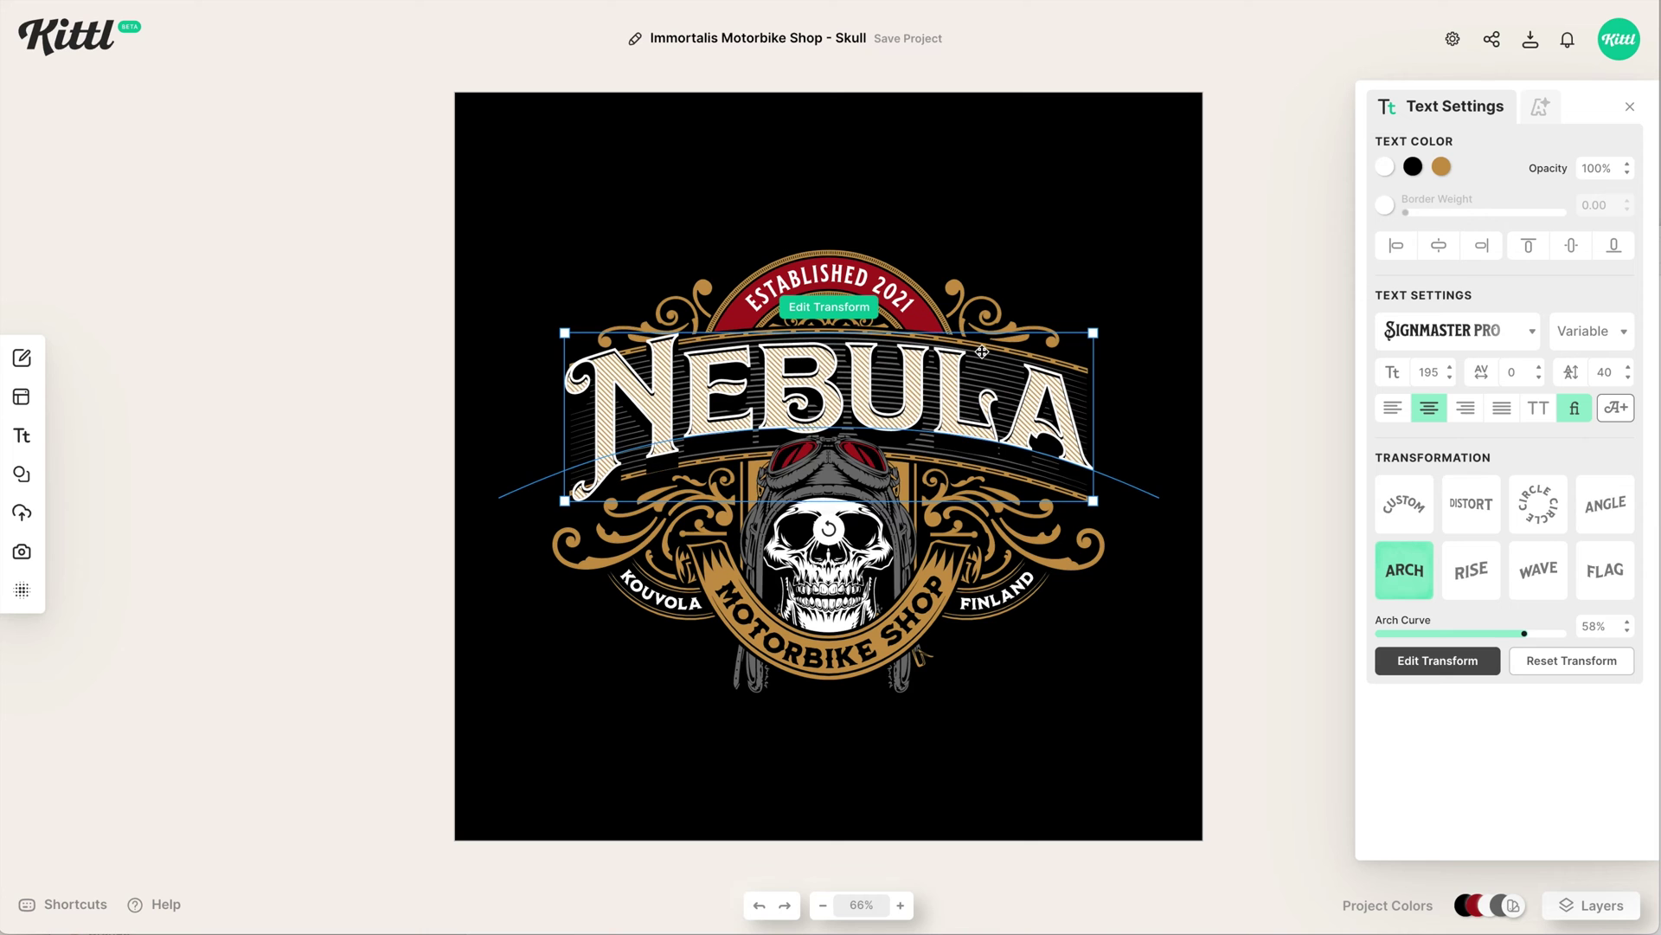
key(Down)
key(Down)
key(Down)
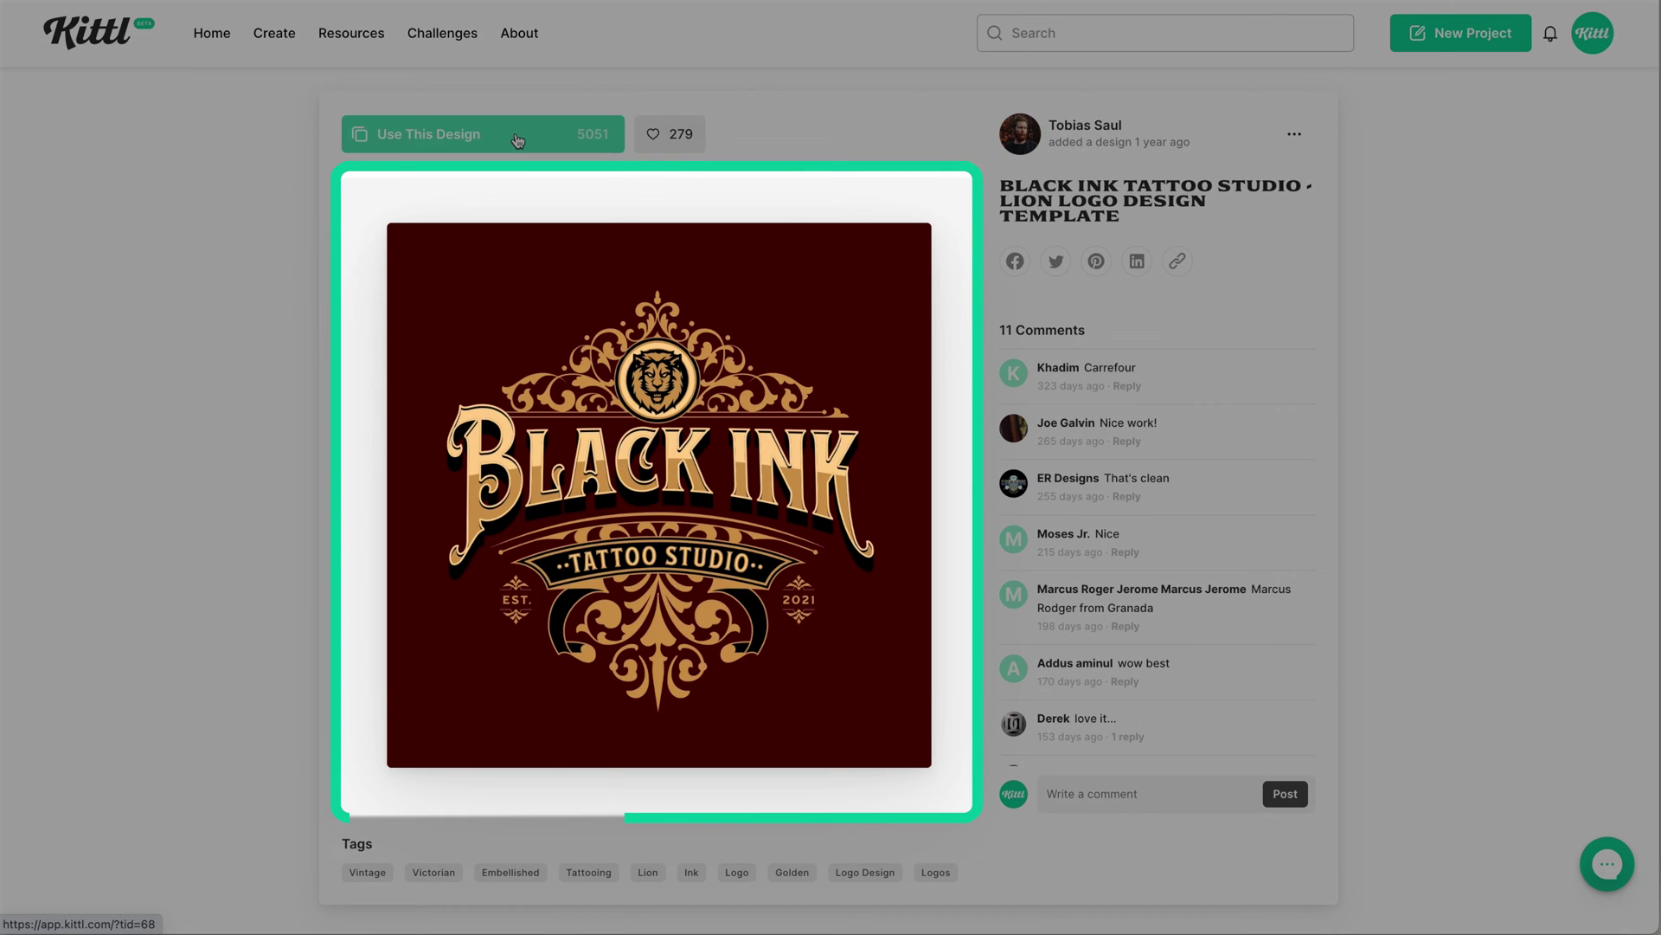
Start a project from the Black Ink lion template and retype its headline as DARK WIZARD.
click(518, 135)
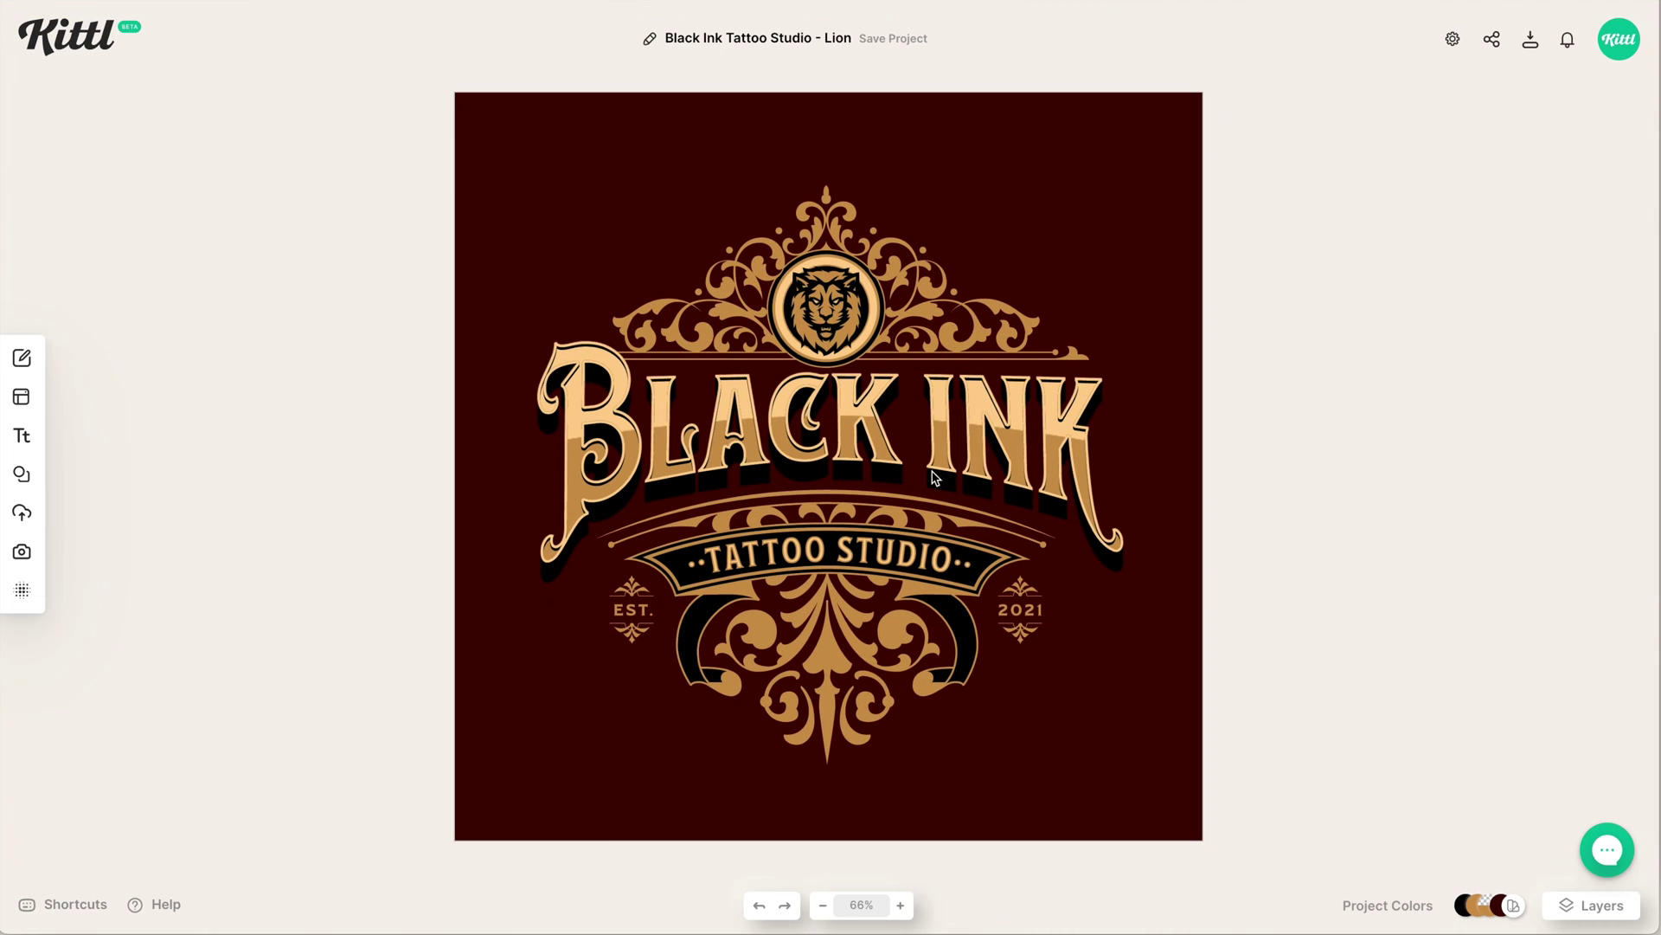
click(988, 465)
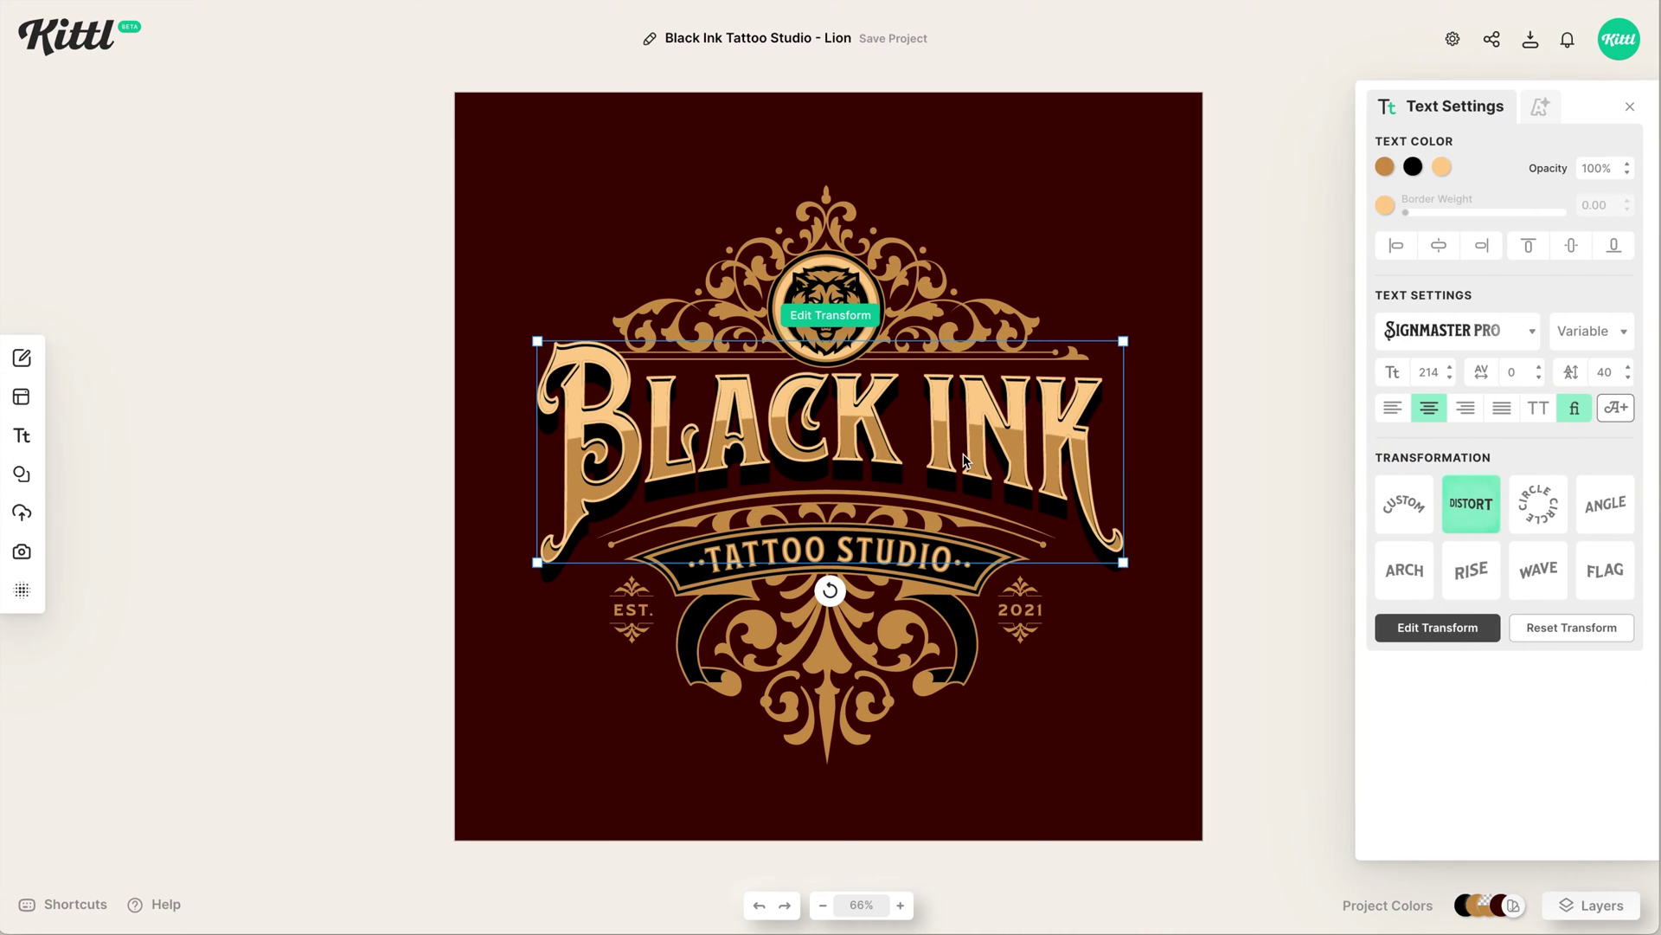
double_click(1001, 454)
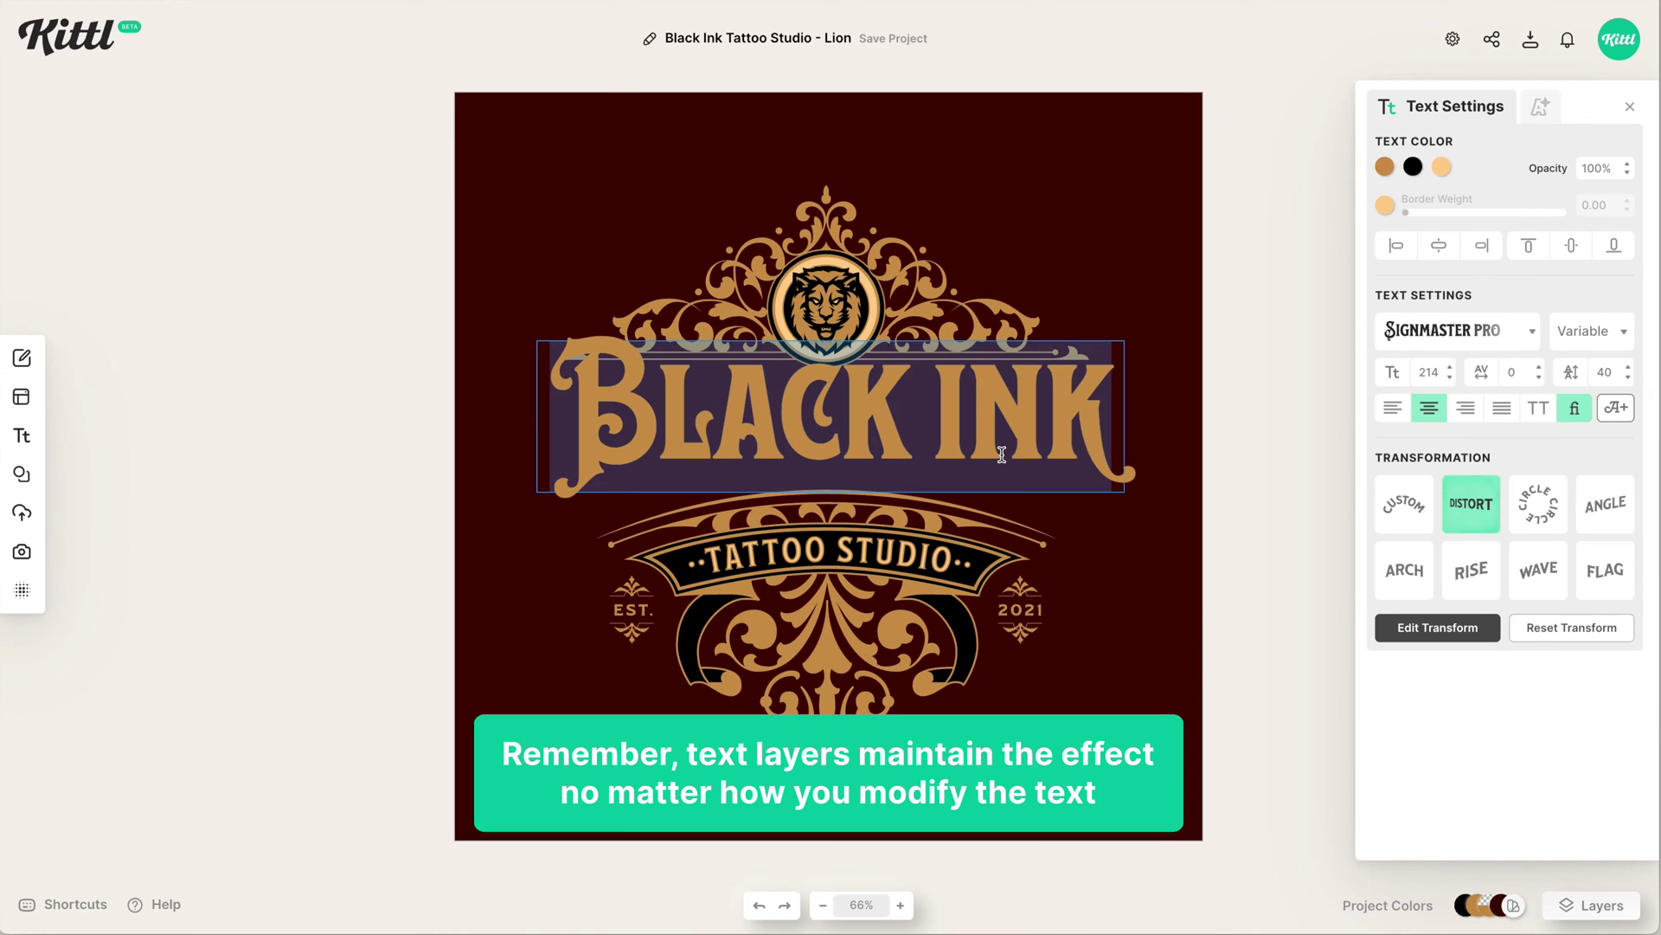
text(DAR)
key(BackSpace)
key(BackSpace)
text(A)
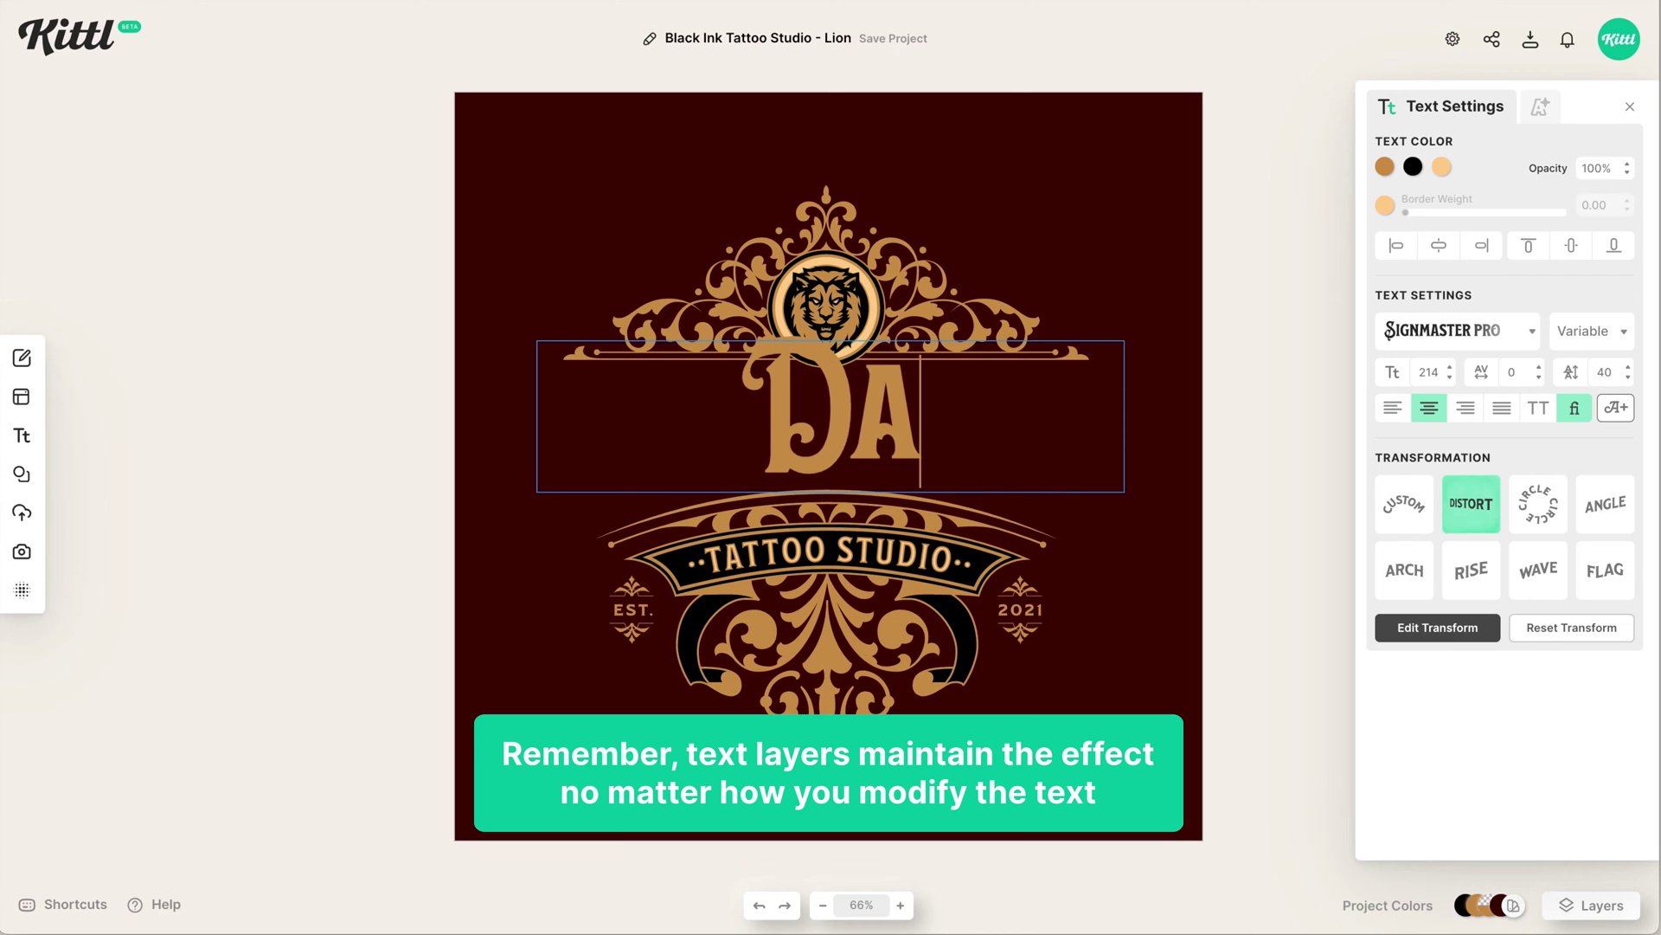
text(RK WIZARD)
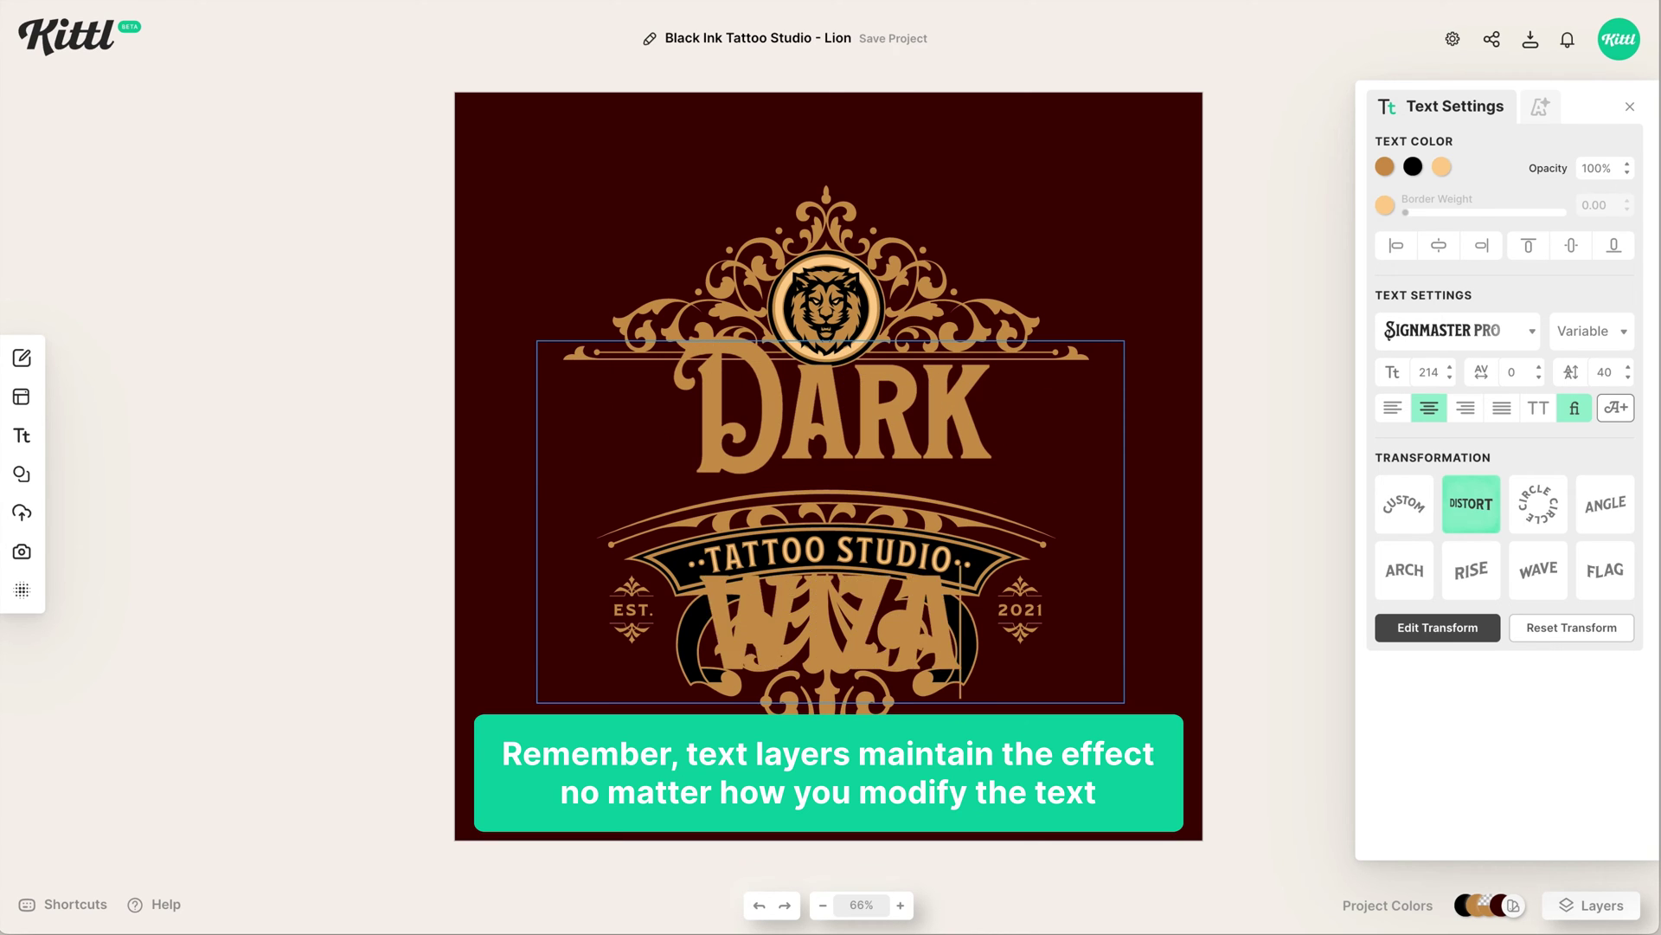
click(1168, 573)
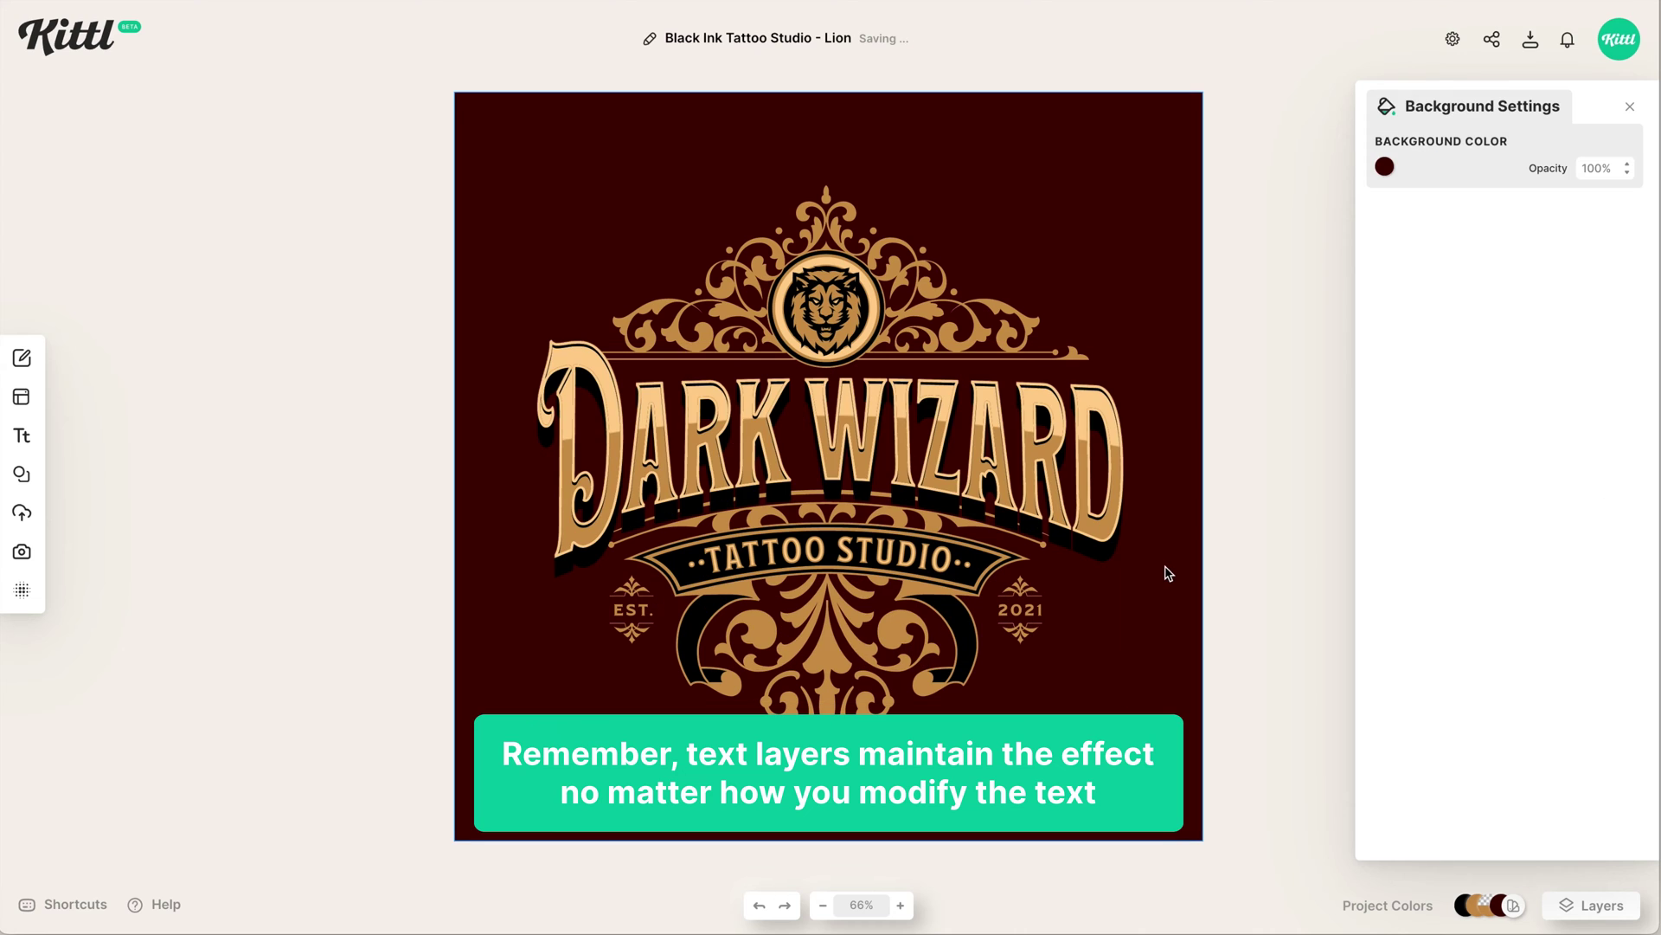
Adjust the DARK WIZARD headline's distortion envelope with Edit Transform, then deselect it.
click(987, 463)
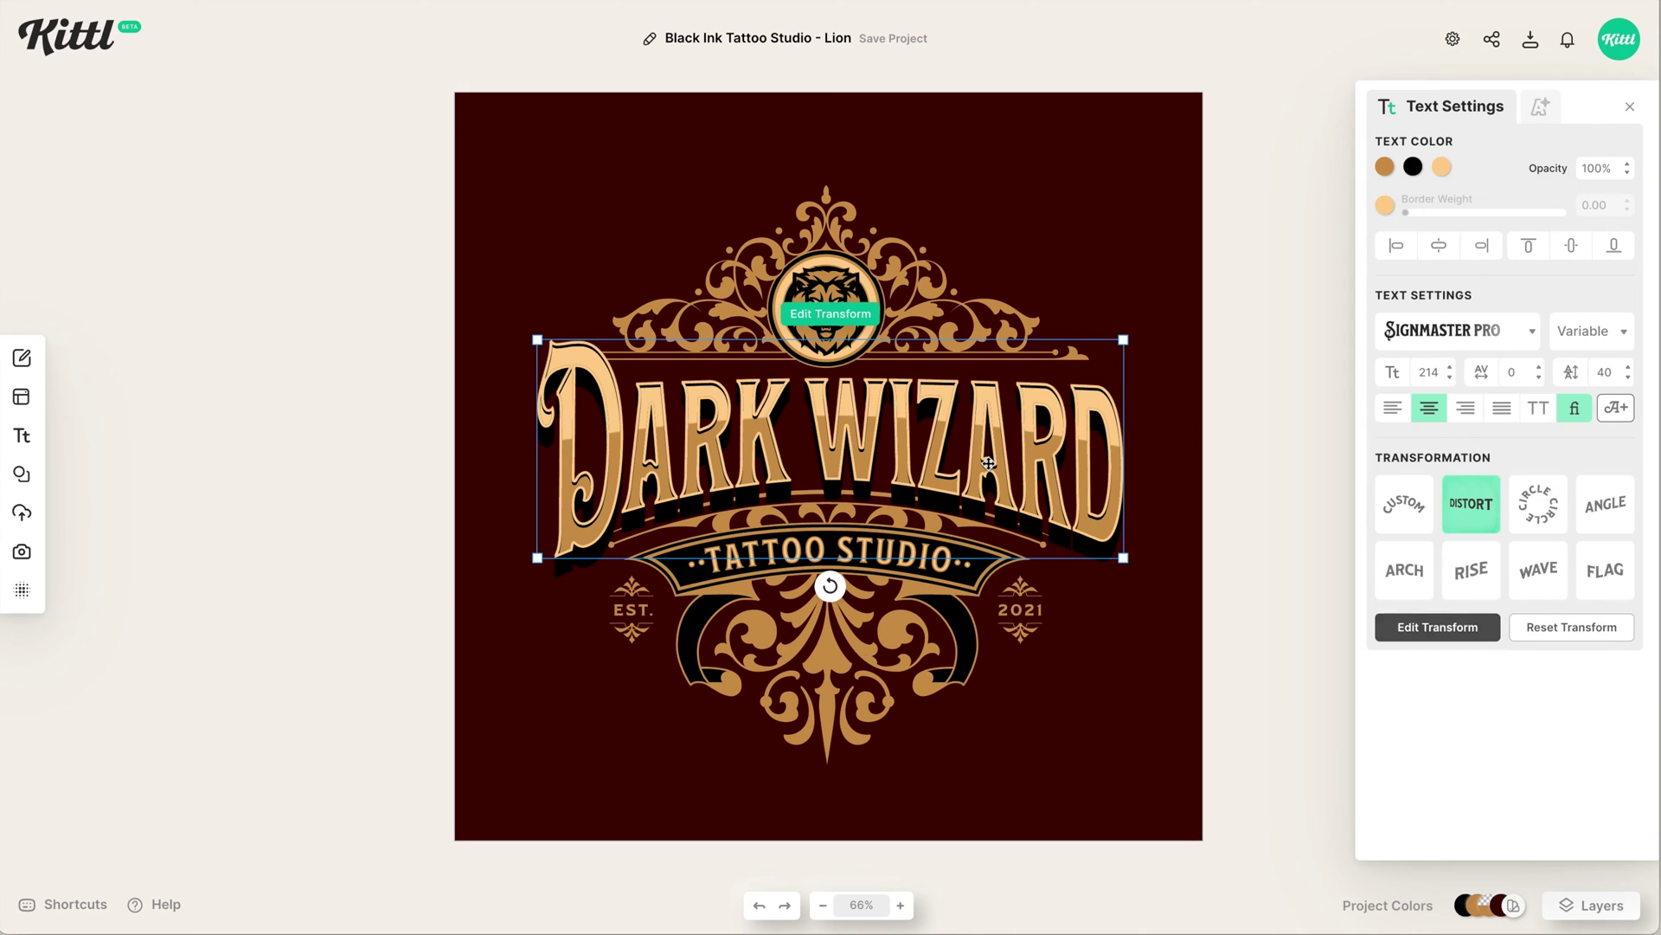
click(1425, 637)
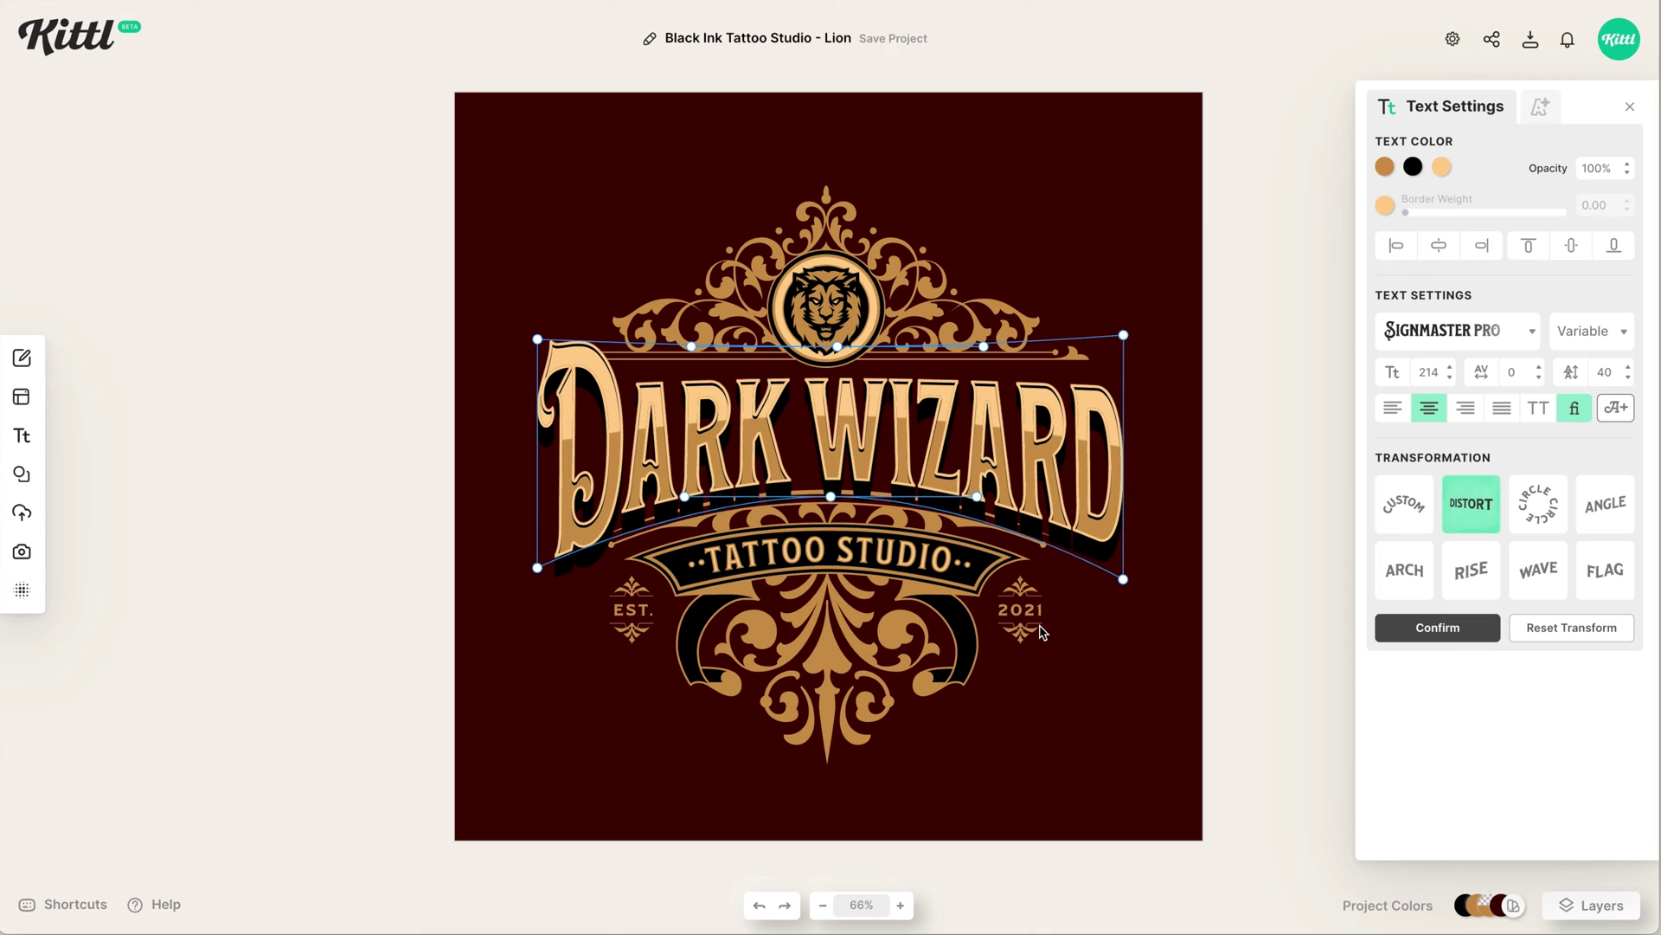
click(1064, 641)
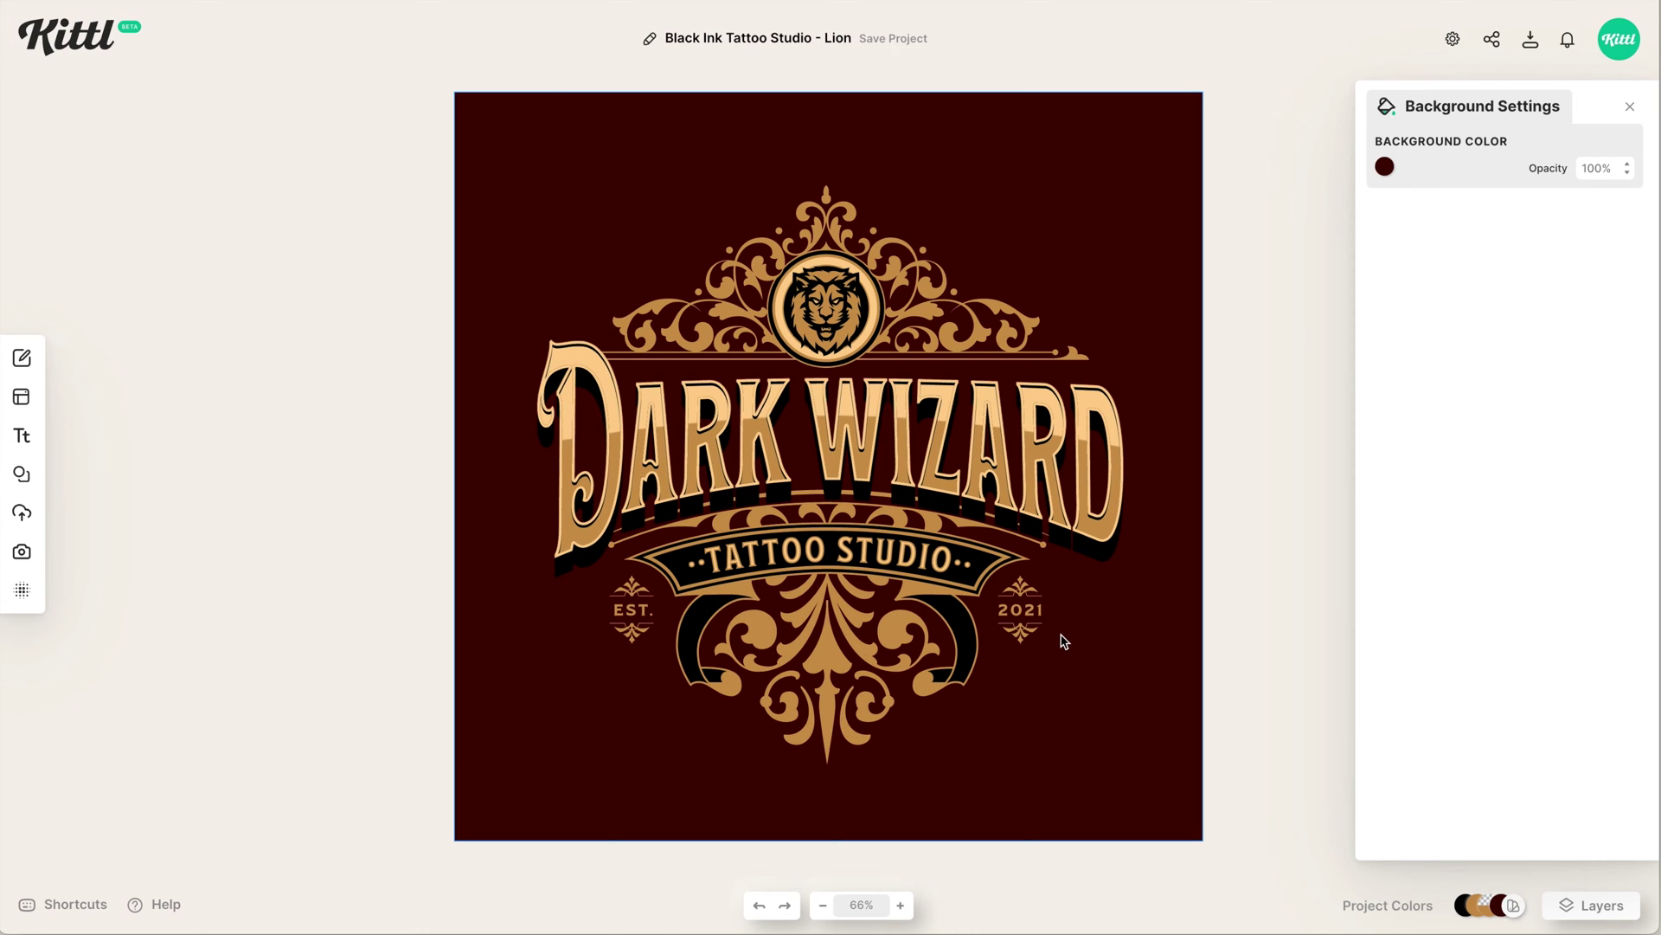
key(Escape)
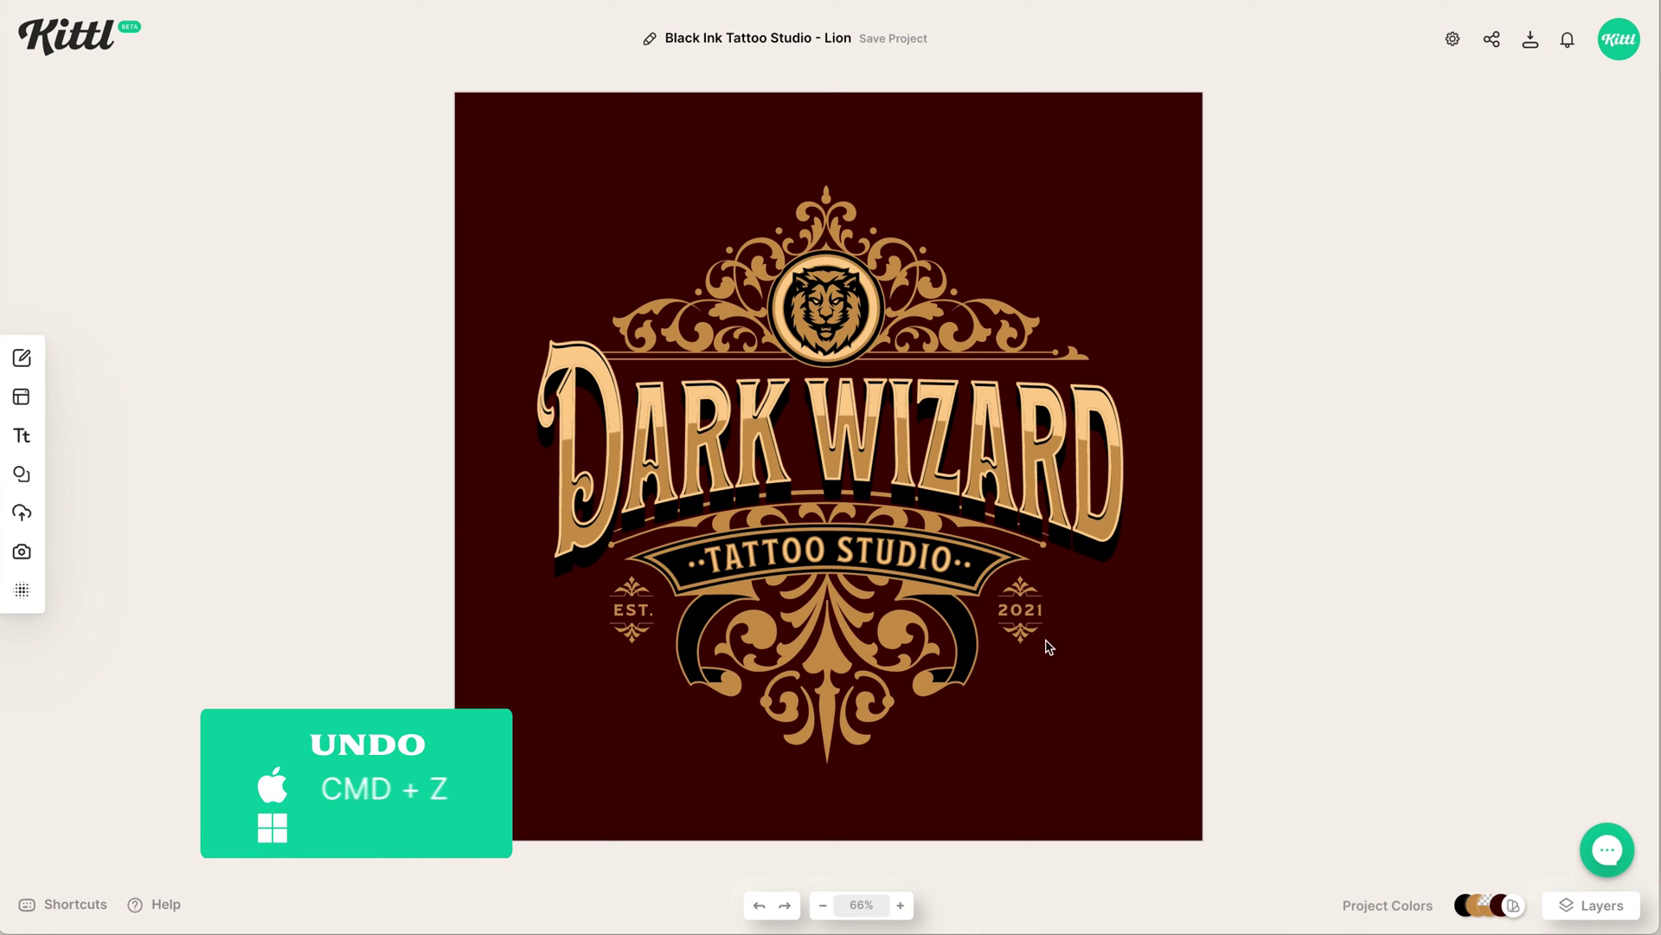
Undo back to BLACK INK, paste a copy of the headline, and select its layer.
key(ctrl+z)
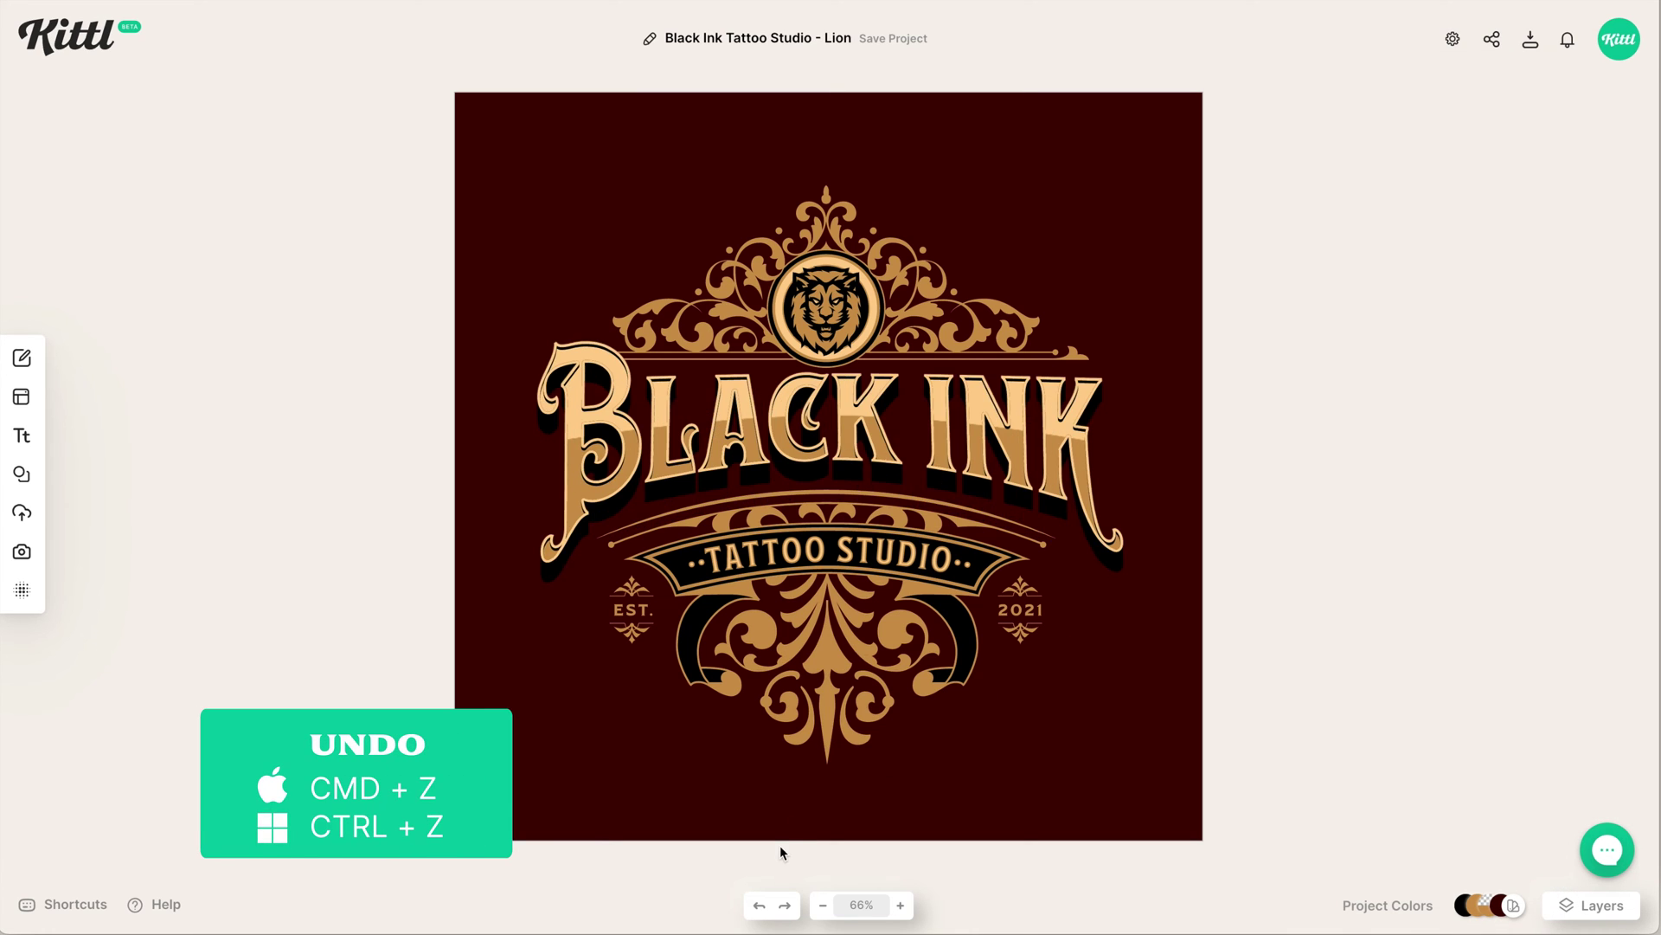
click(1041, 472)
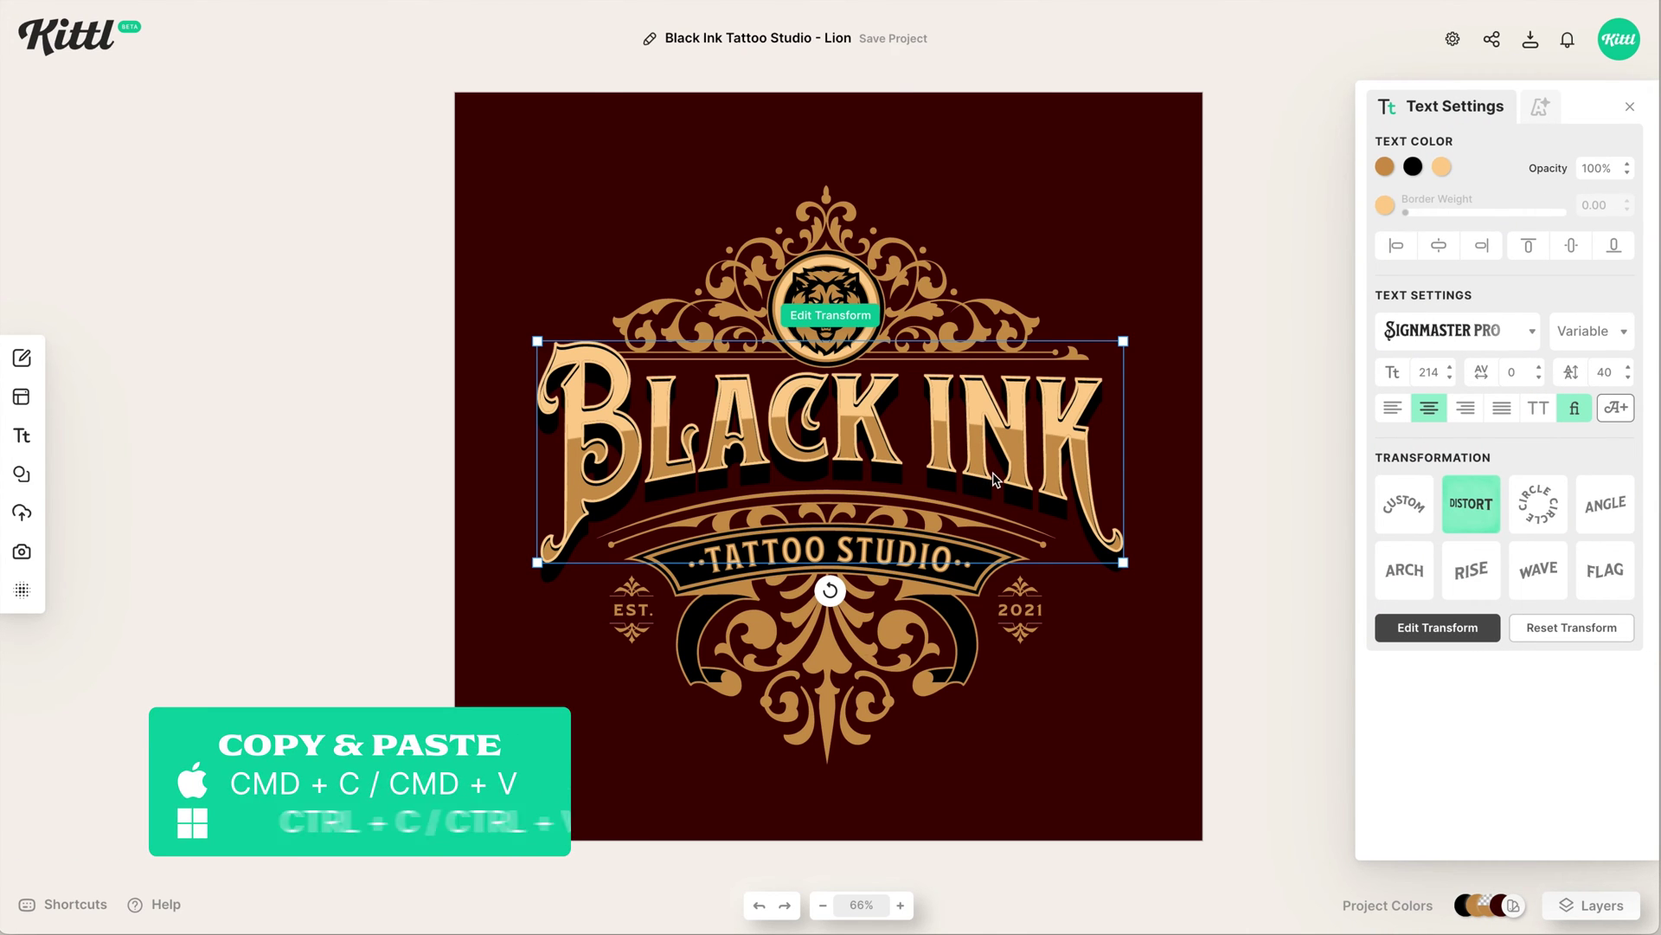
key(ctrl+v)
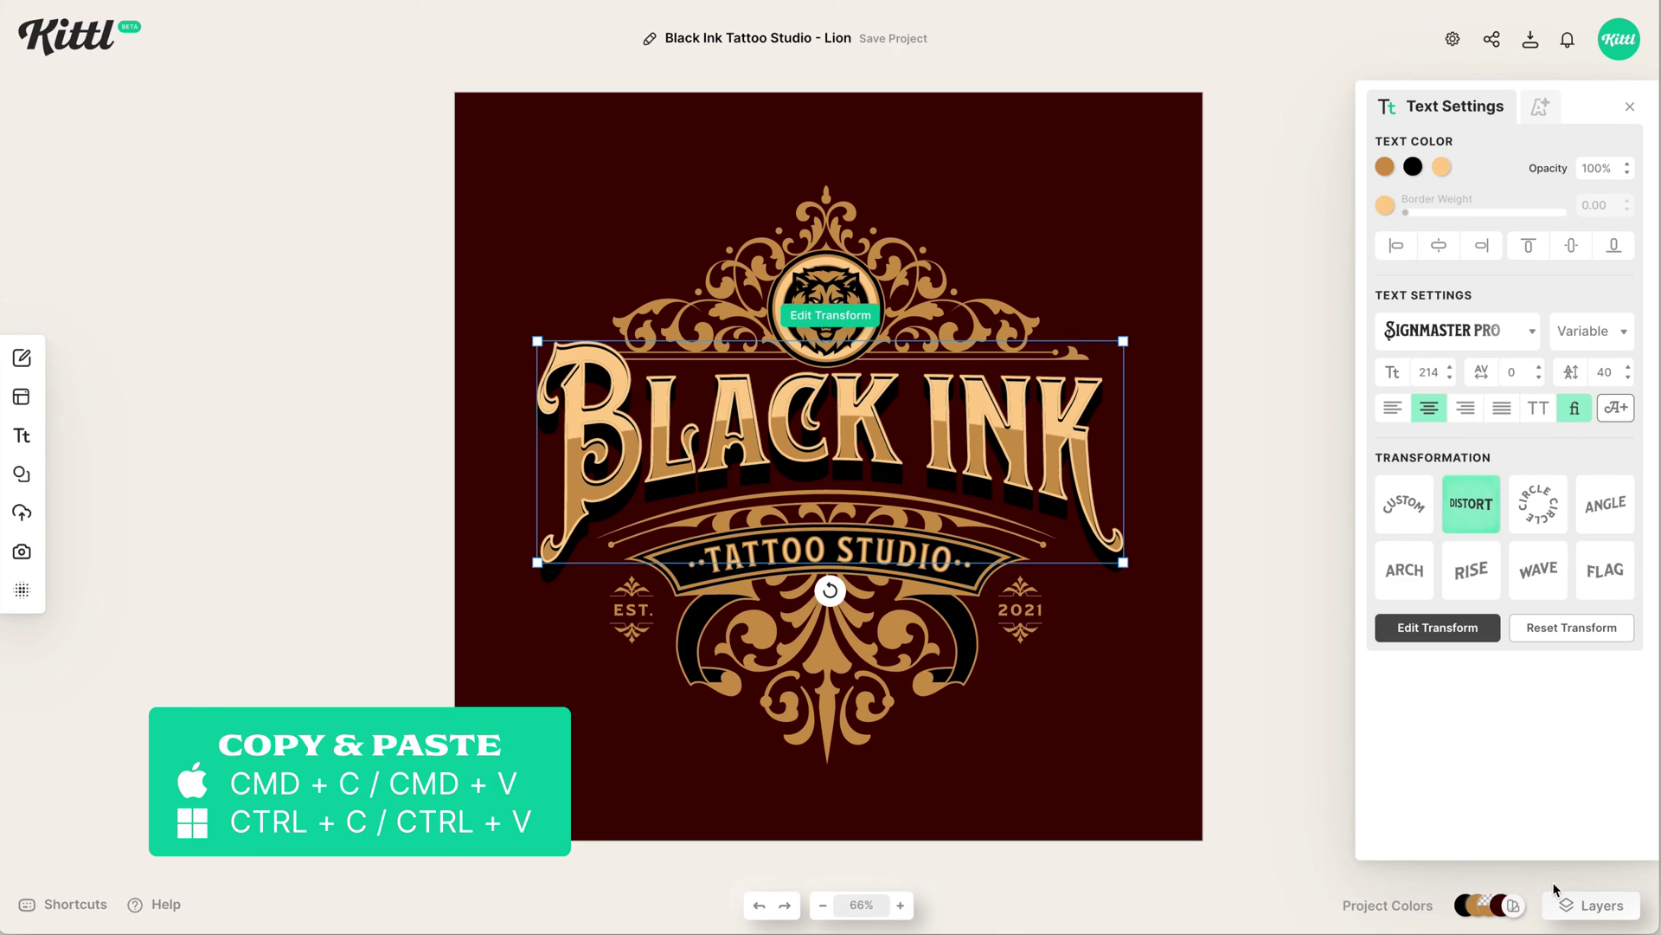
click(1582, 905)
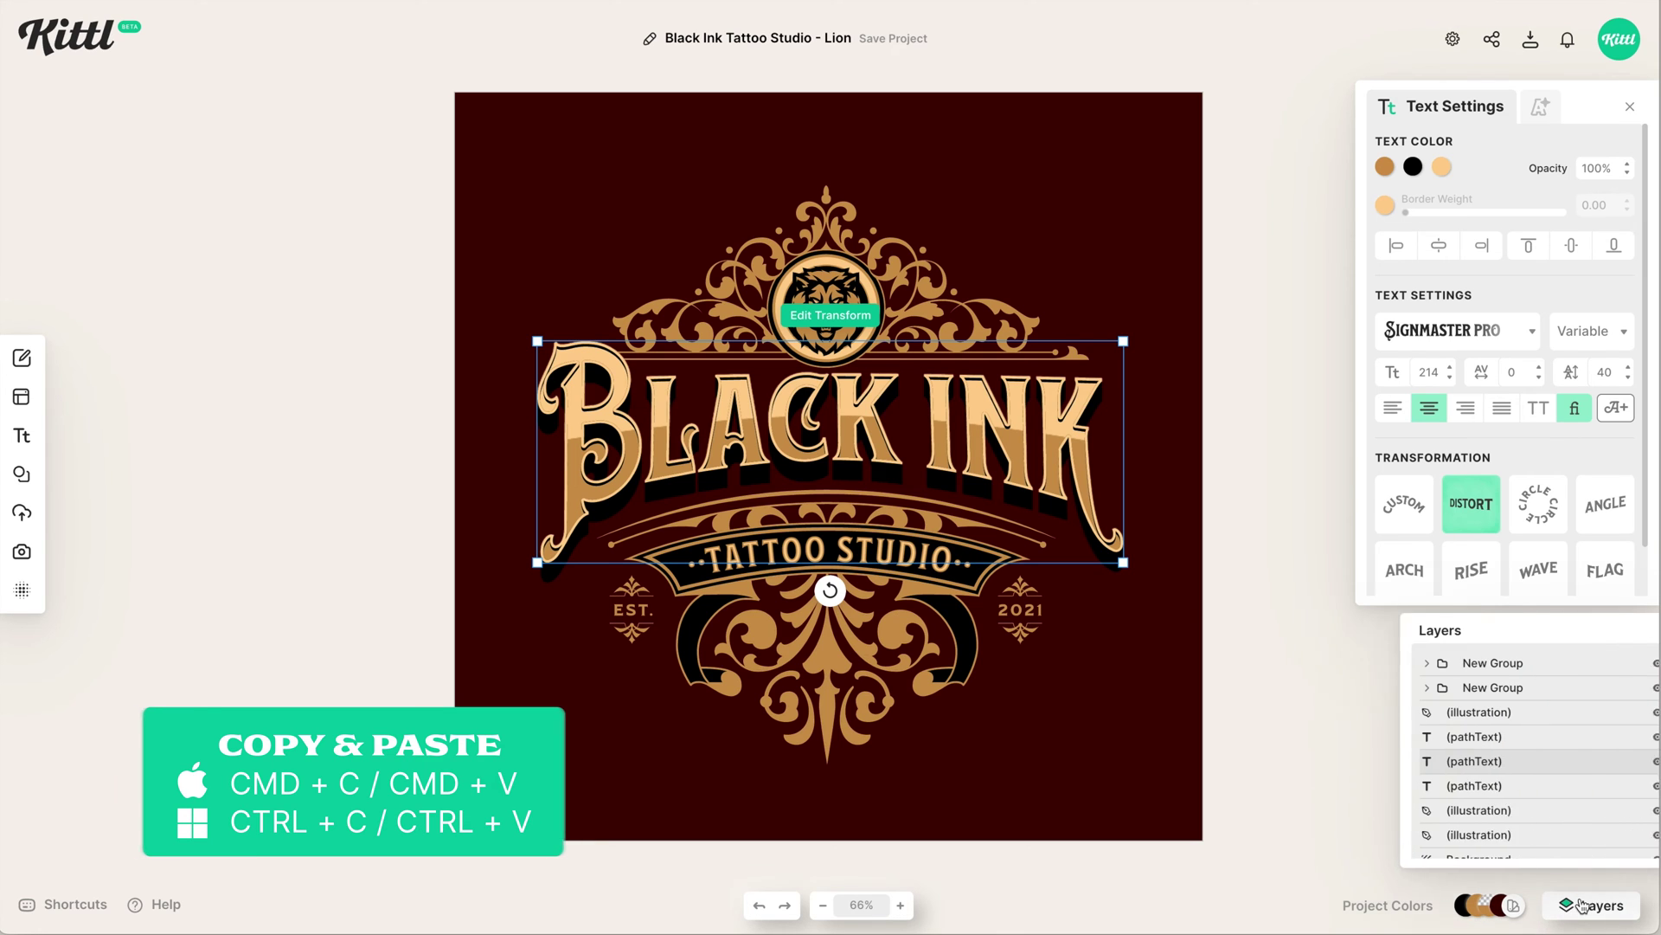
click(1462, 736)
click(1479, 771)
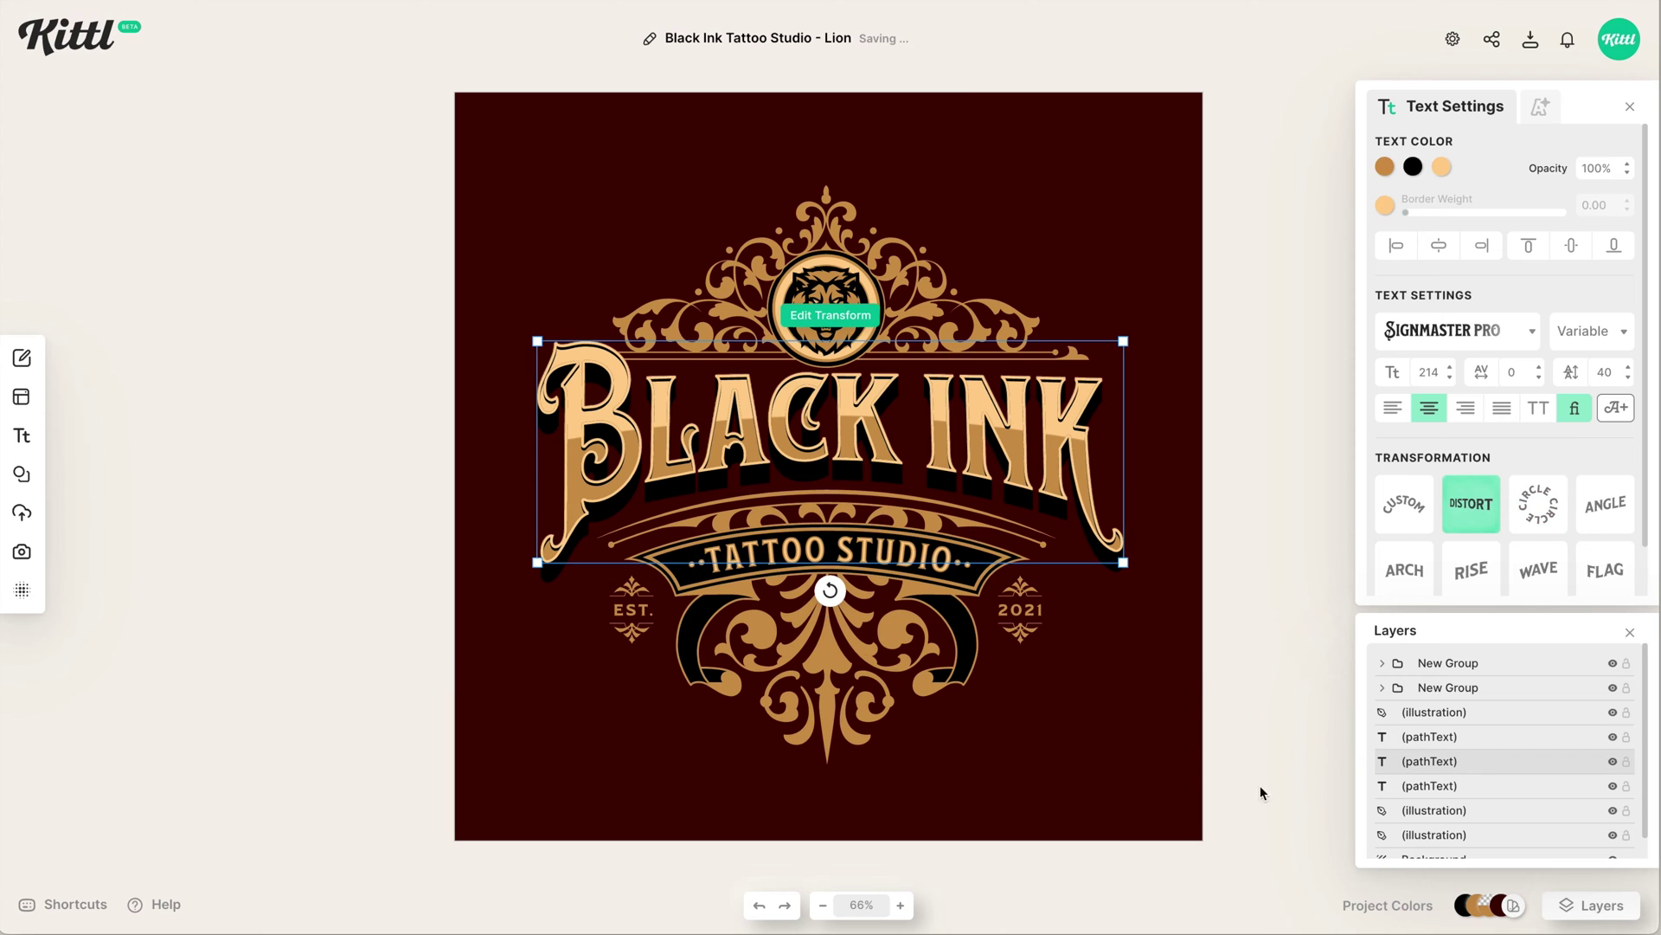
Retype the BLACK INK title as DARK and WIZARD on two lines.
double_click(1058, 473)
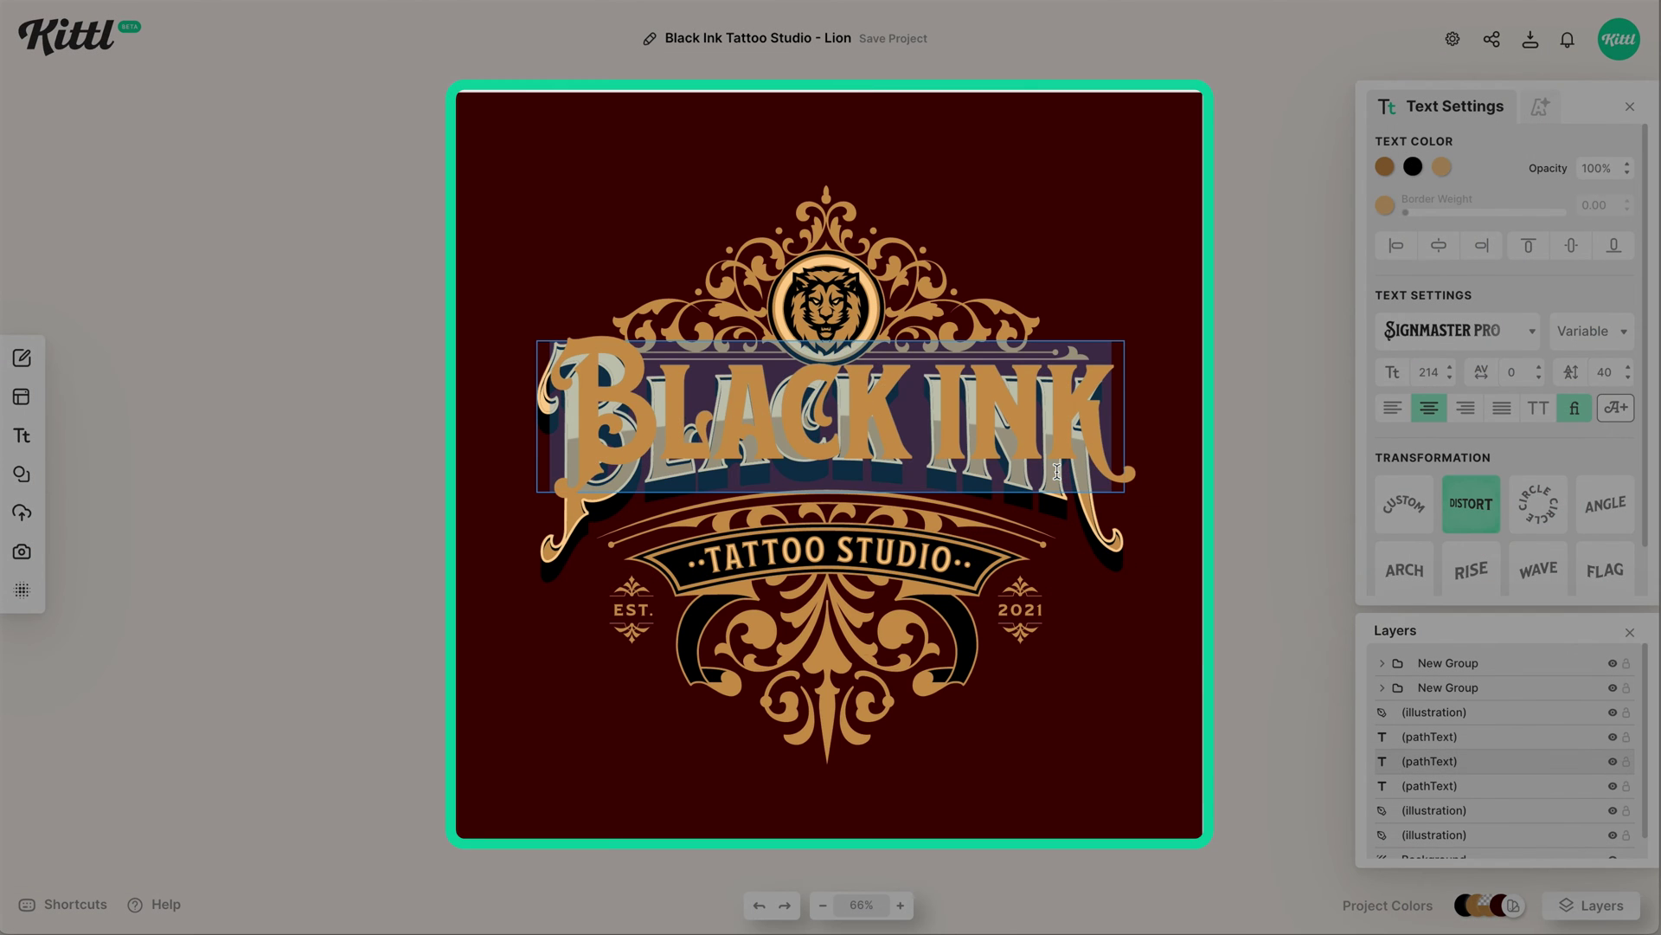
text(DARK)
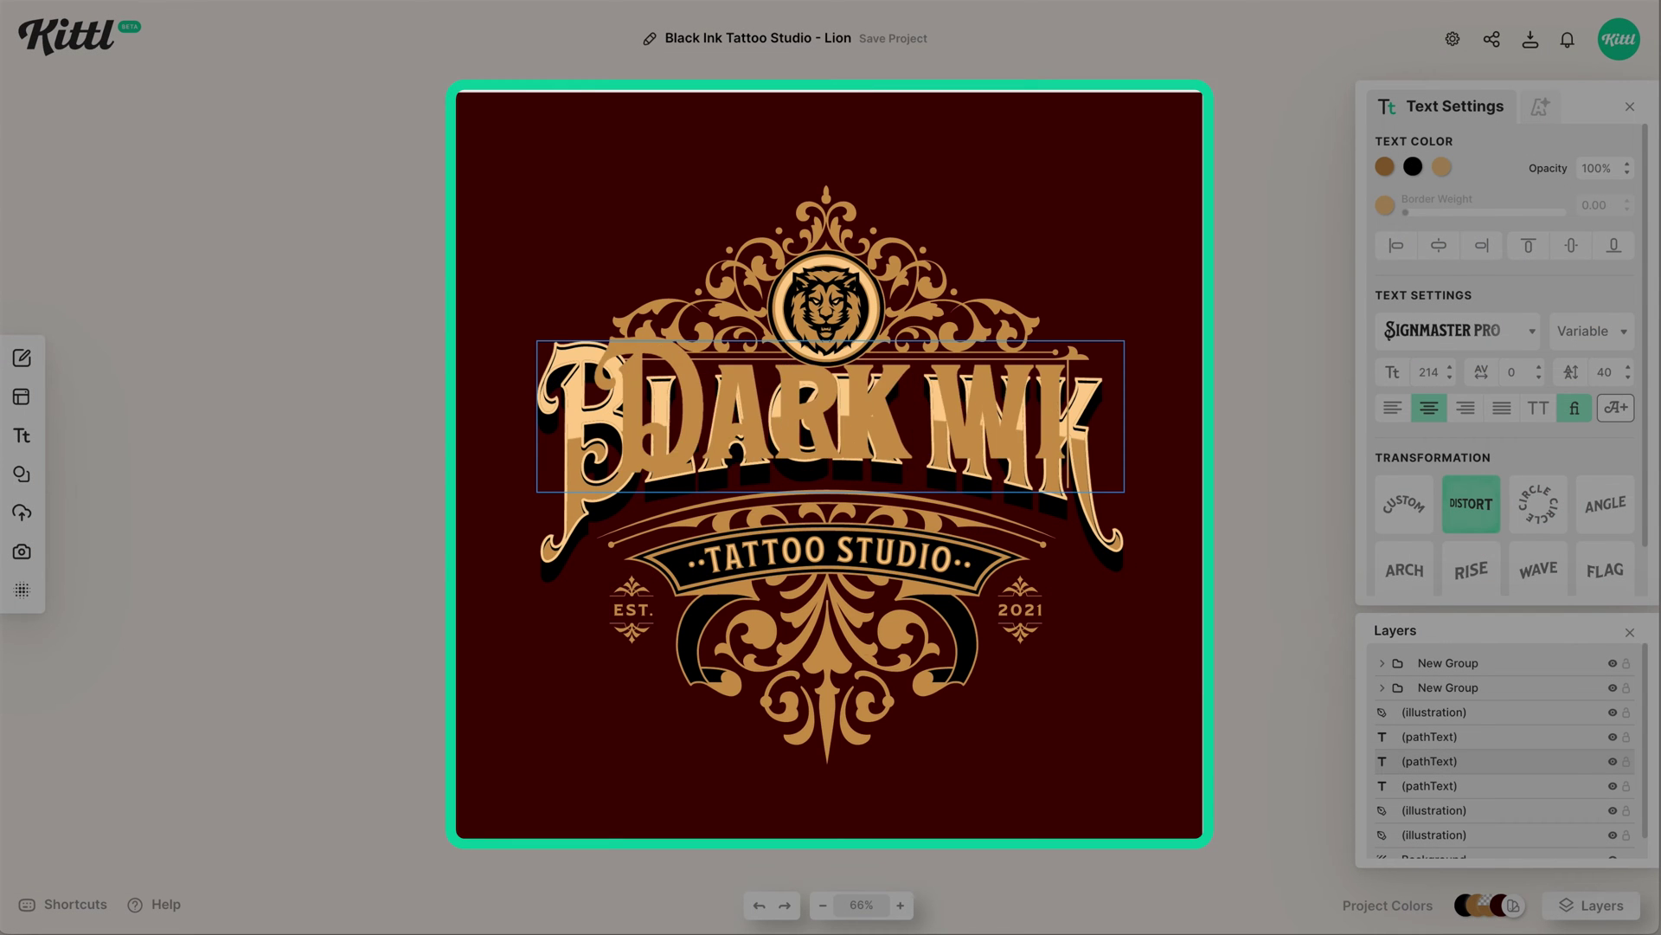
key(Return)
text(WIZARD)
key(Escape)
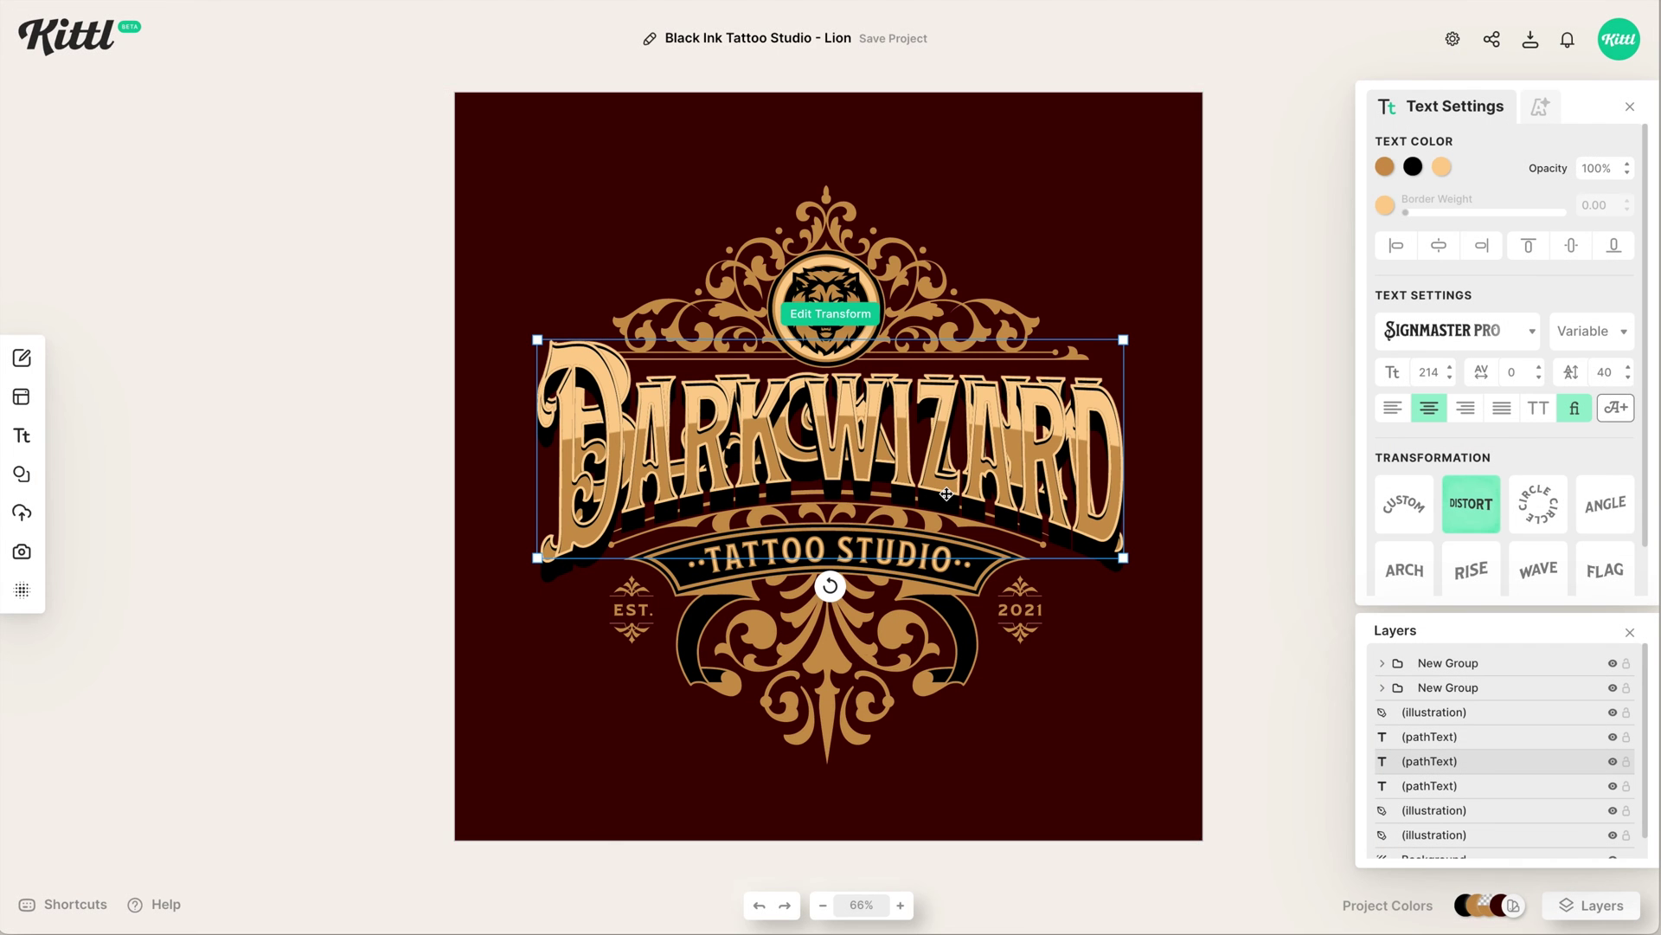
scroll(945, 494, up, 5)
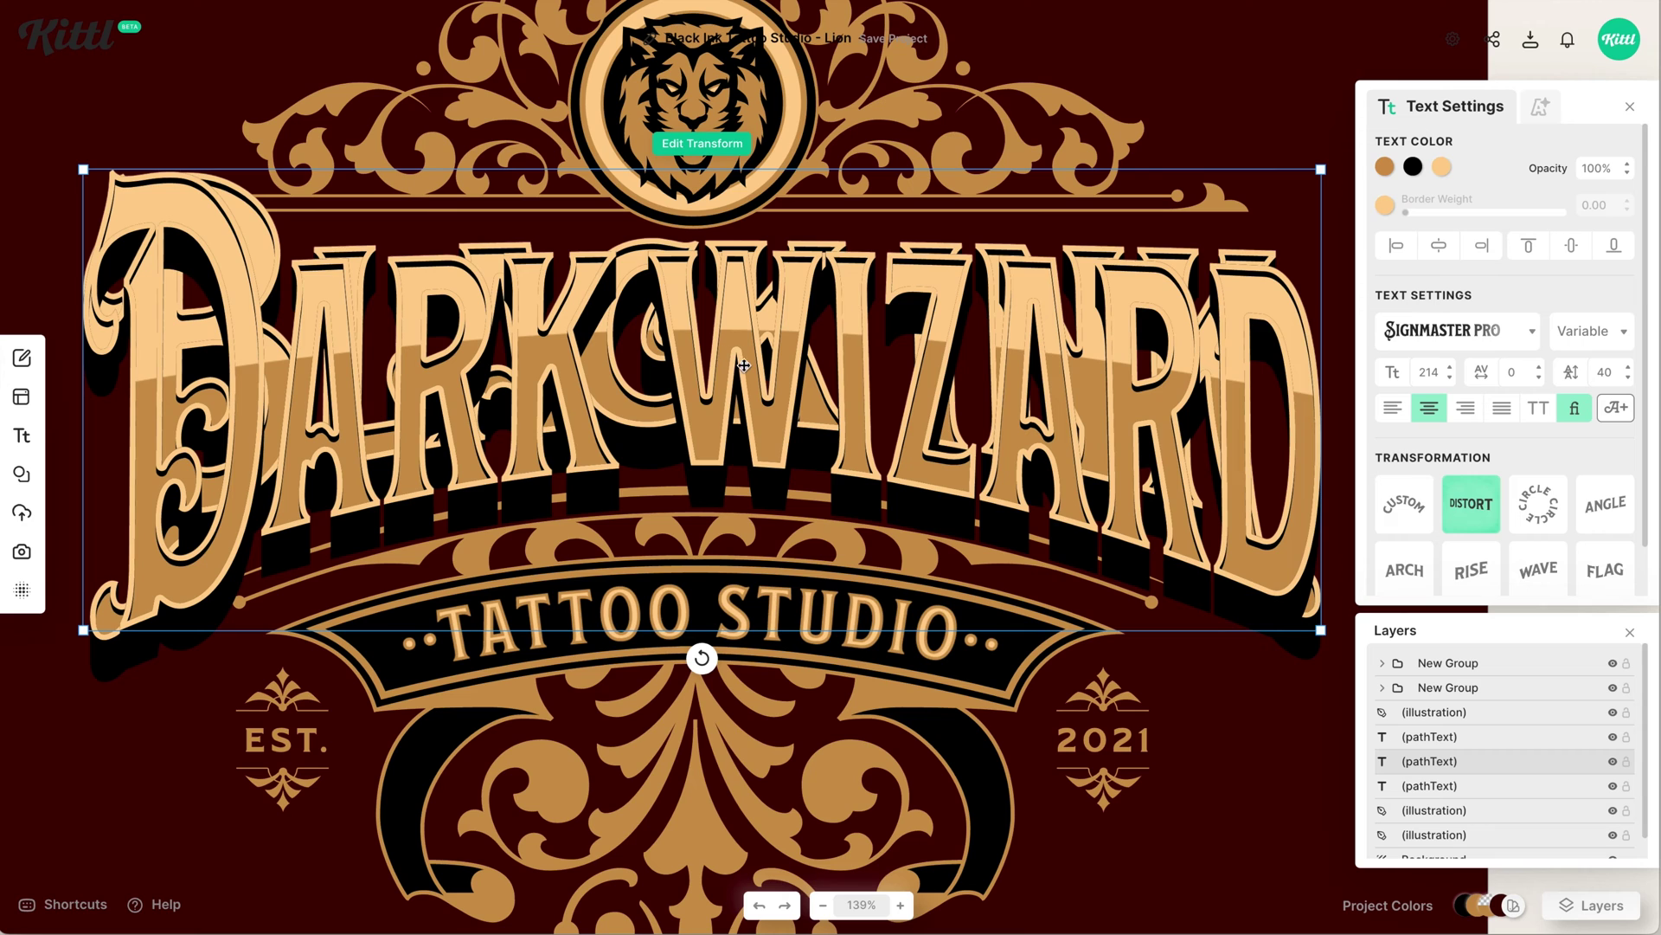
Nudge the DARK WIZARD title slightly up and start reshaping its distortion with Edit Transform.
drag(744, 363, 743, 356)
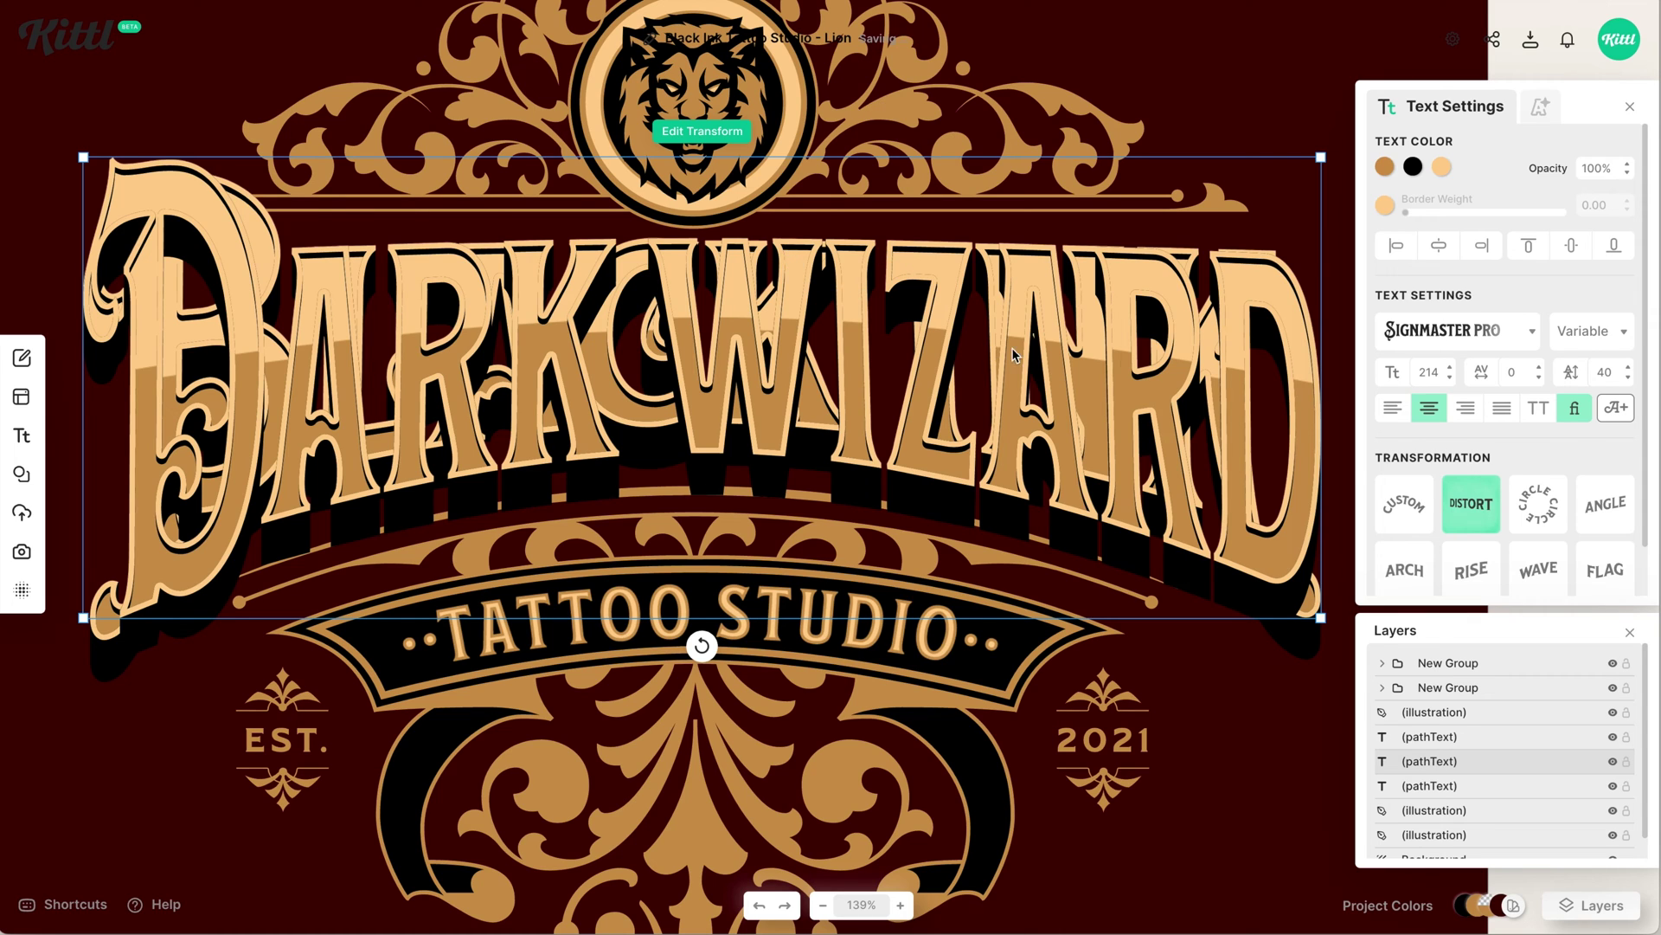
scroll(1451, 490, down, 1)
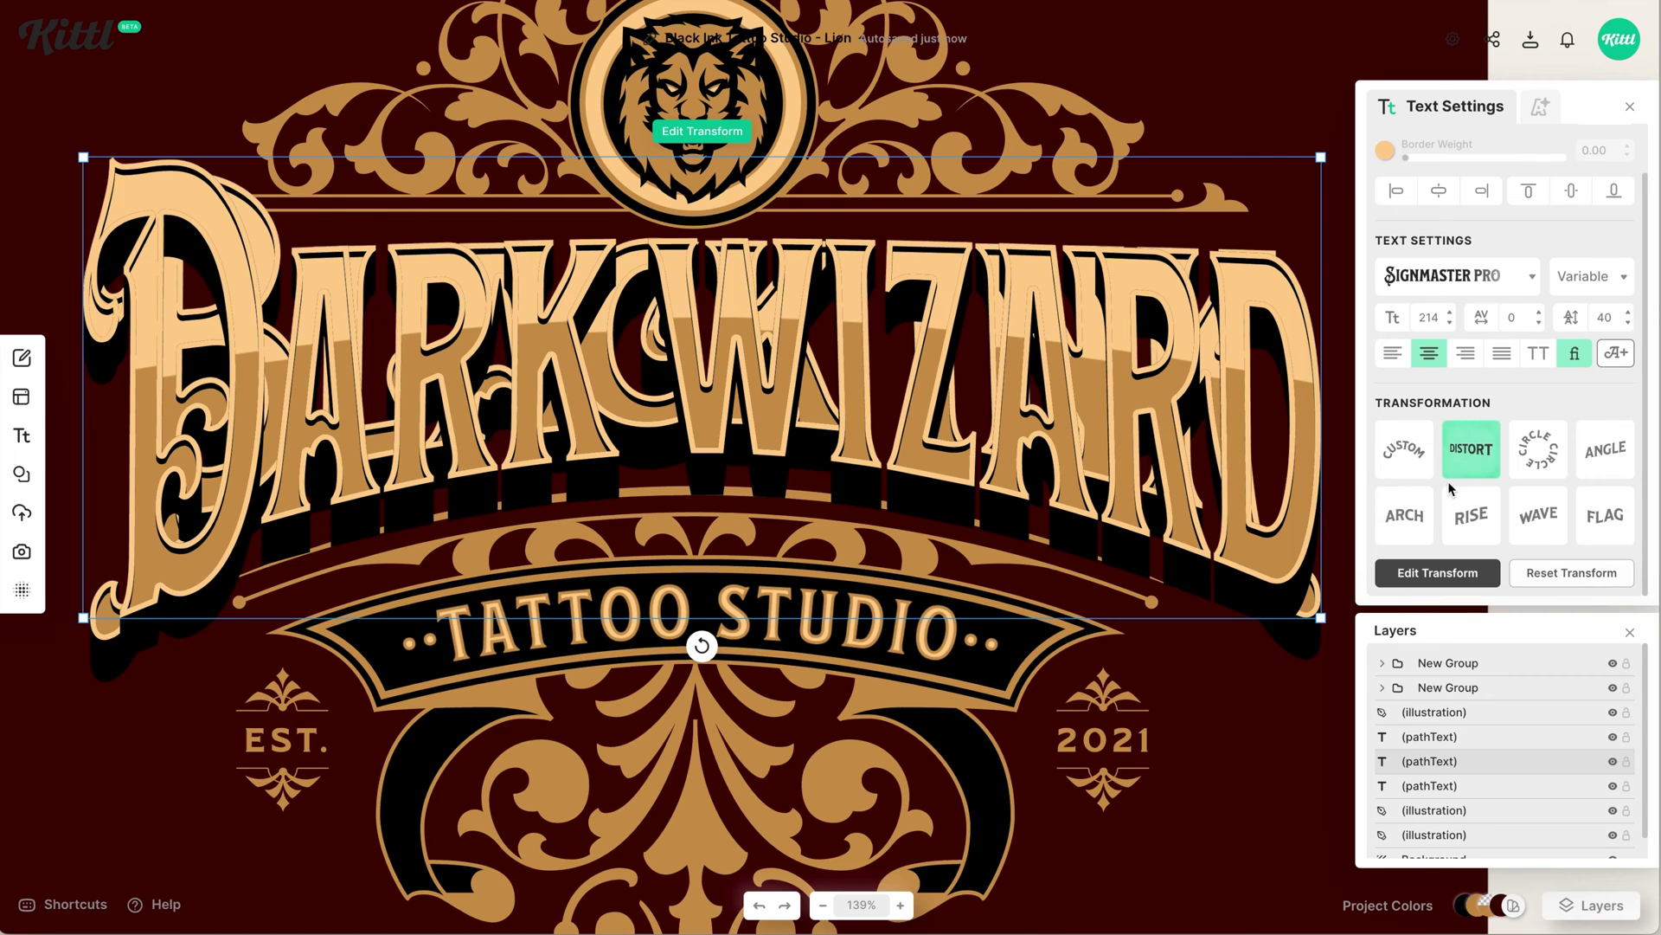
click(1438, 573)
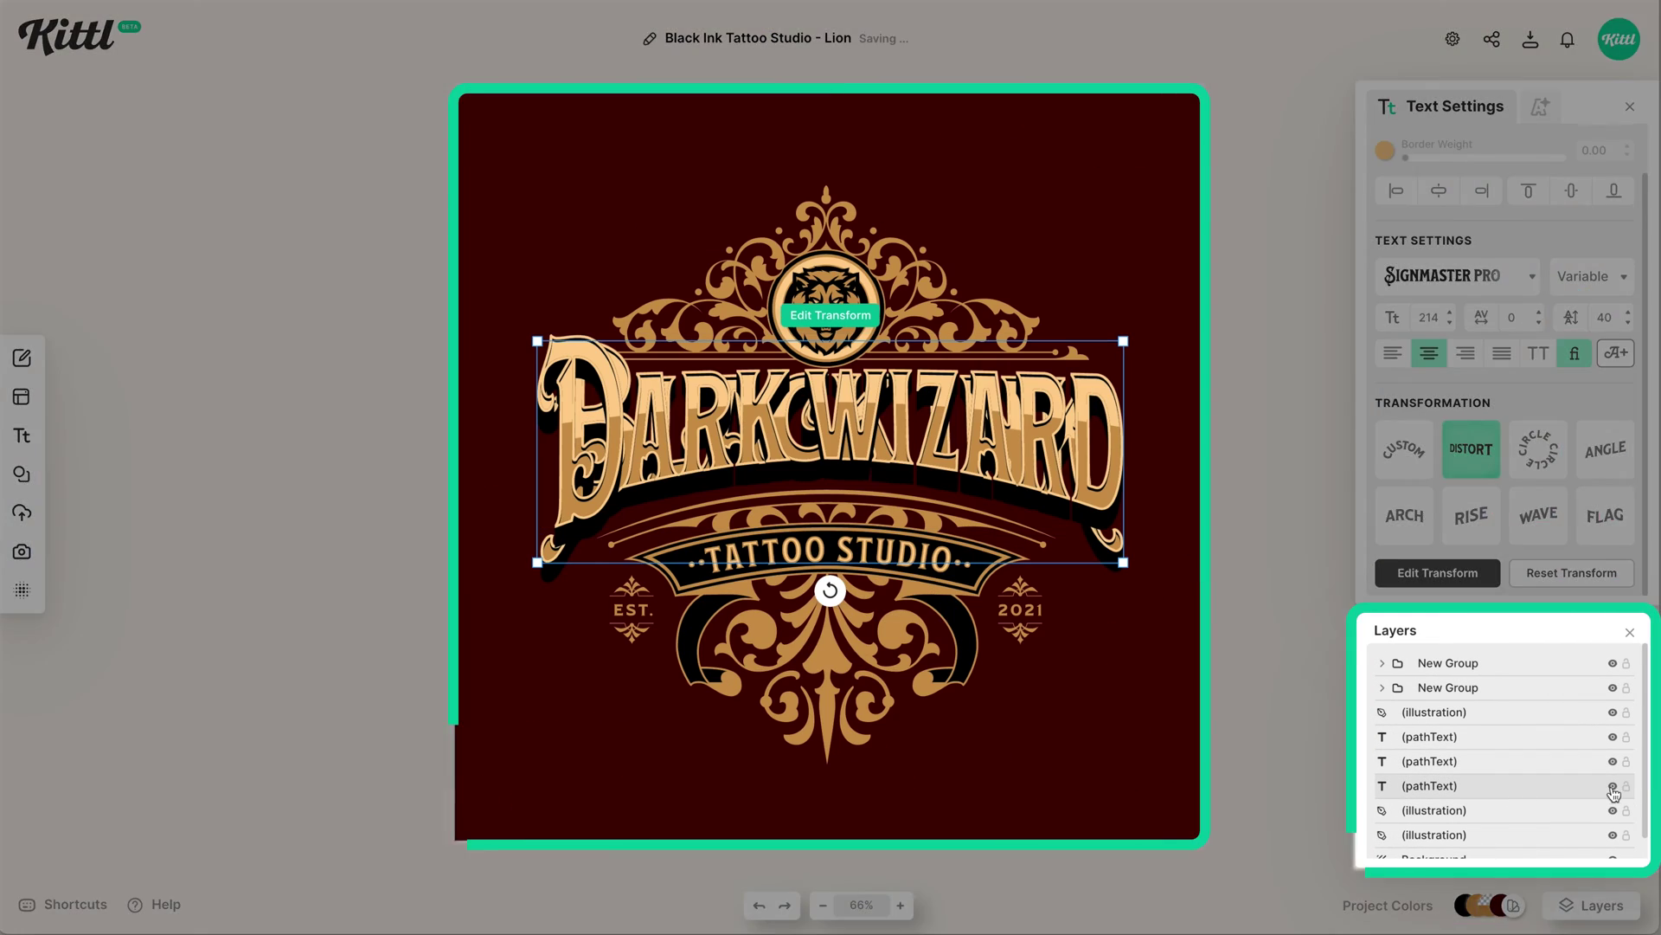
Hide the duplicate pathText lettering layer, then open the Elements library.
click(1613, 786)
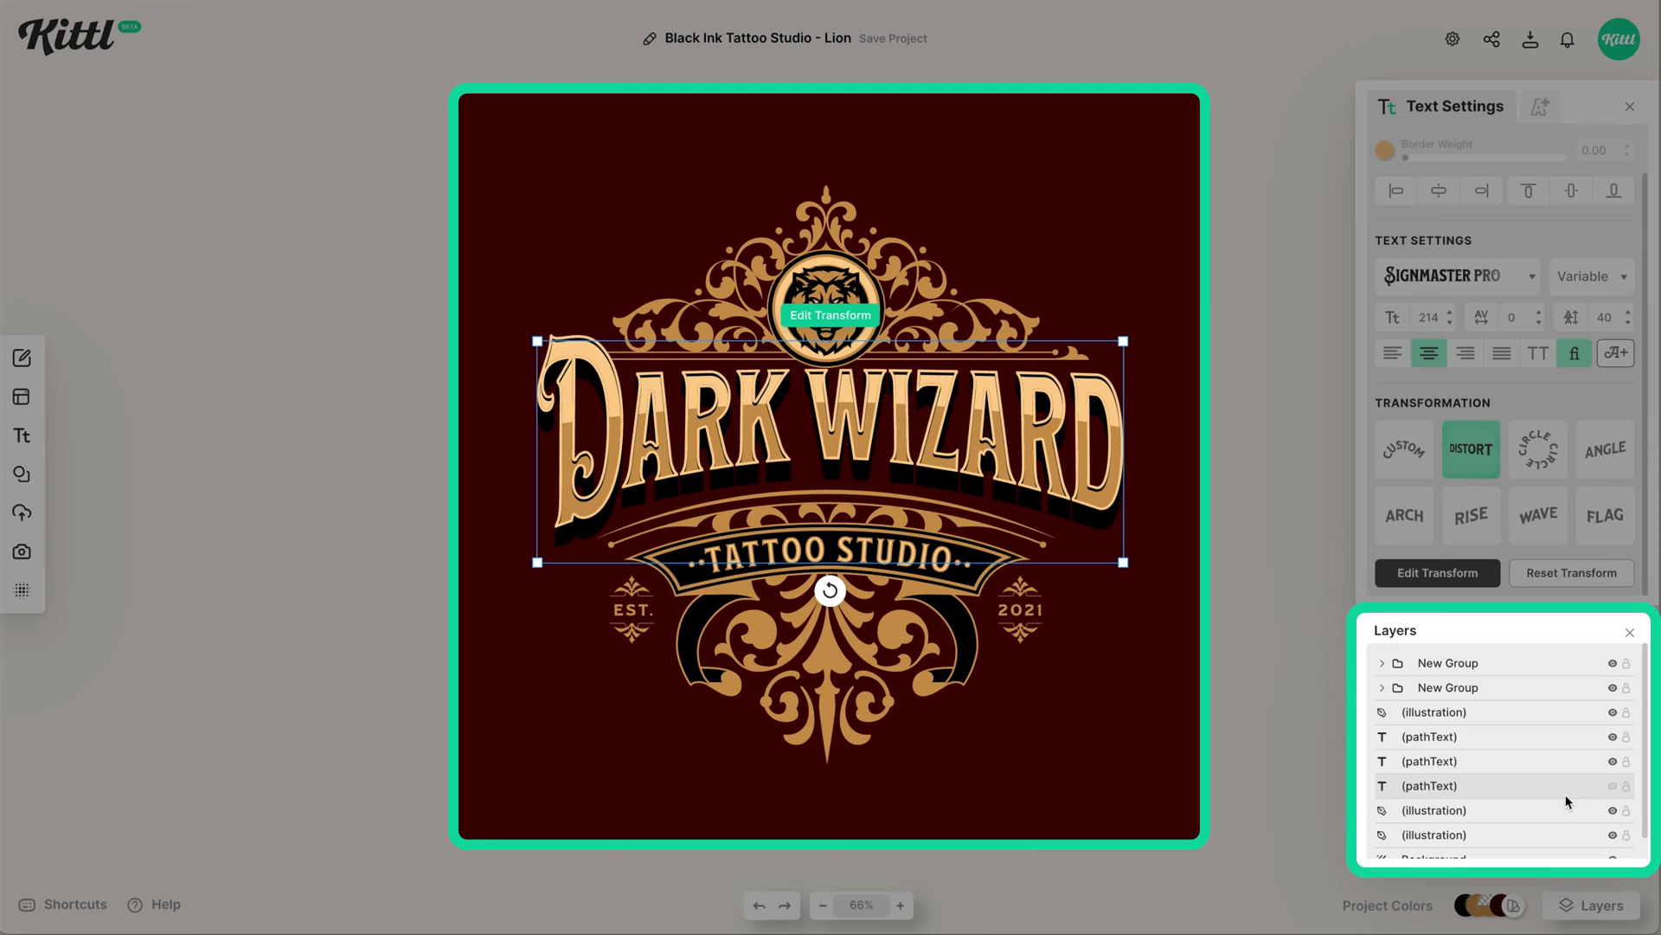
click(1249, 794)
click(1076, 421)
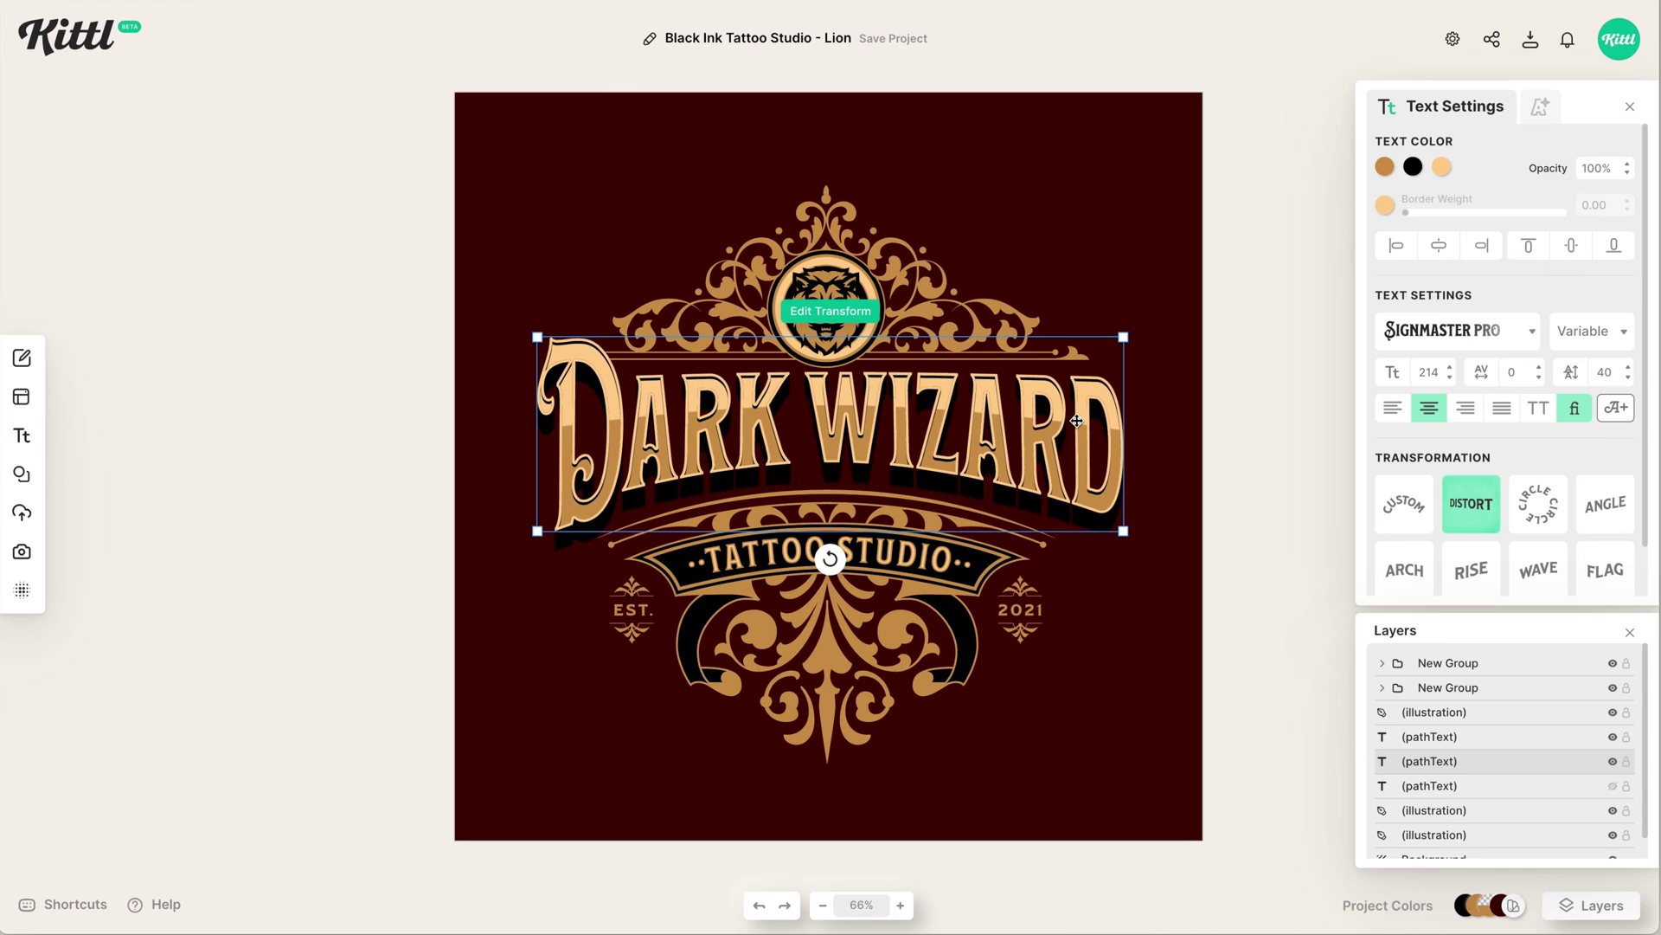
click(1097, 719)
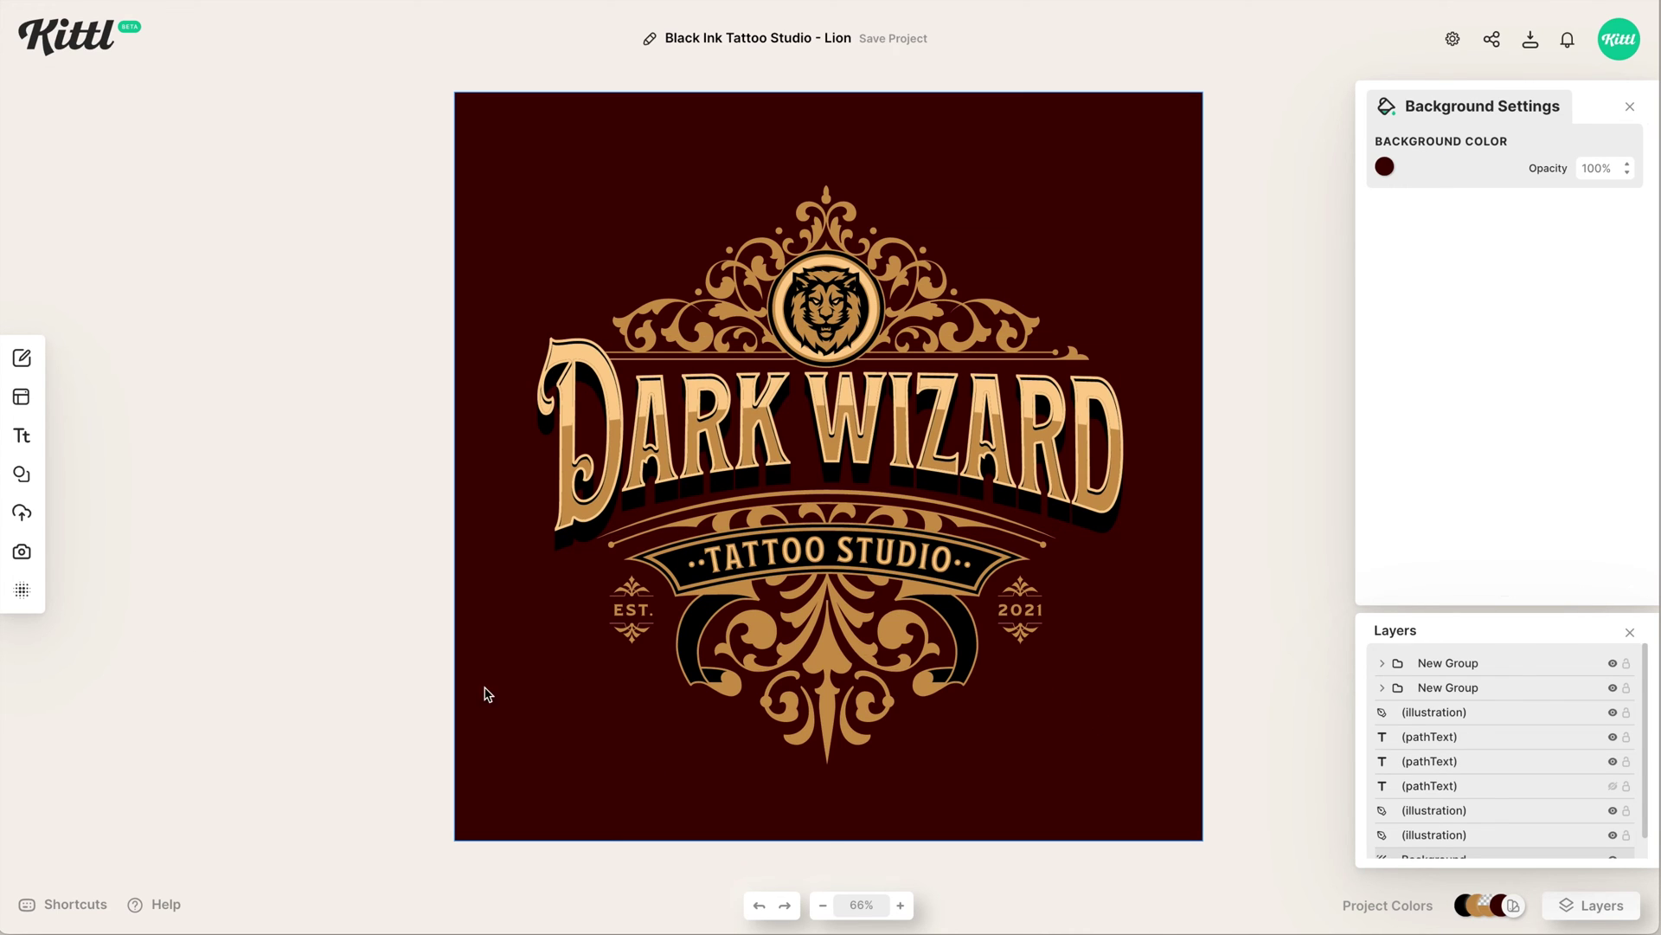
click(22, 473)
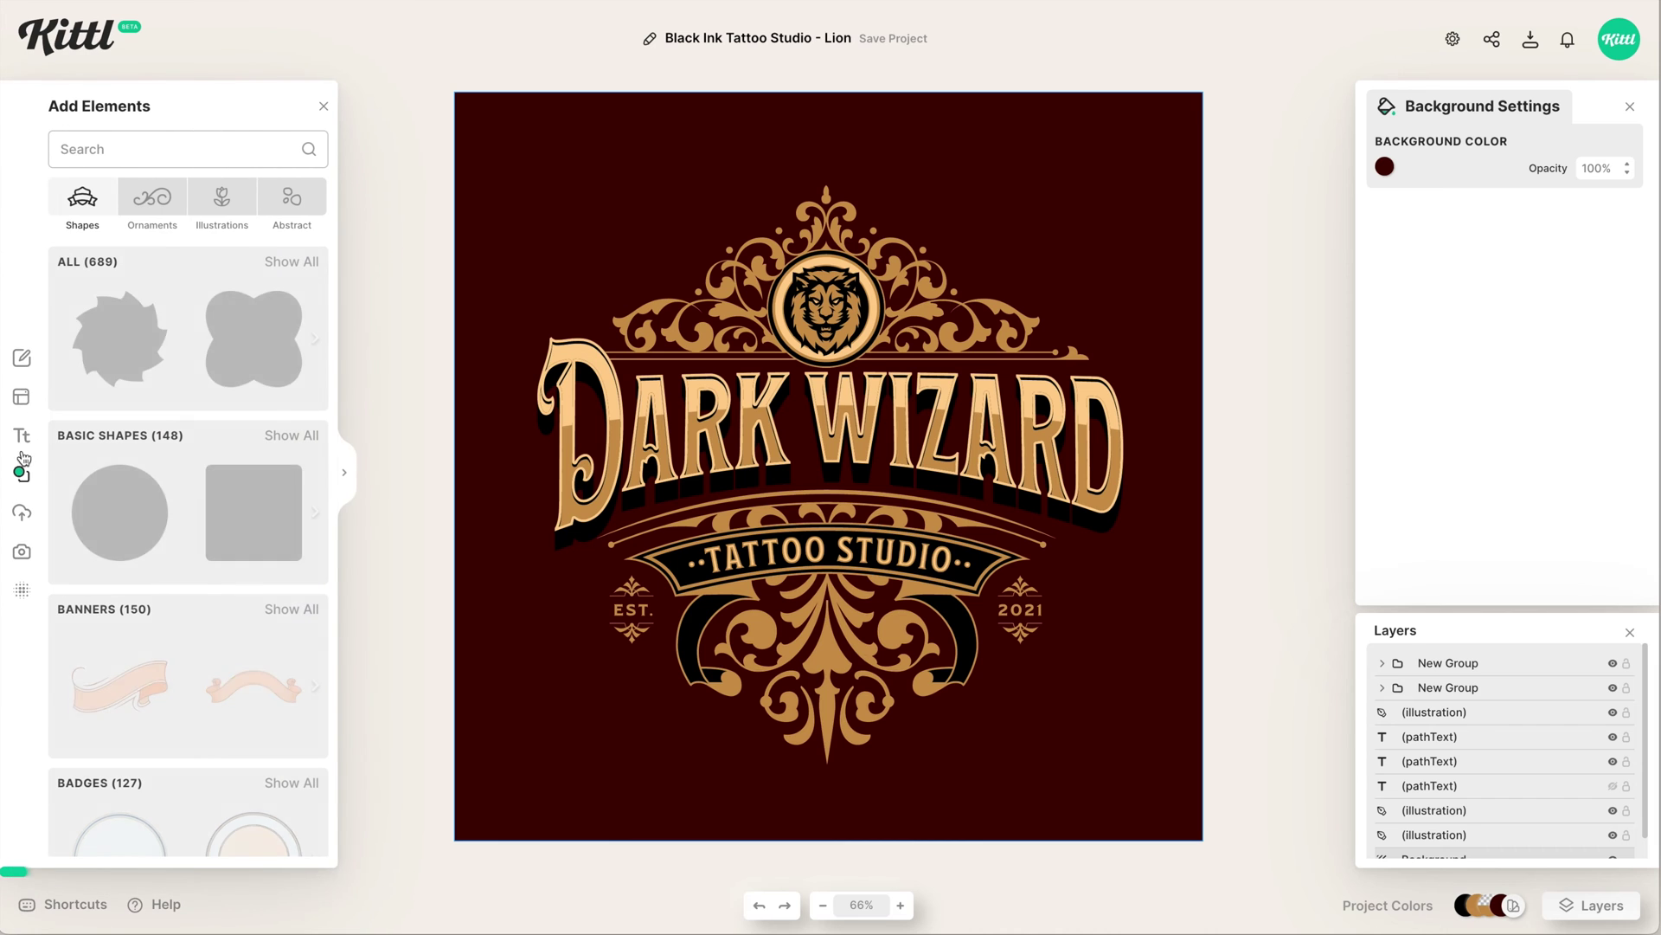
Search elements for 'magic' and add the skull-with-candles illustration to the canvas.
click(137, 152)
text(magic)
key(Return)
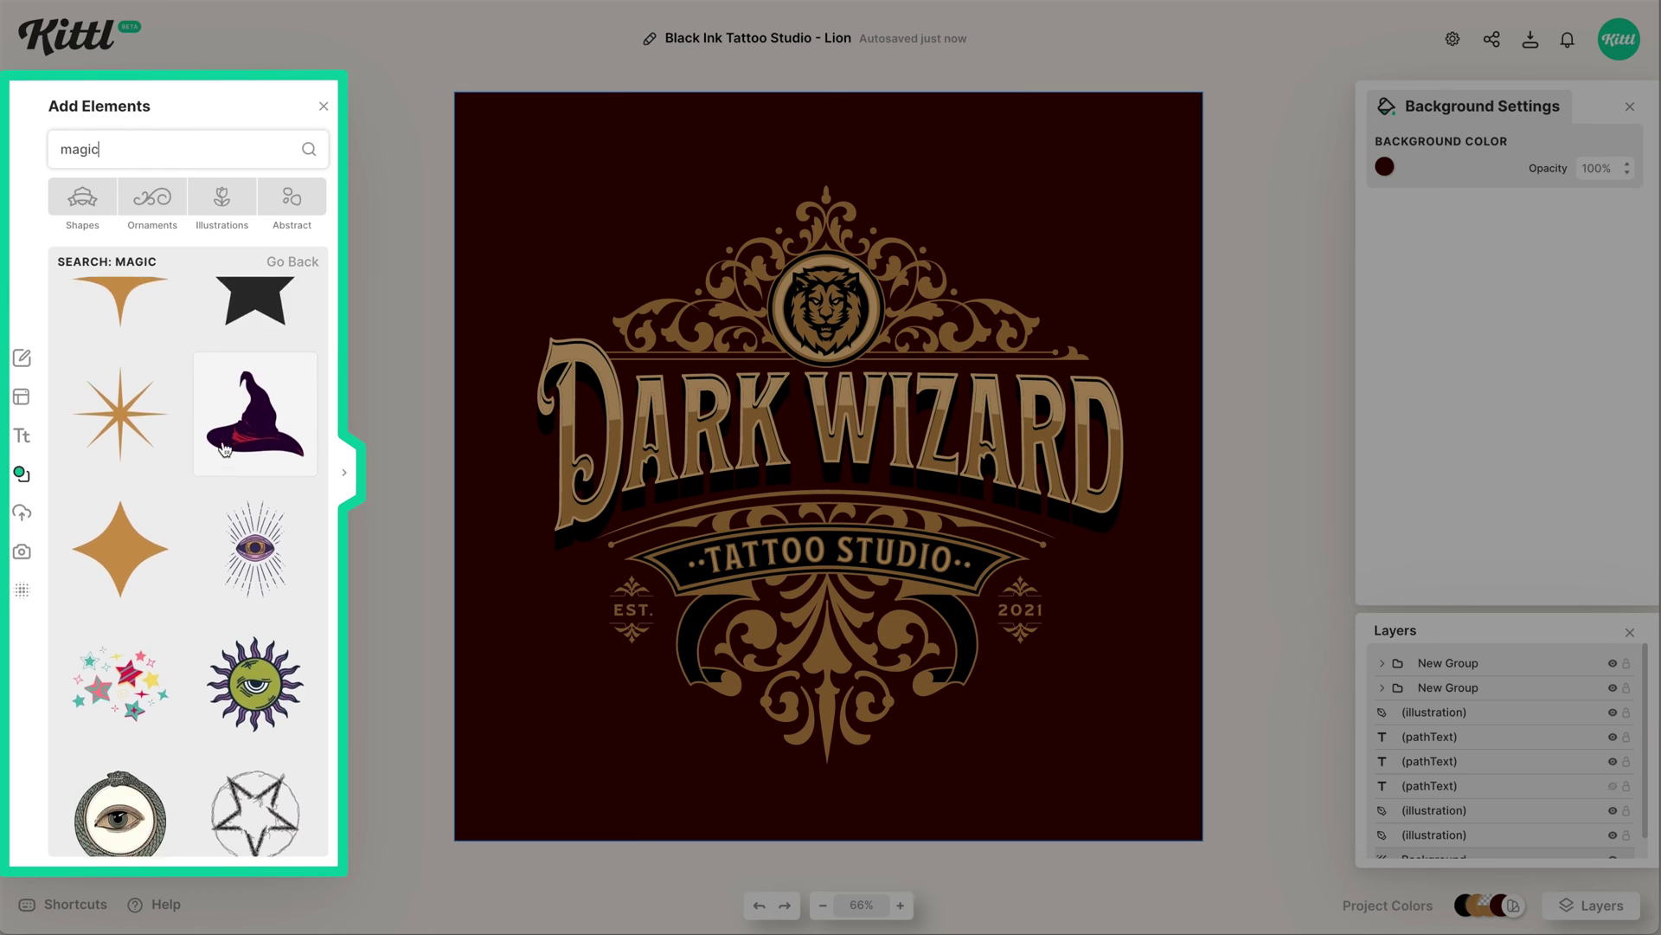
scroll(223, 448, down, 7)
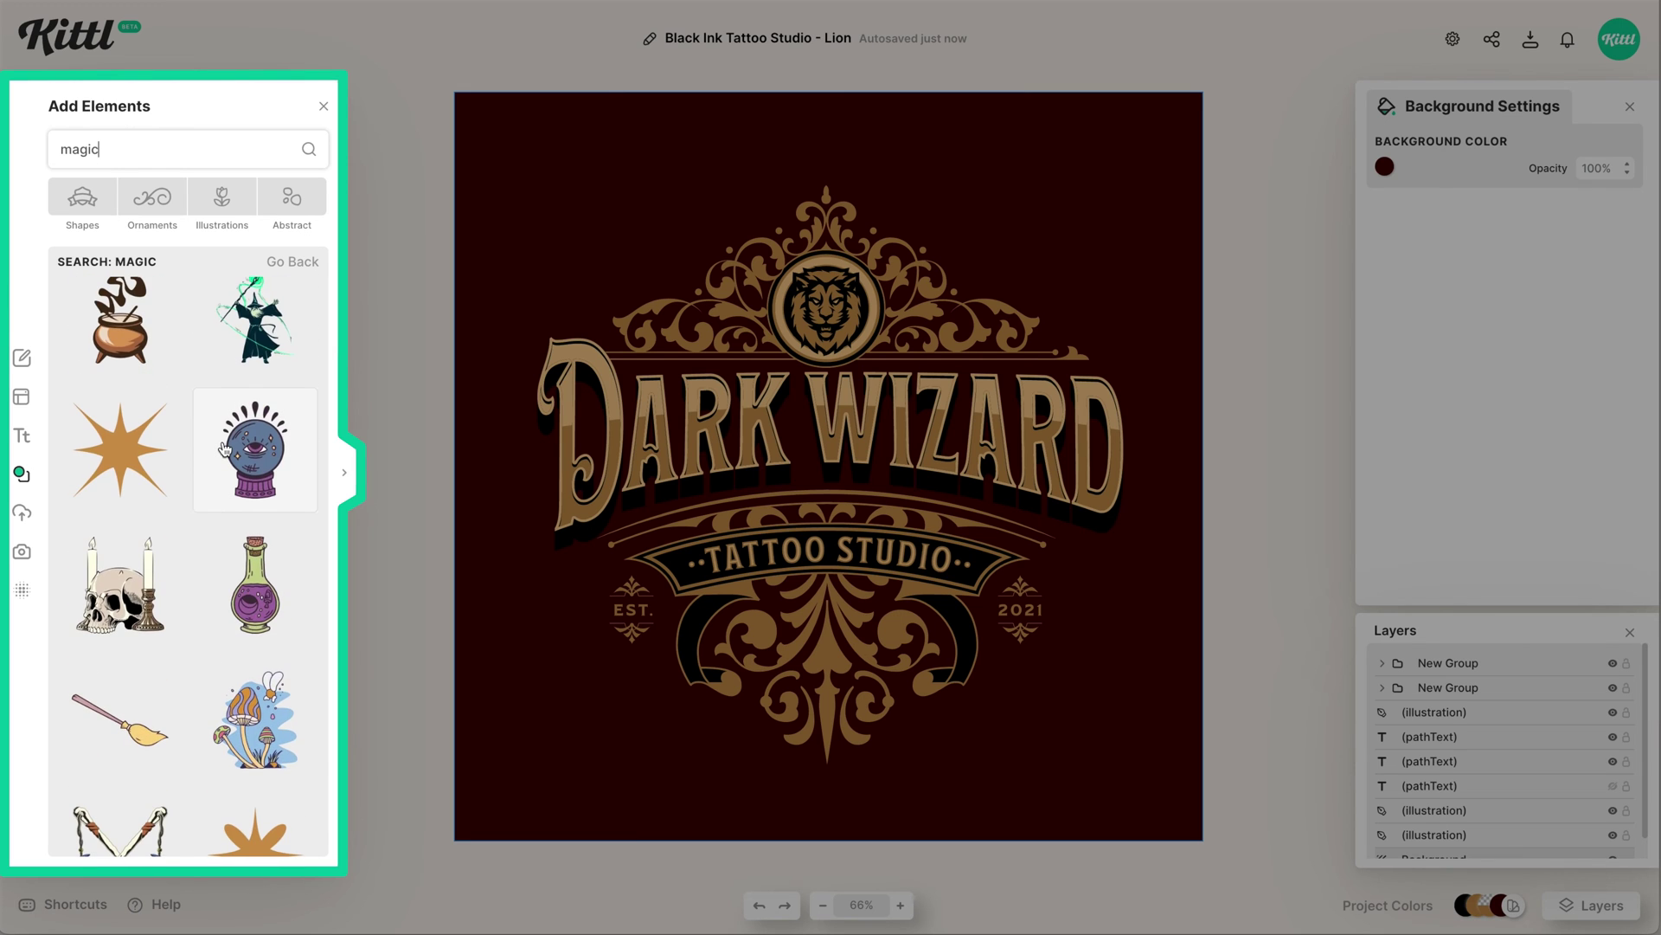
scroll(224, 448, down, 3)
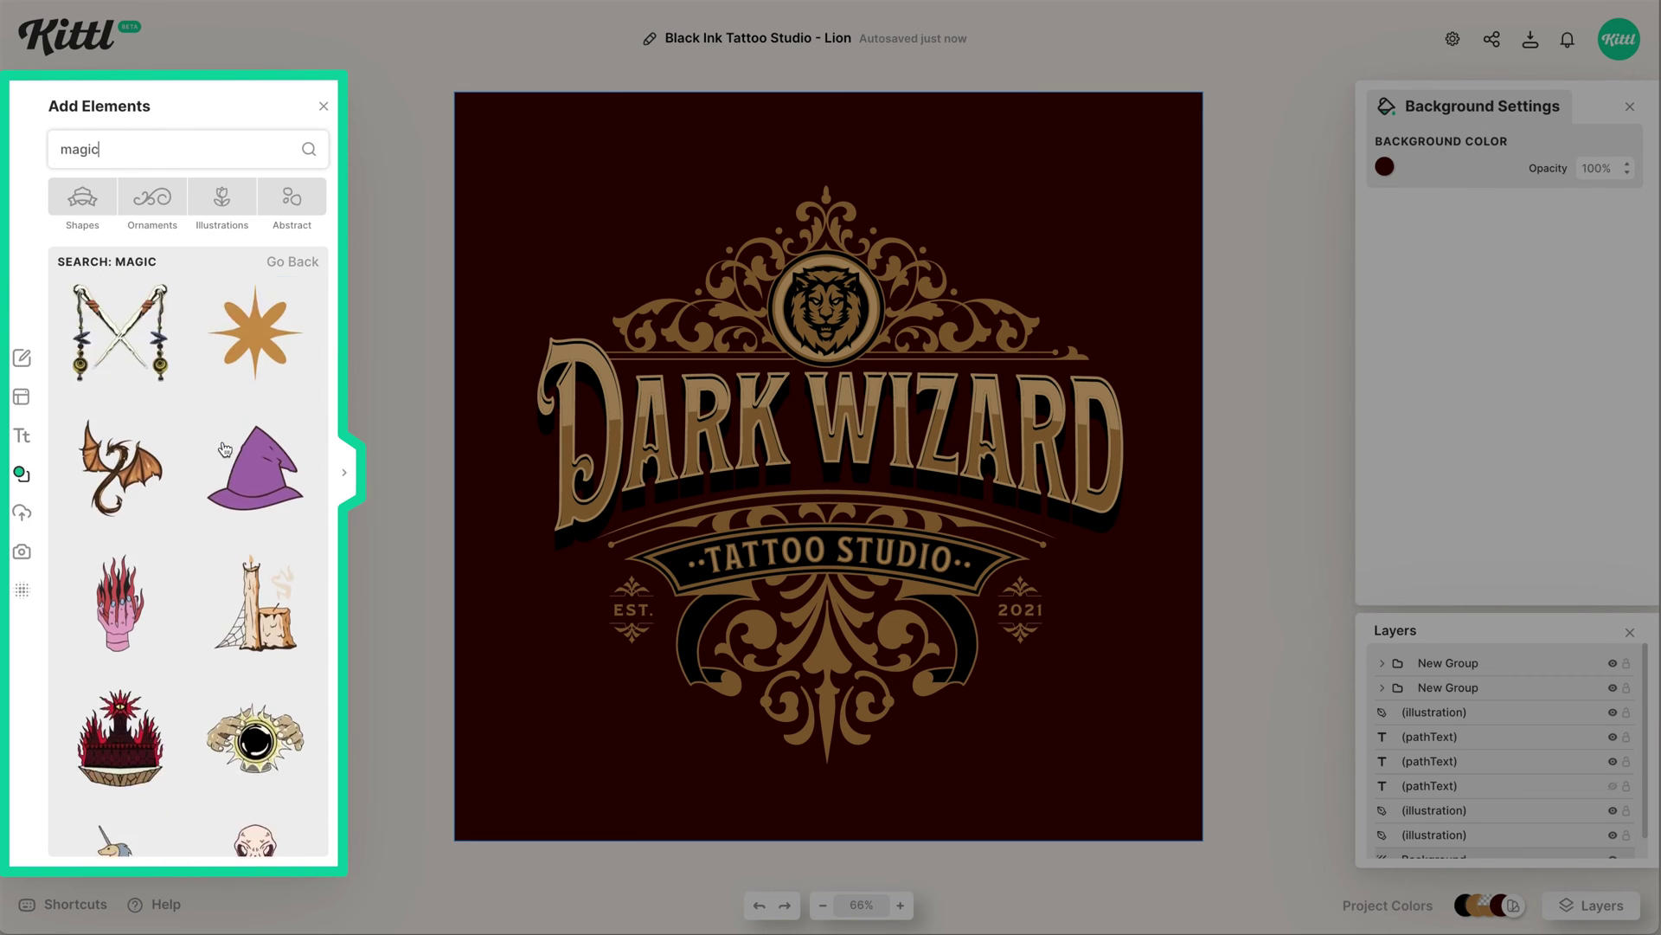
scroll(224, 449, down, 2)
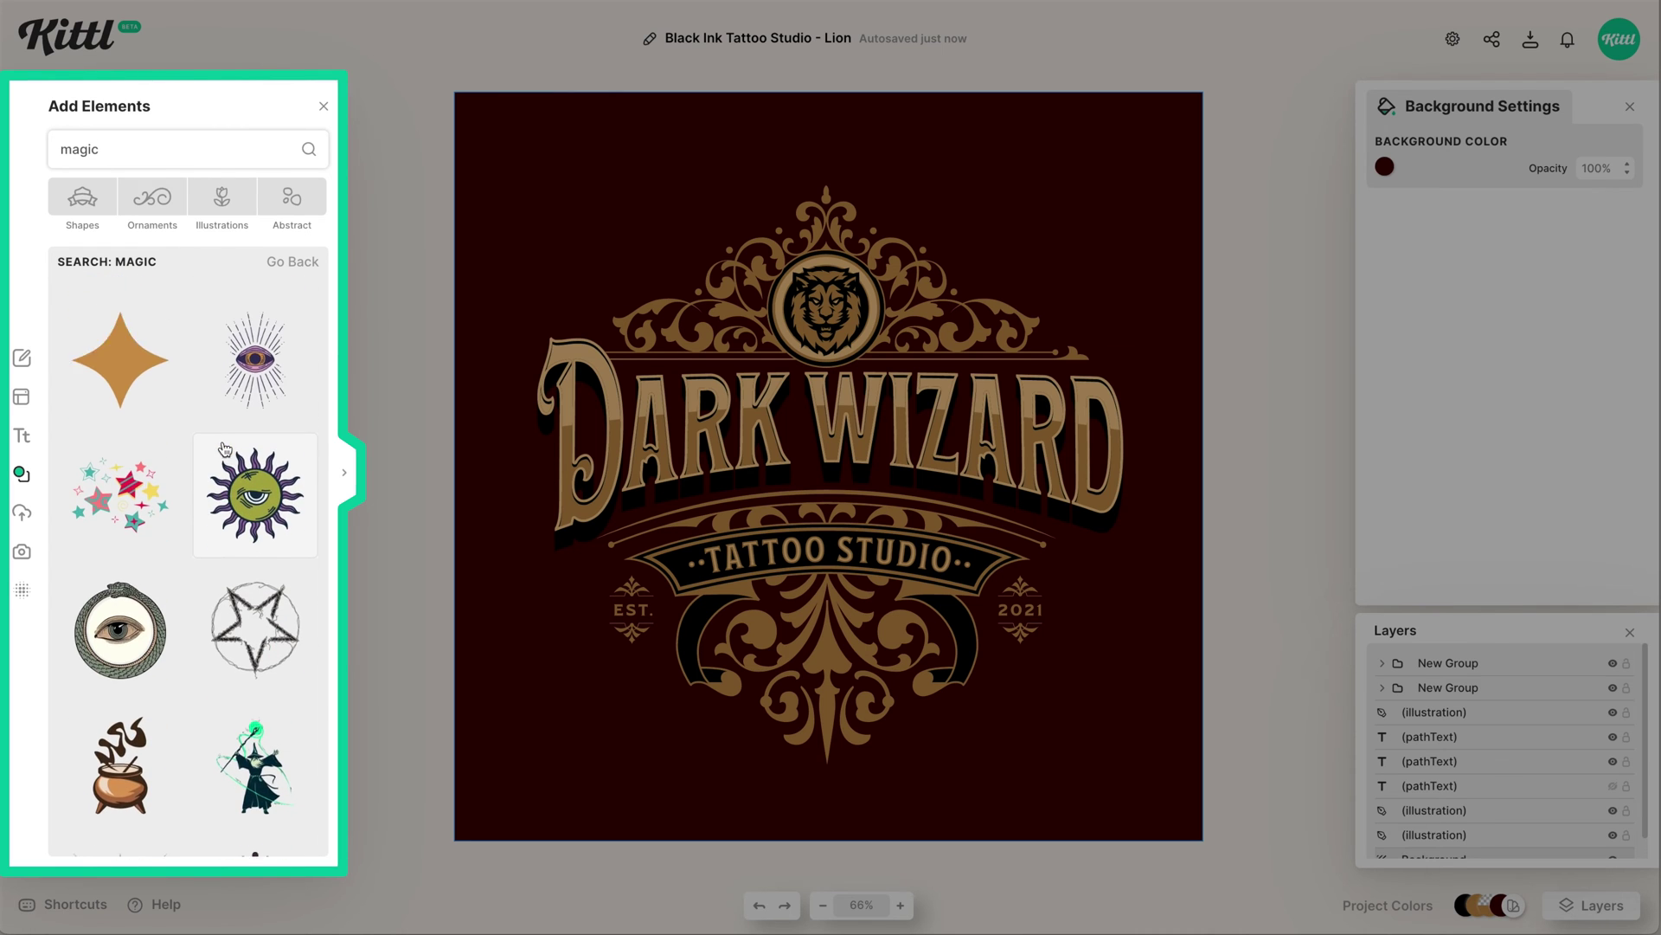
scroll(224, 448, down, 3)
scroll(224, 448, up, 2)
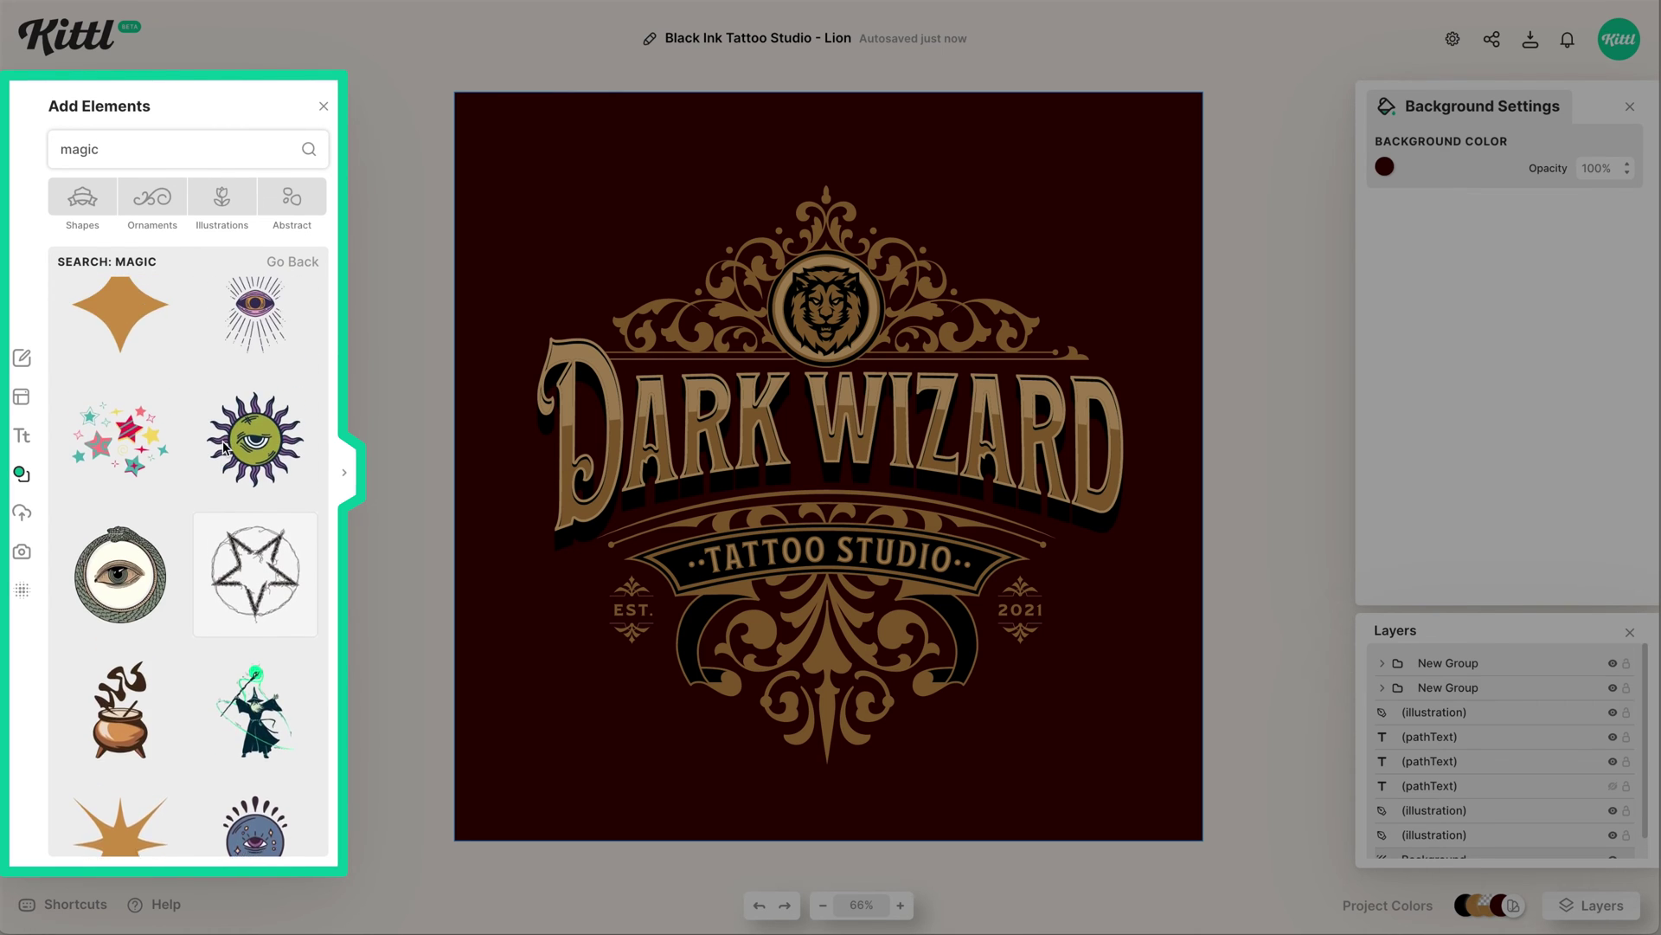
scroll(224, 448, down, 6)
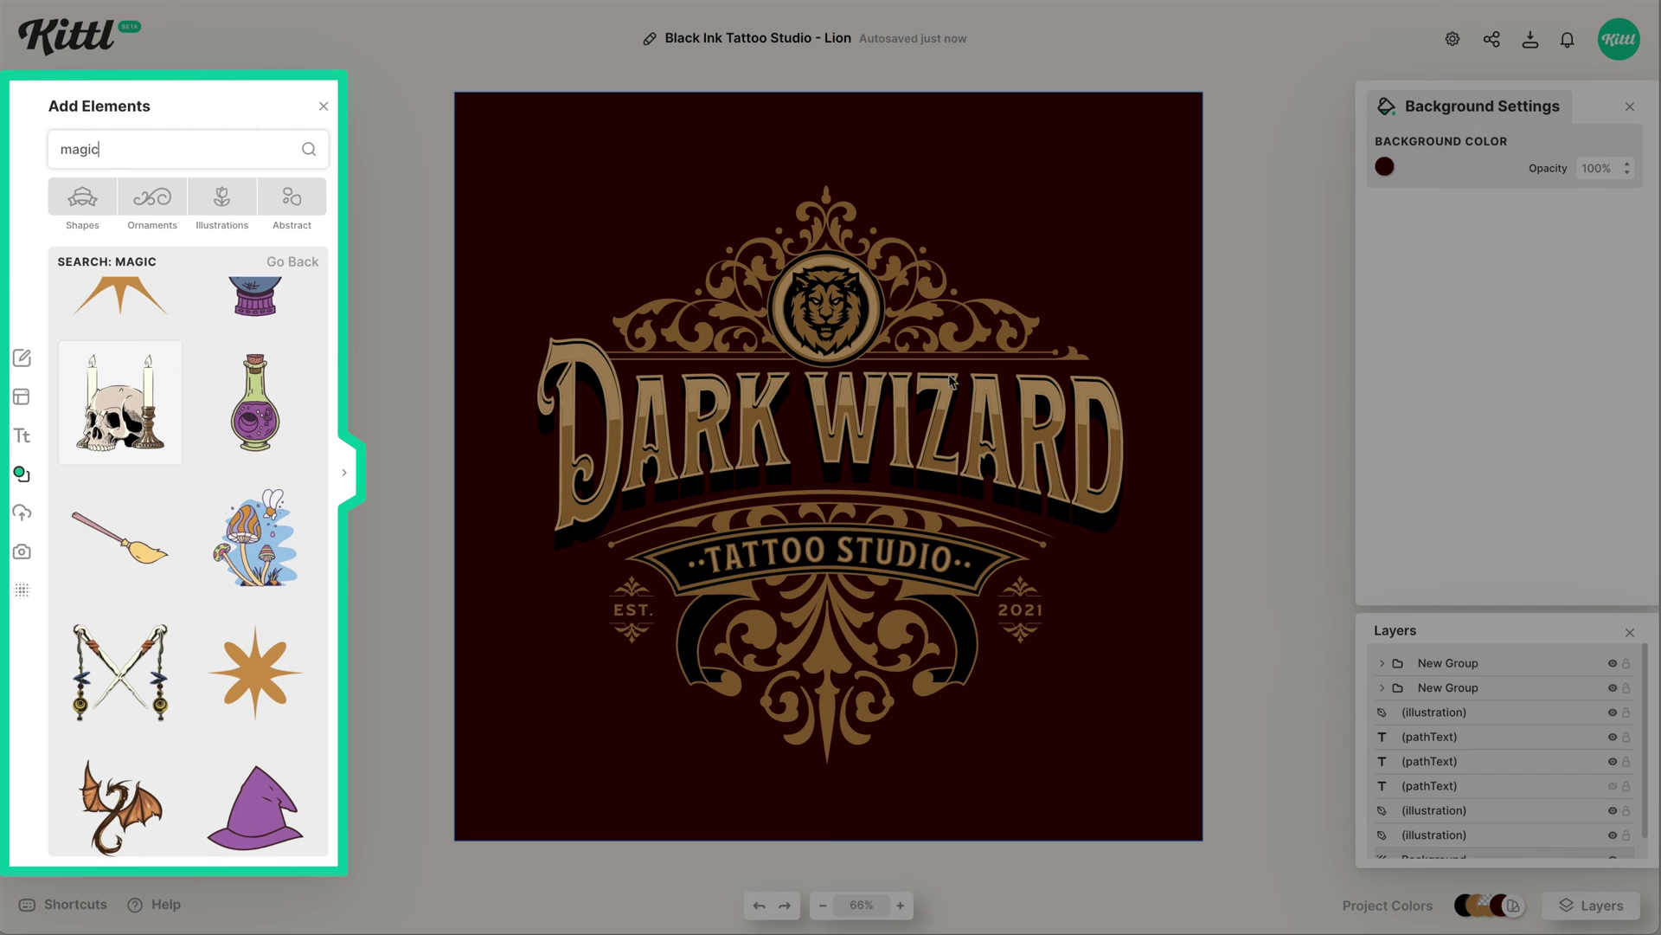
drag(952, 381, 832, 511)
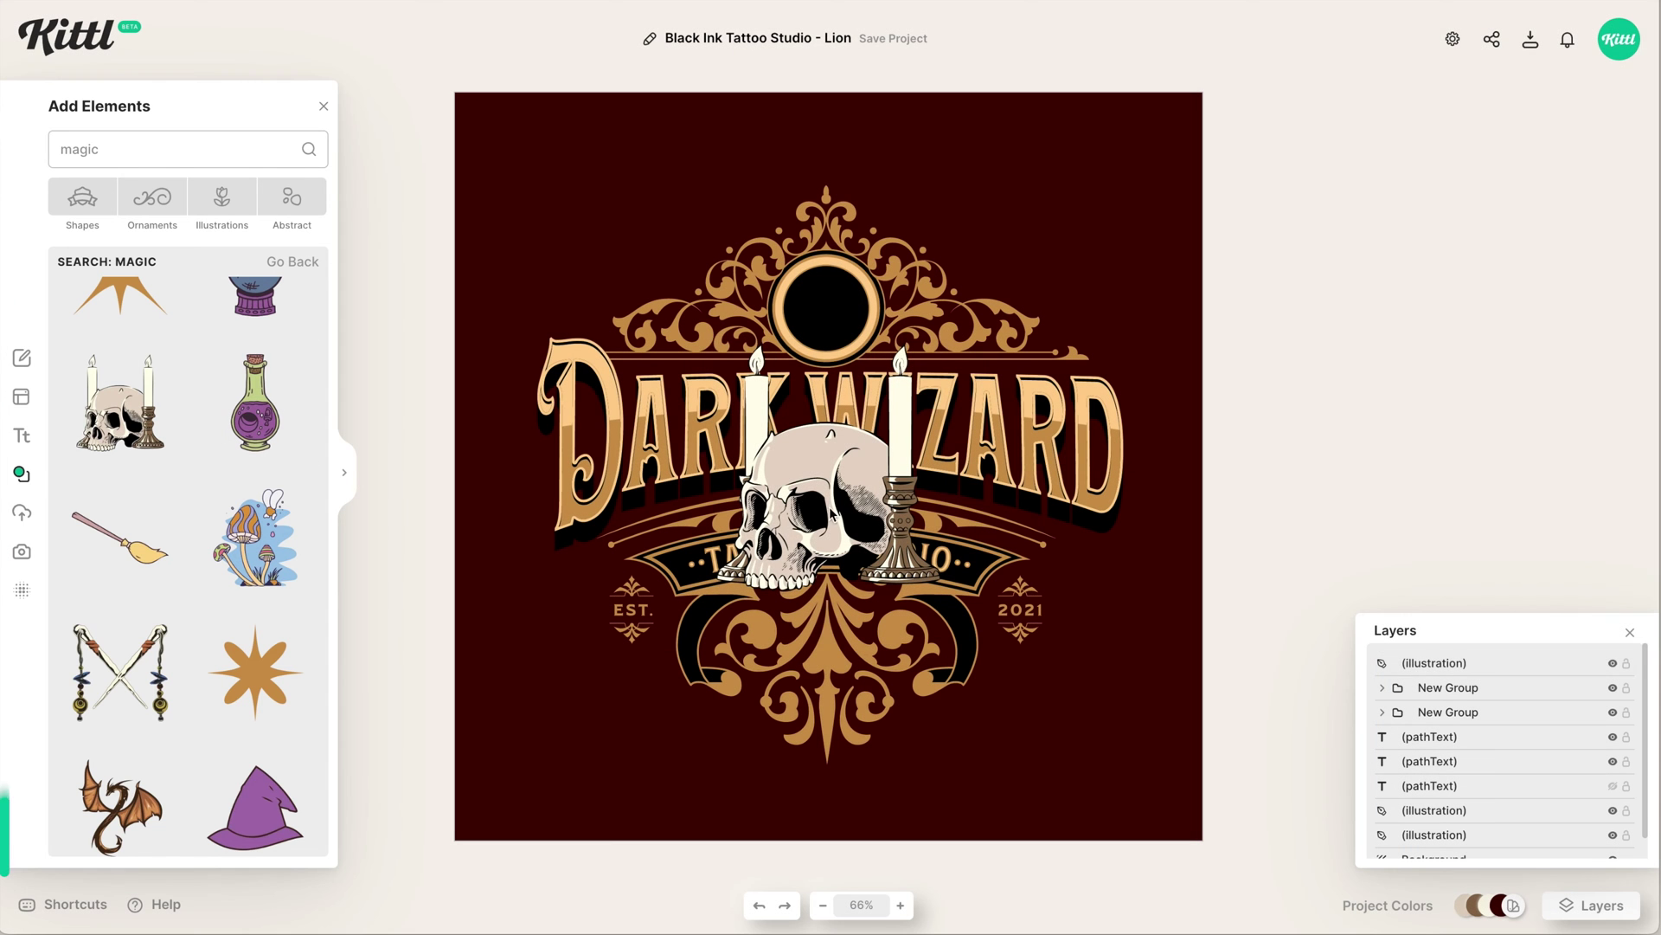
Shrink the skull and place it inside the circle above DARK WIZARD.
drag(832, 510, 836, 294)
drag(948, 126, 884, 197)
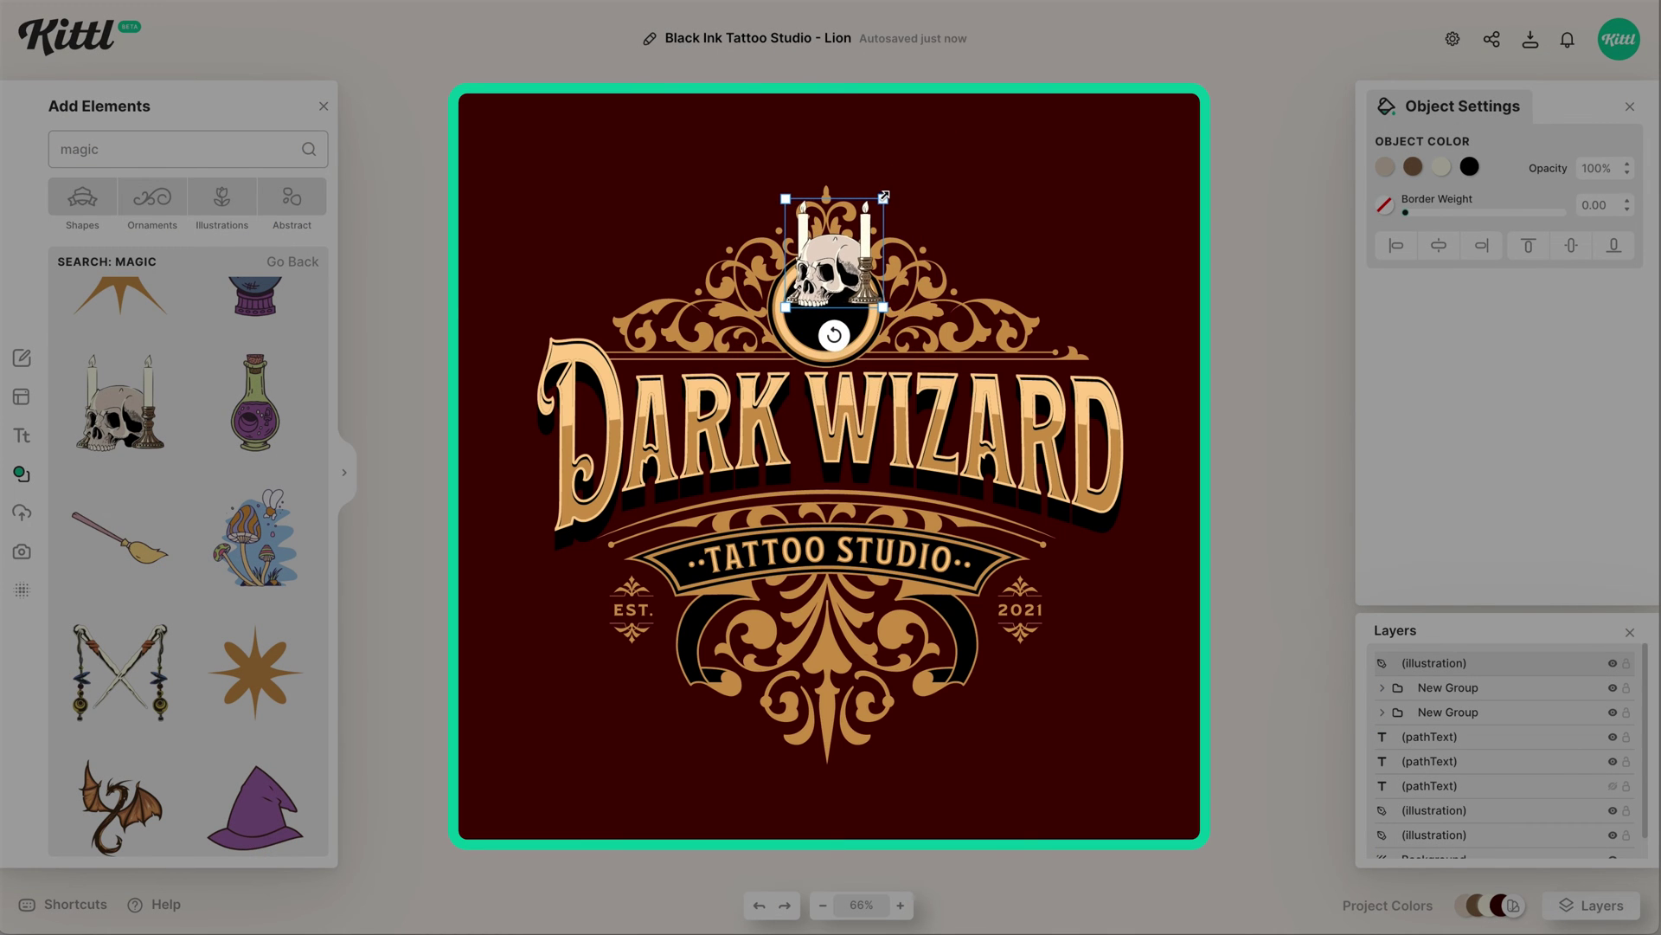
drag(828, 275, 820, 316)
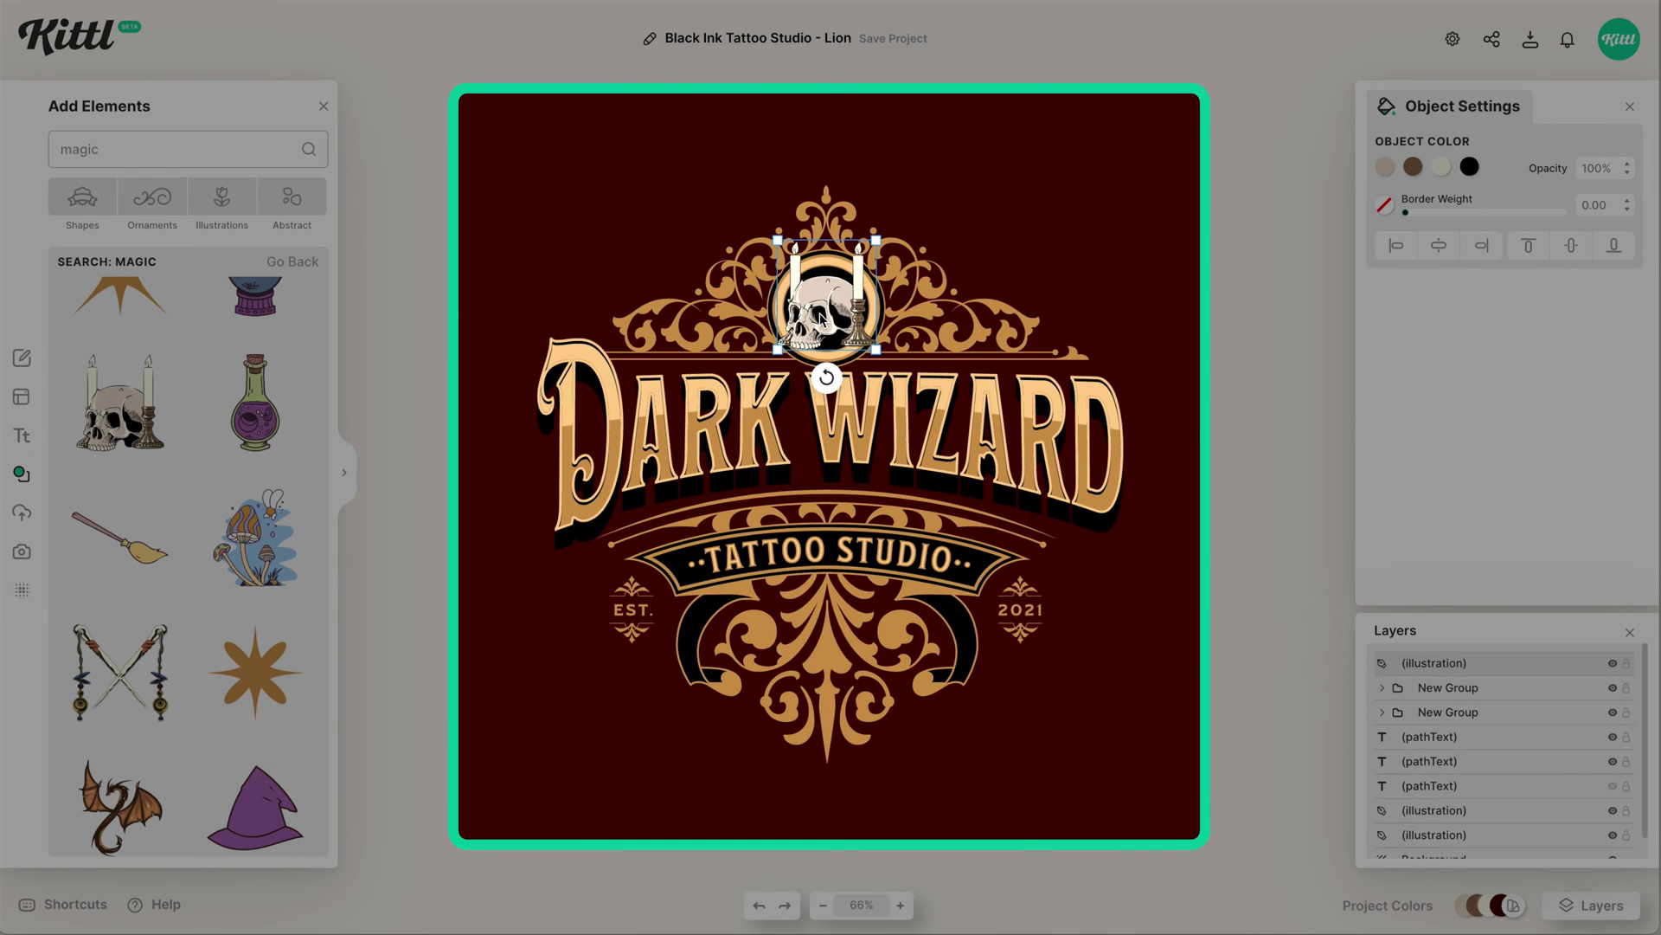
click(1217, 356)
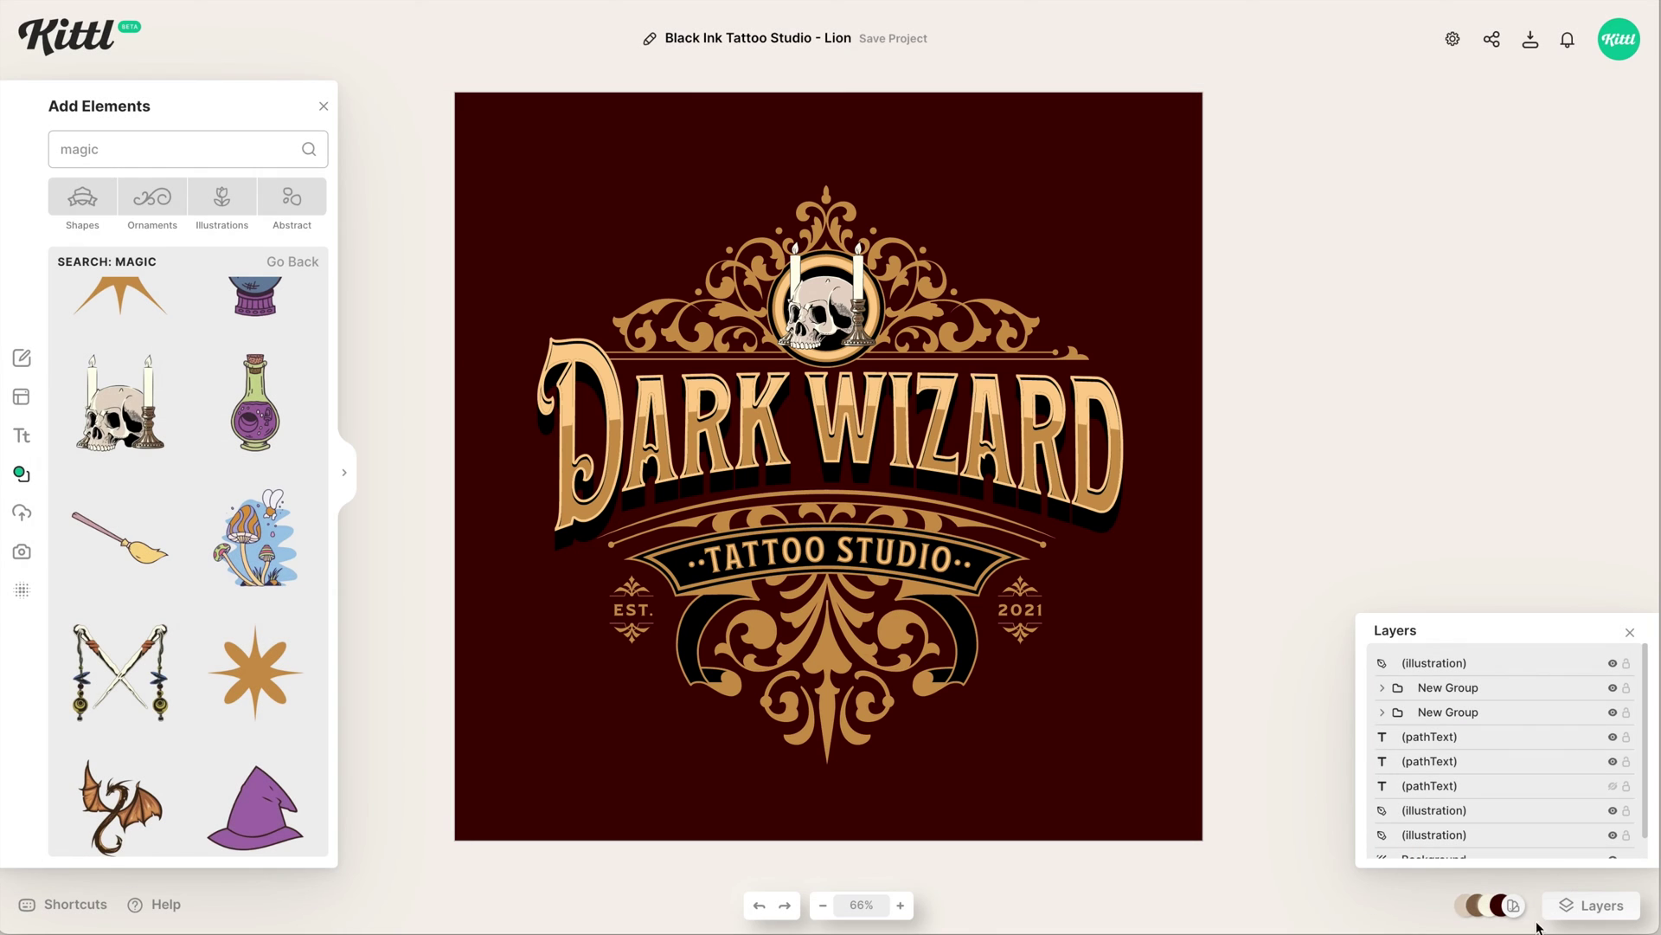
Apply the Cold Forest palette from Project Colors to the whole design.
click(1513, 905)
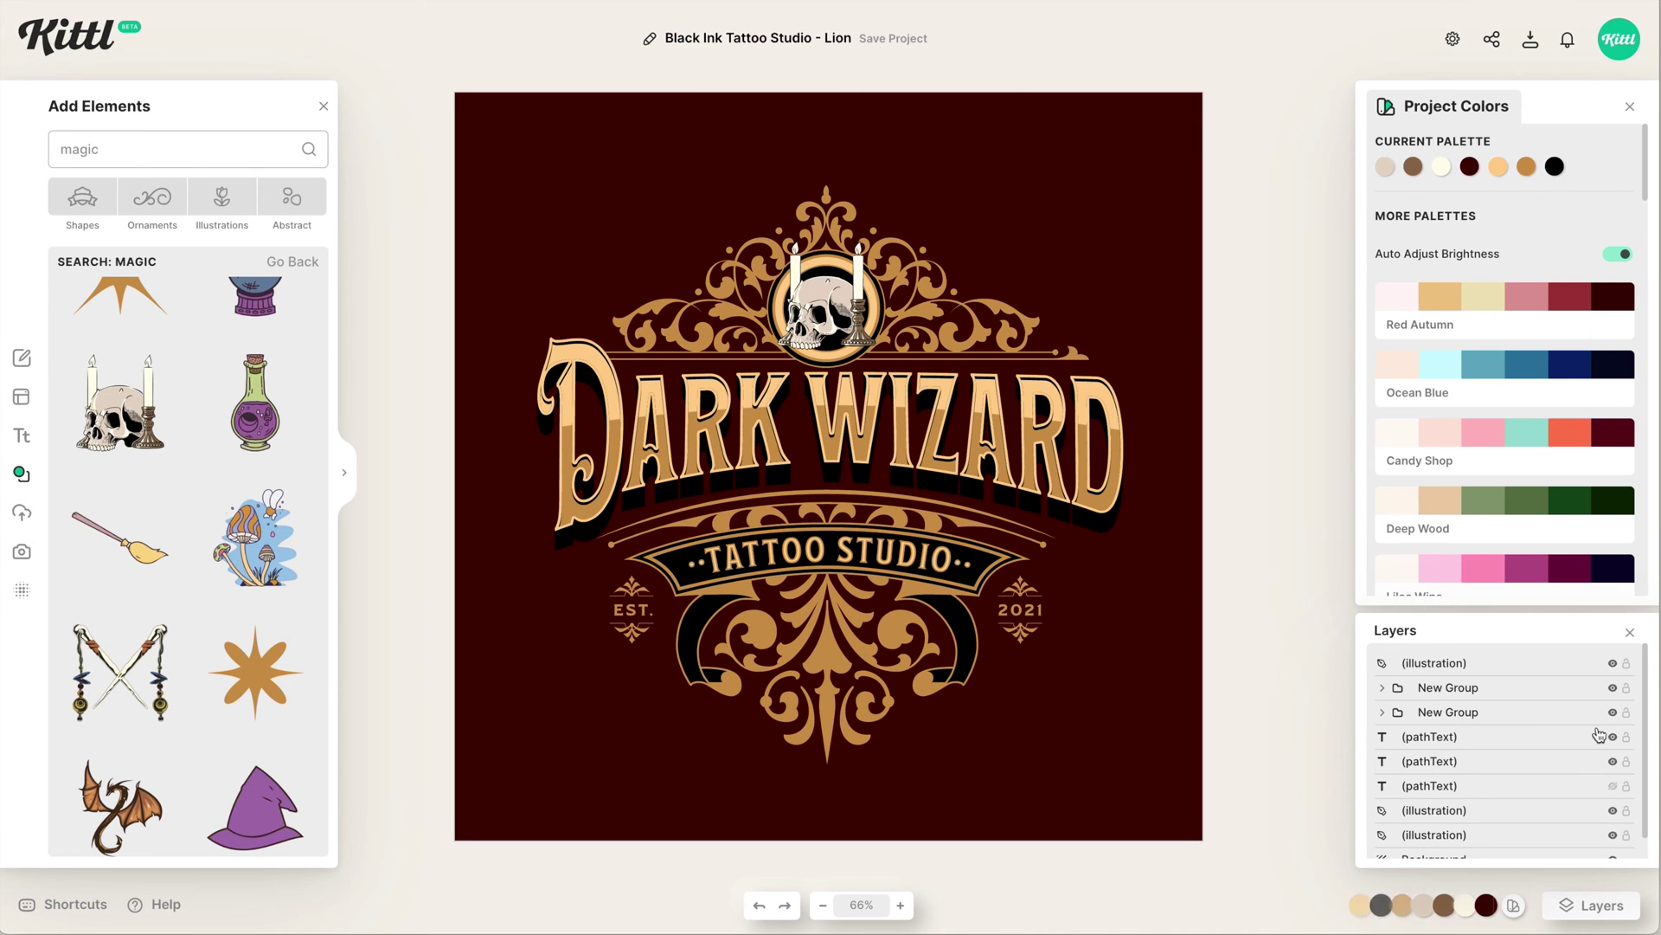
click(1630, 632)
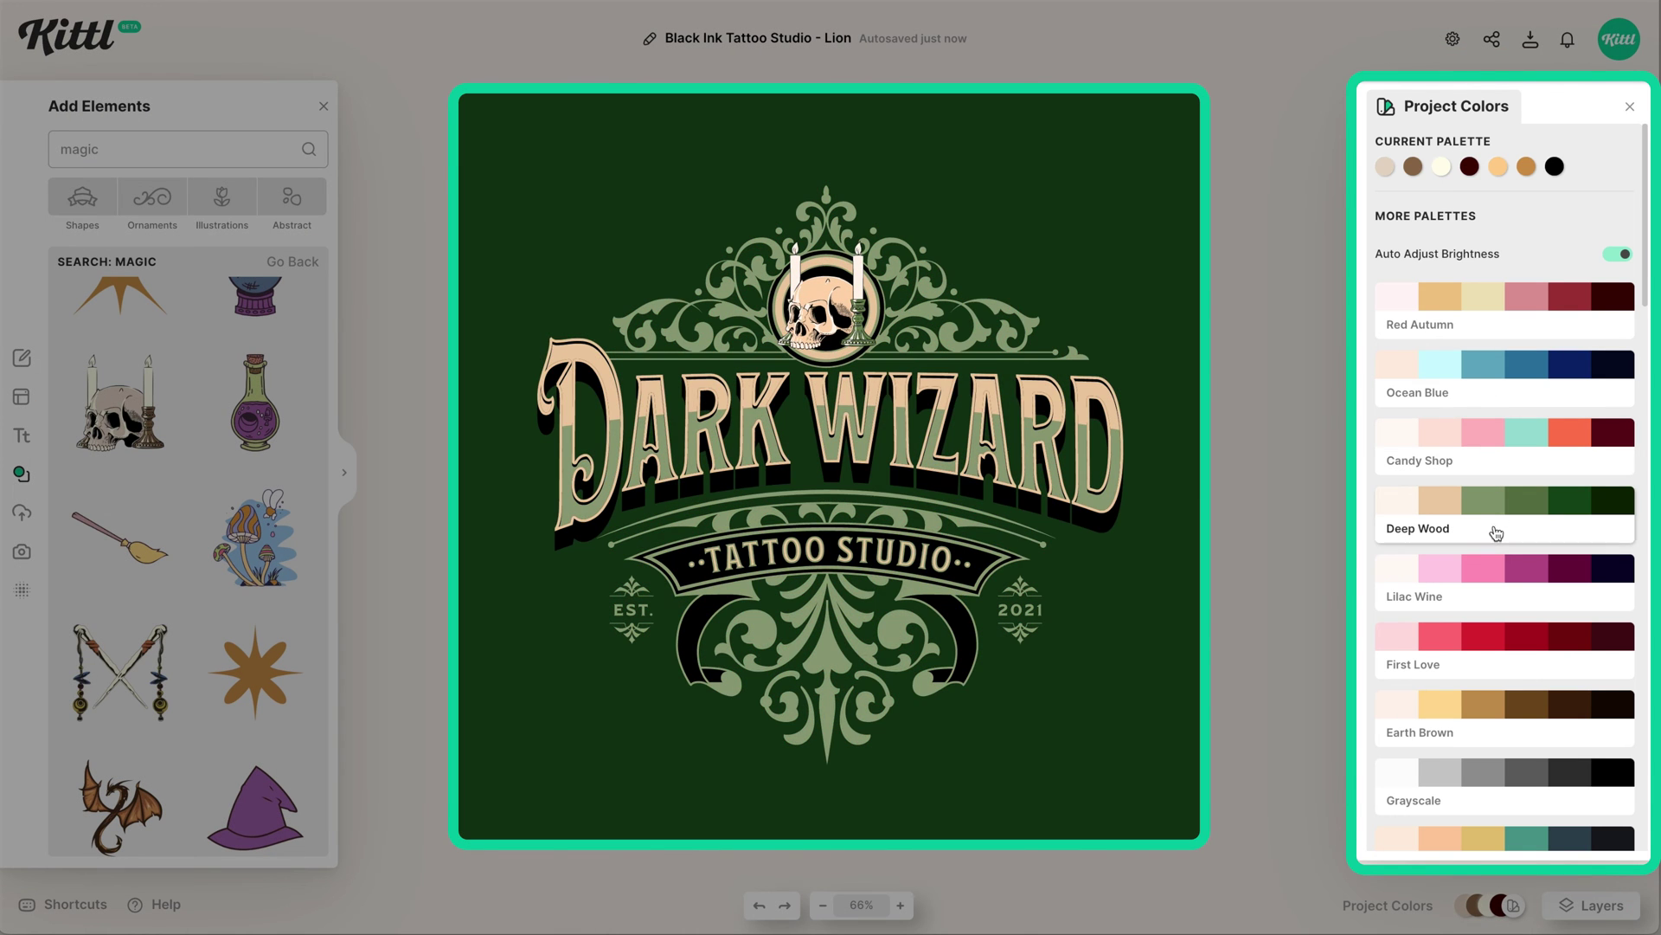
scroll(1493, 573, down, 4)
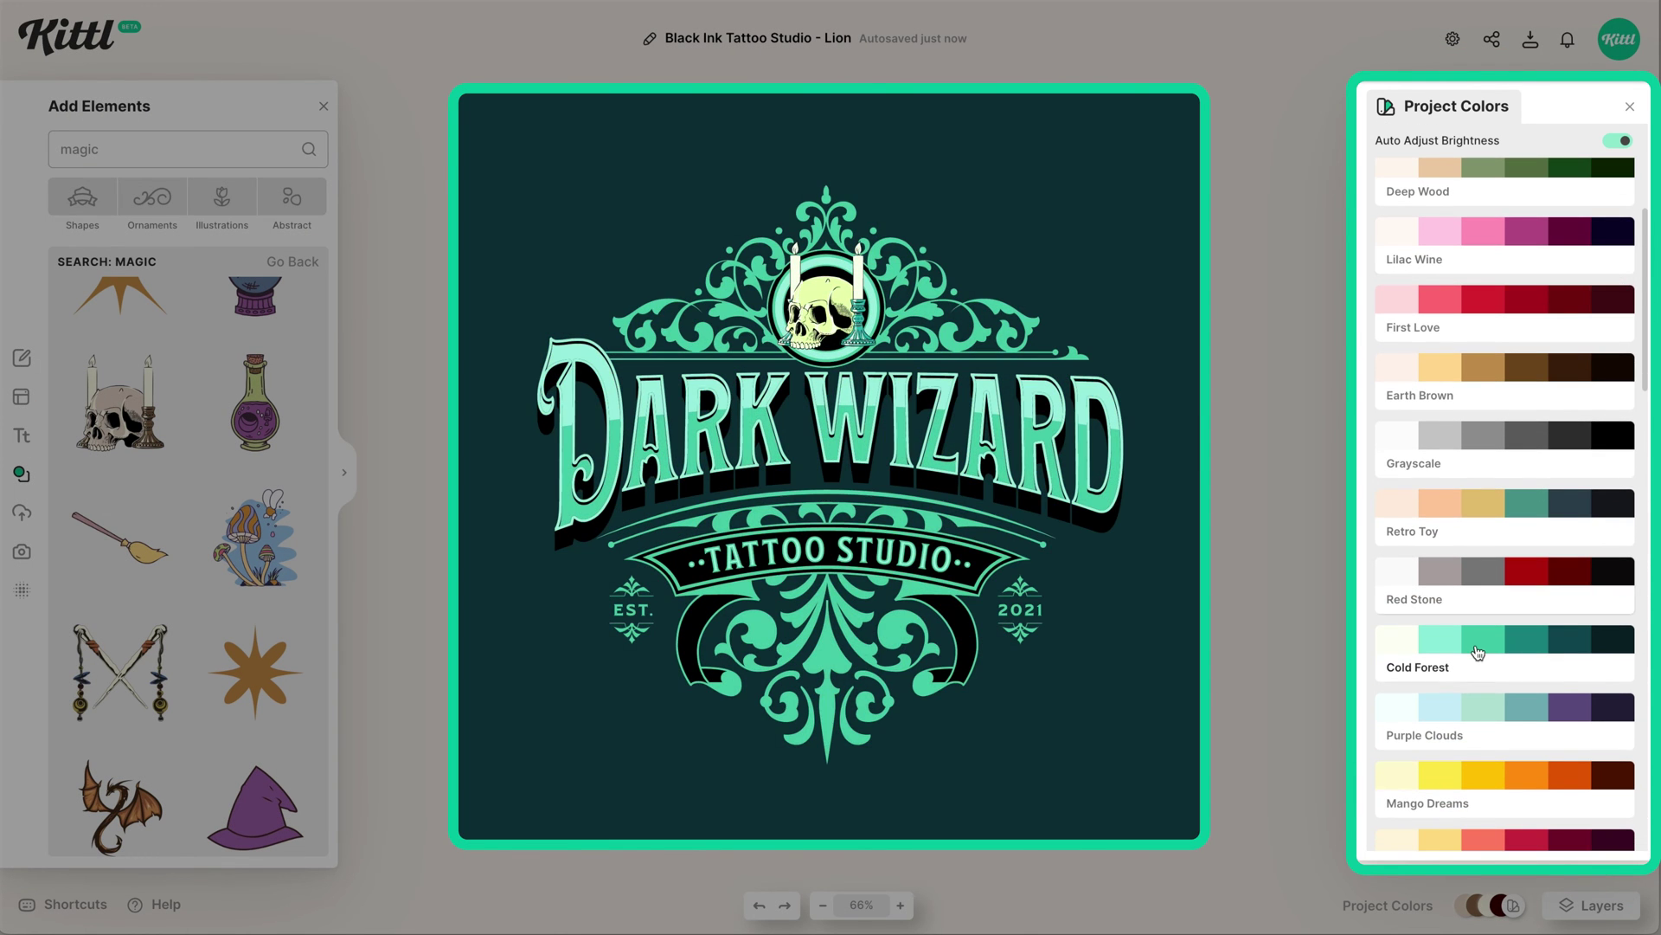
click(1478, 652)
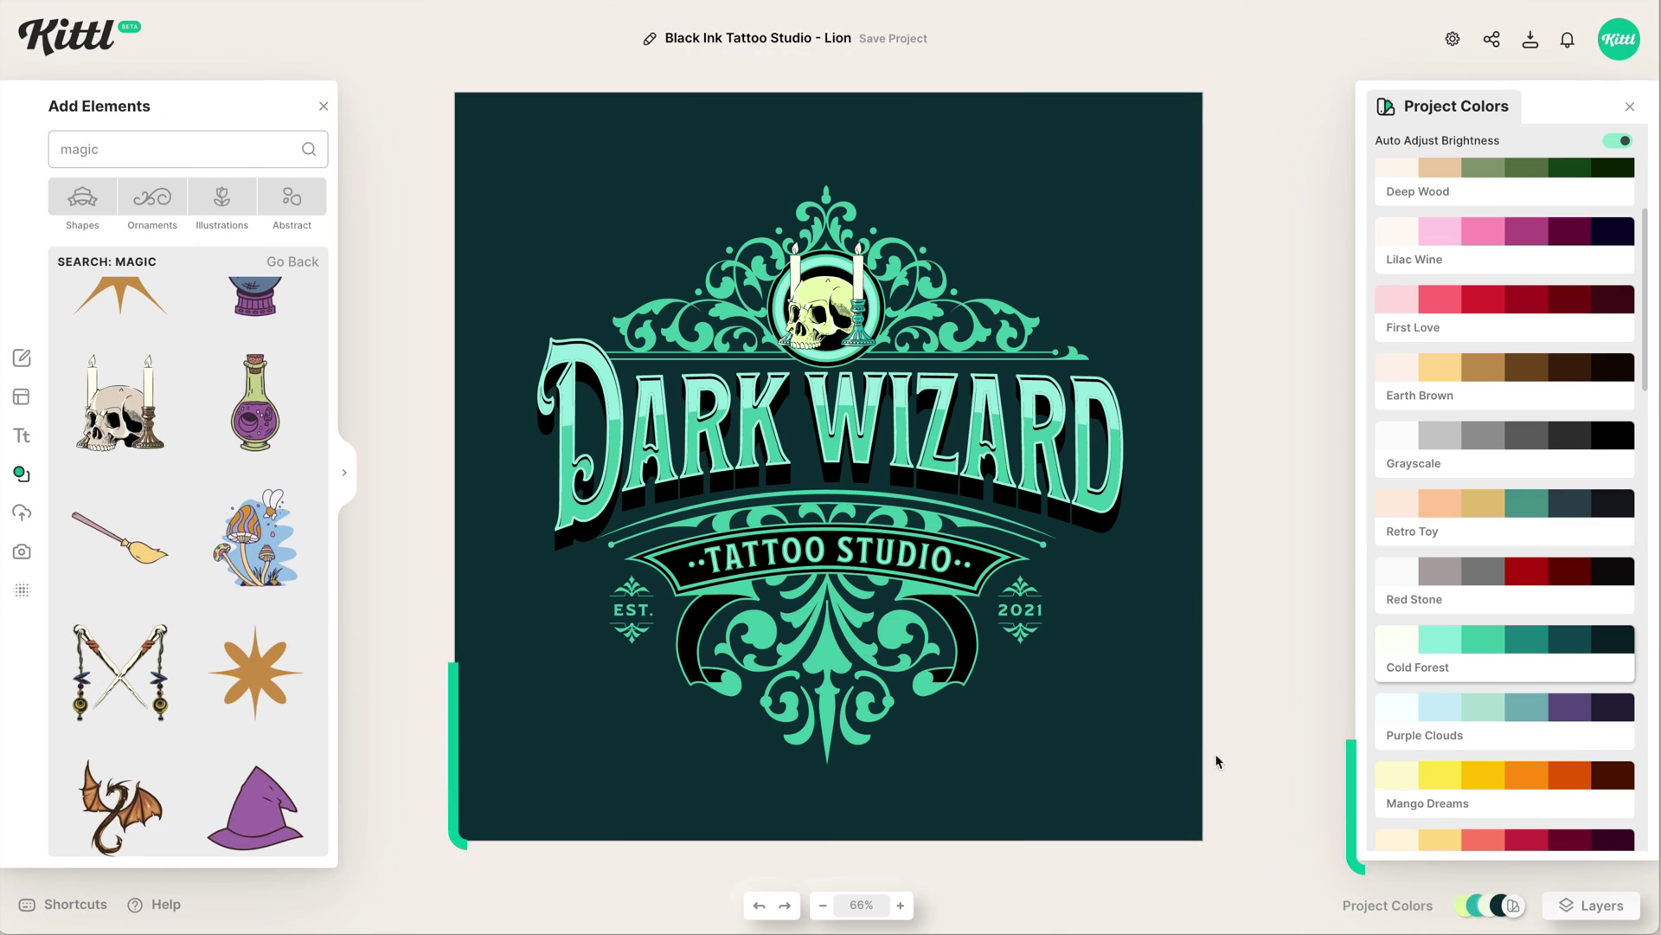
click(1176, 762)
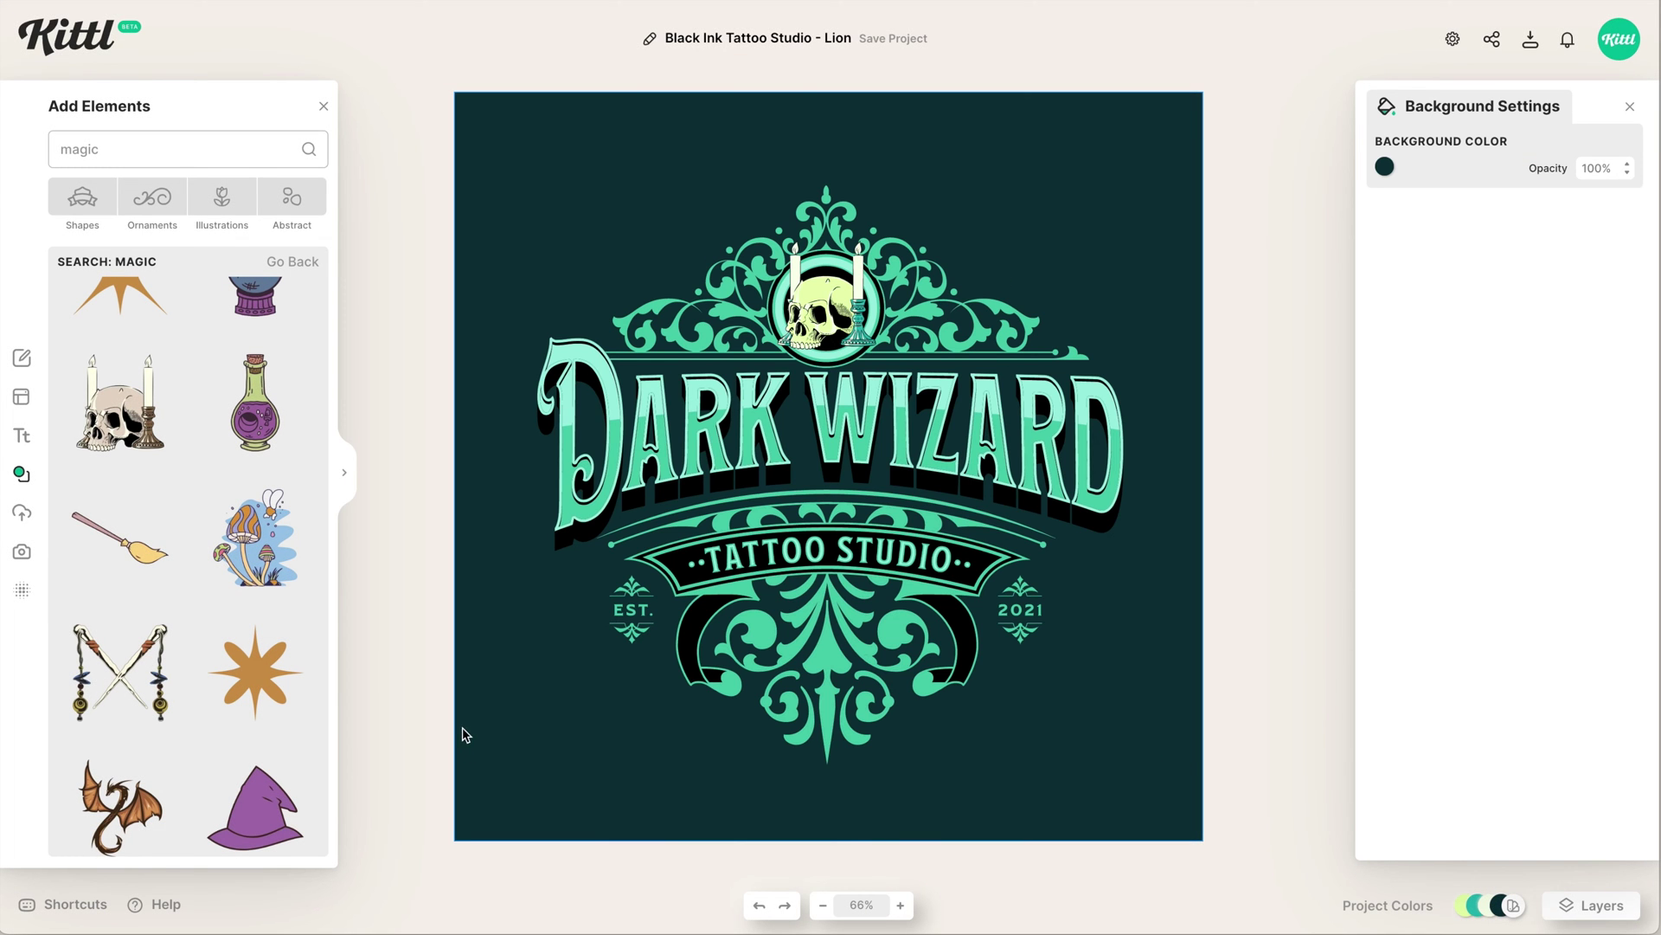
Recolour the skull's light green to mint and close the elements library.
click(817, 289)
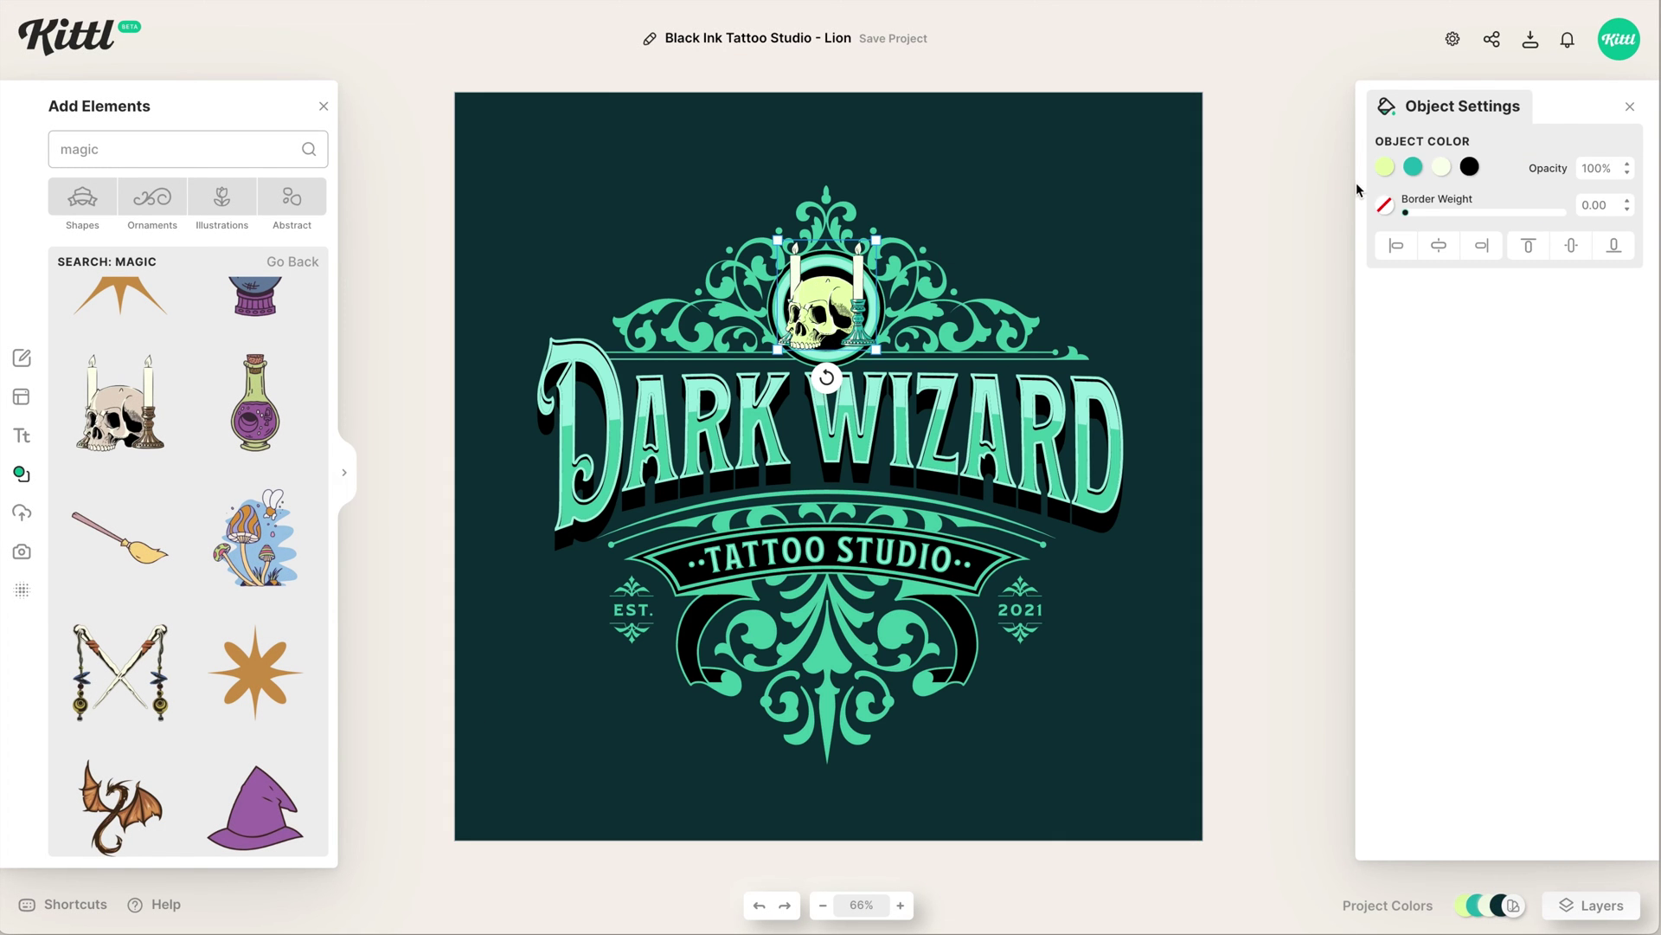
click(1385, 167)
click(1117, 524)
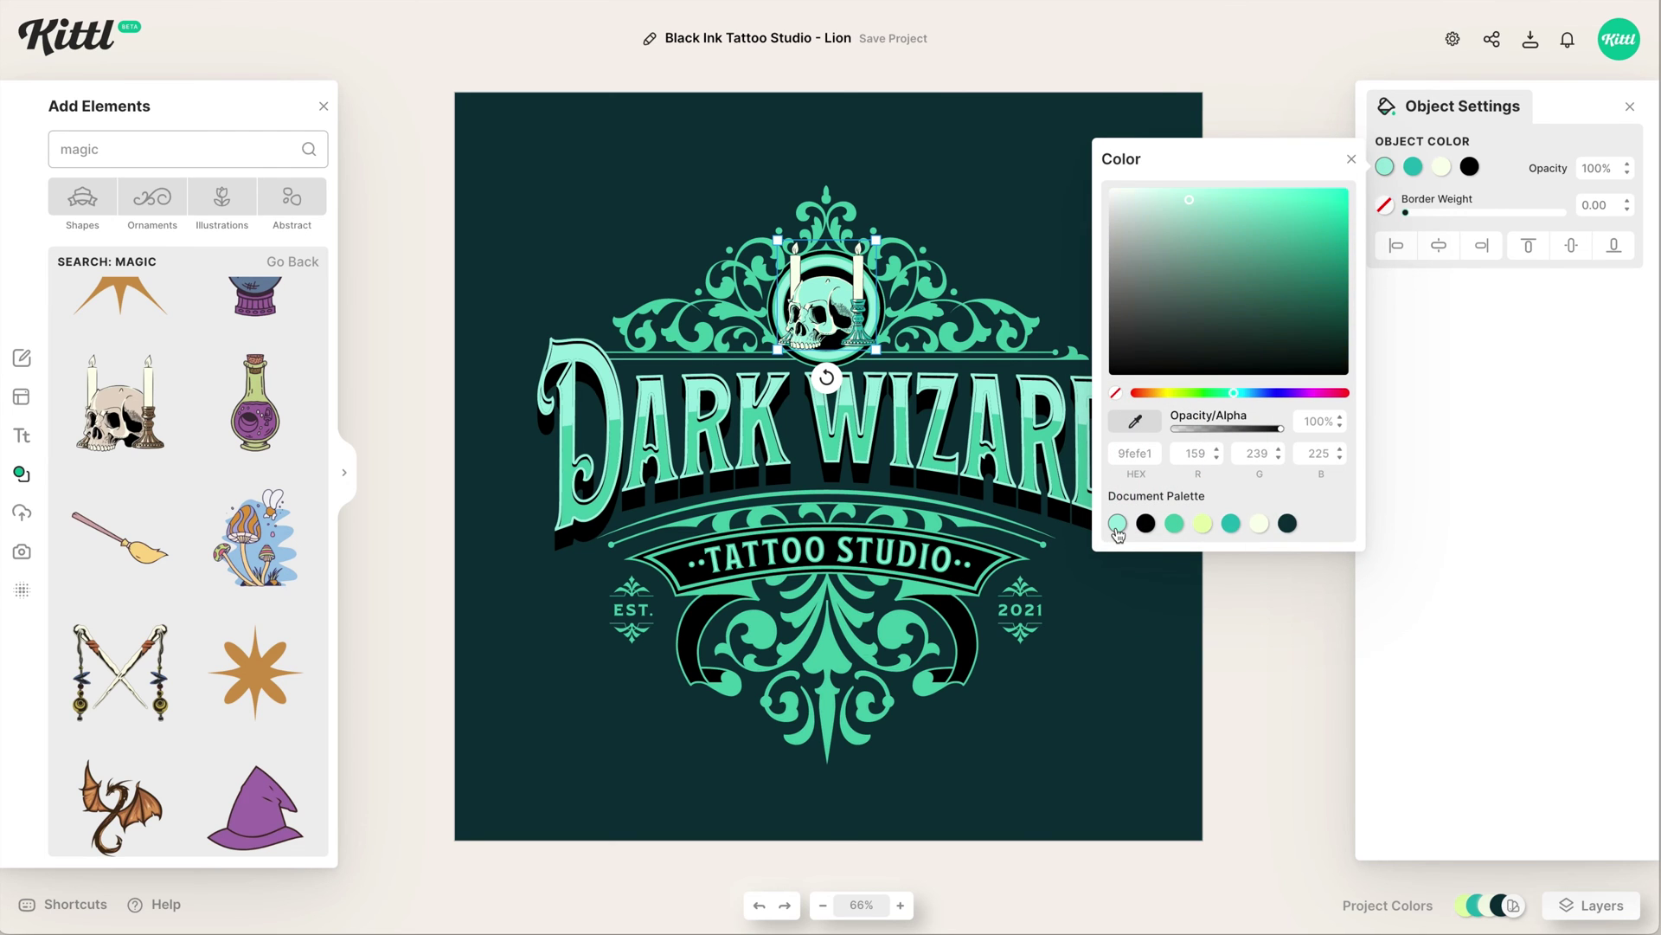
click(1144, 750)
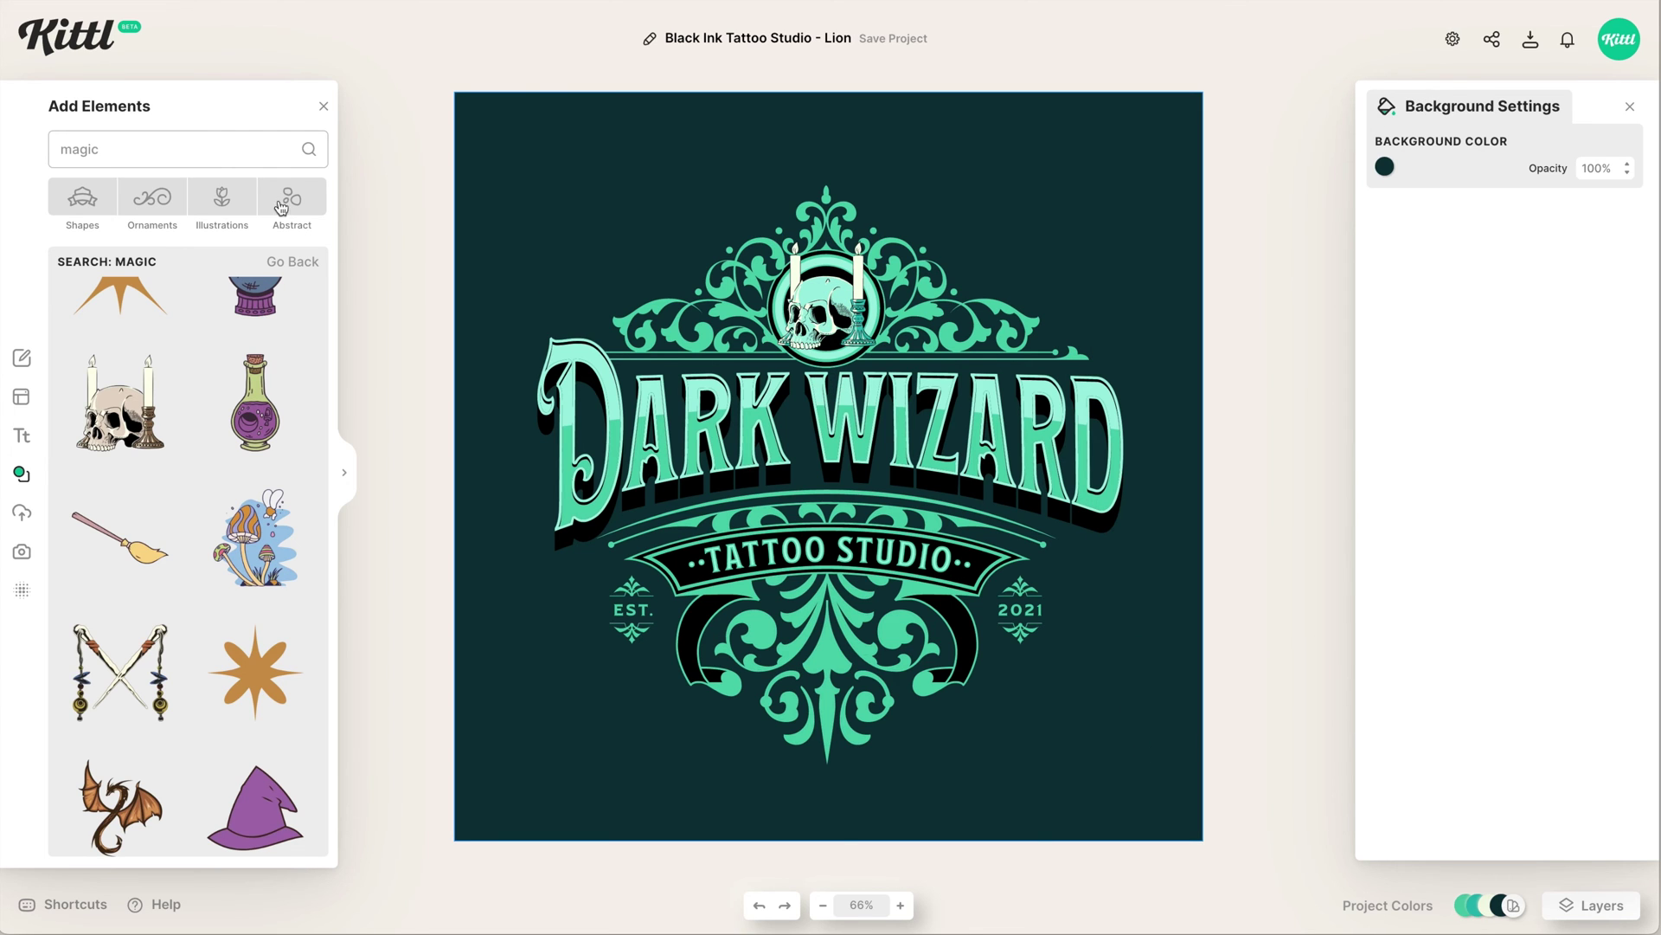
click(322, 107)
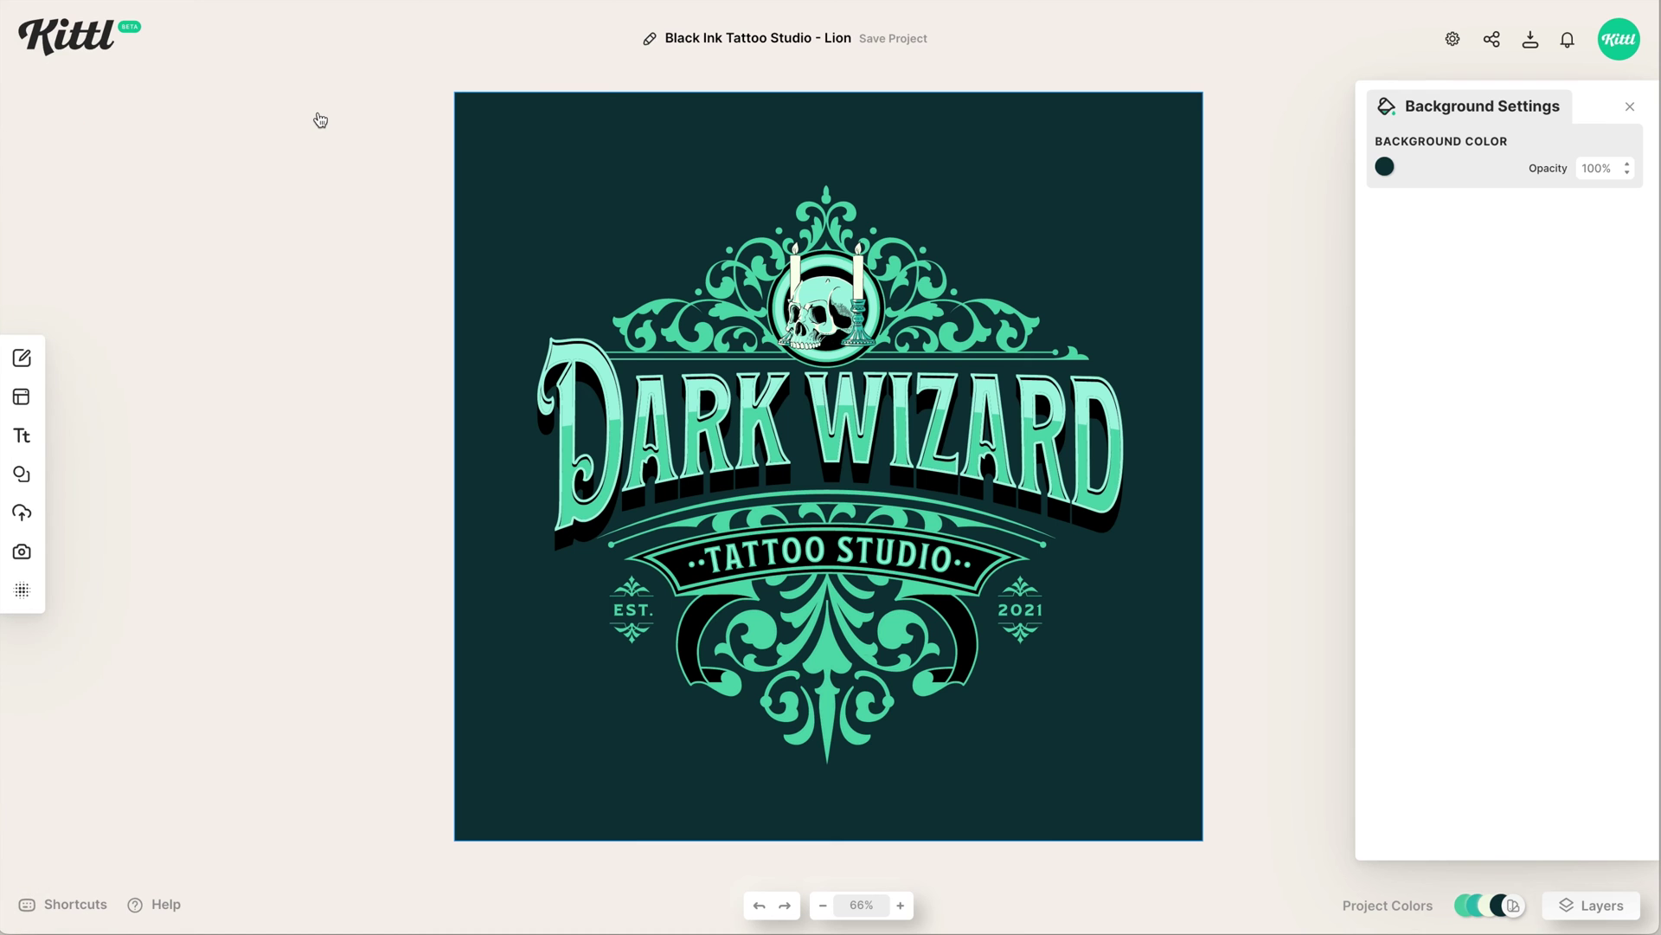
Close background settings and select the curved 'asement' word of the Basement Cafe title.
click(1629, 110)
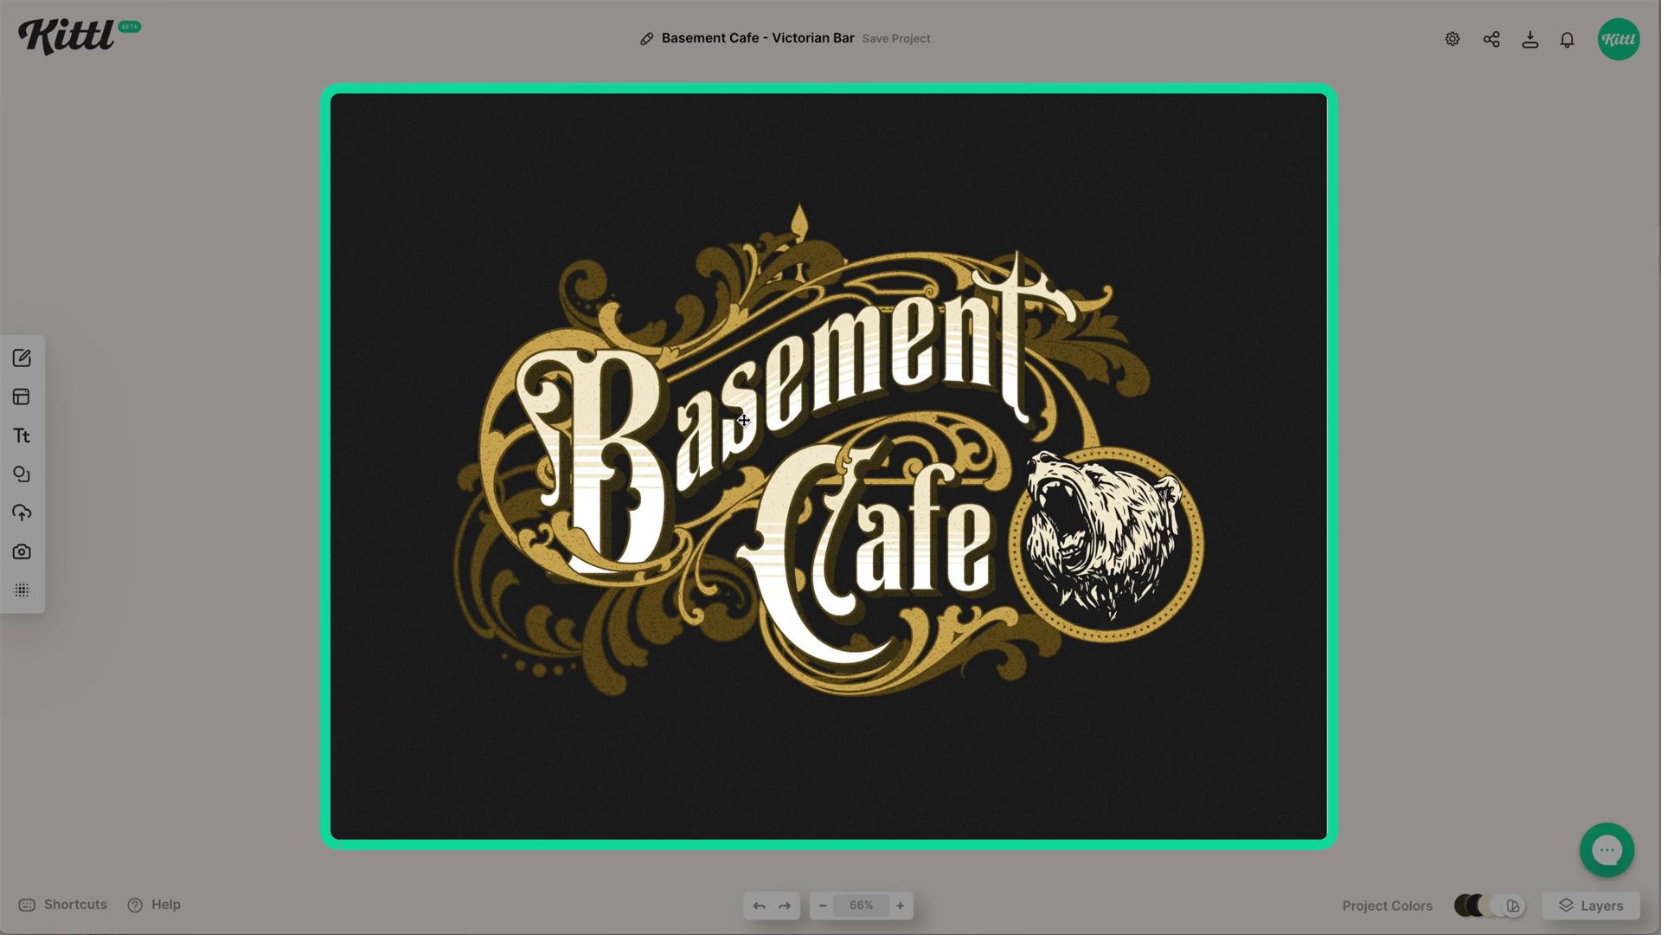
click(973, 405)
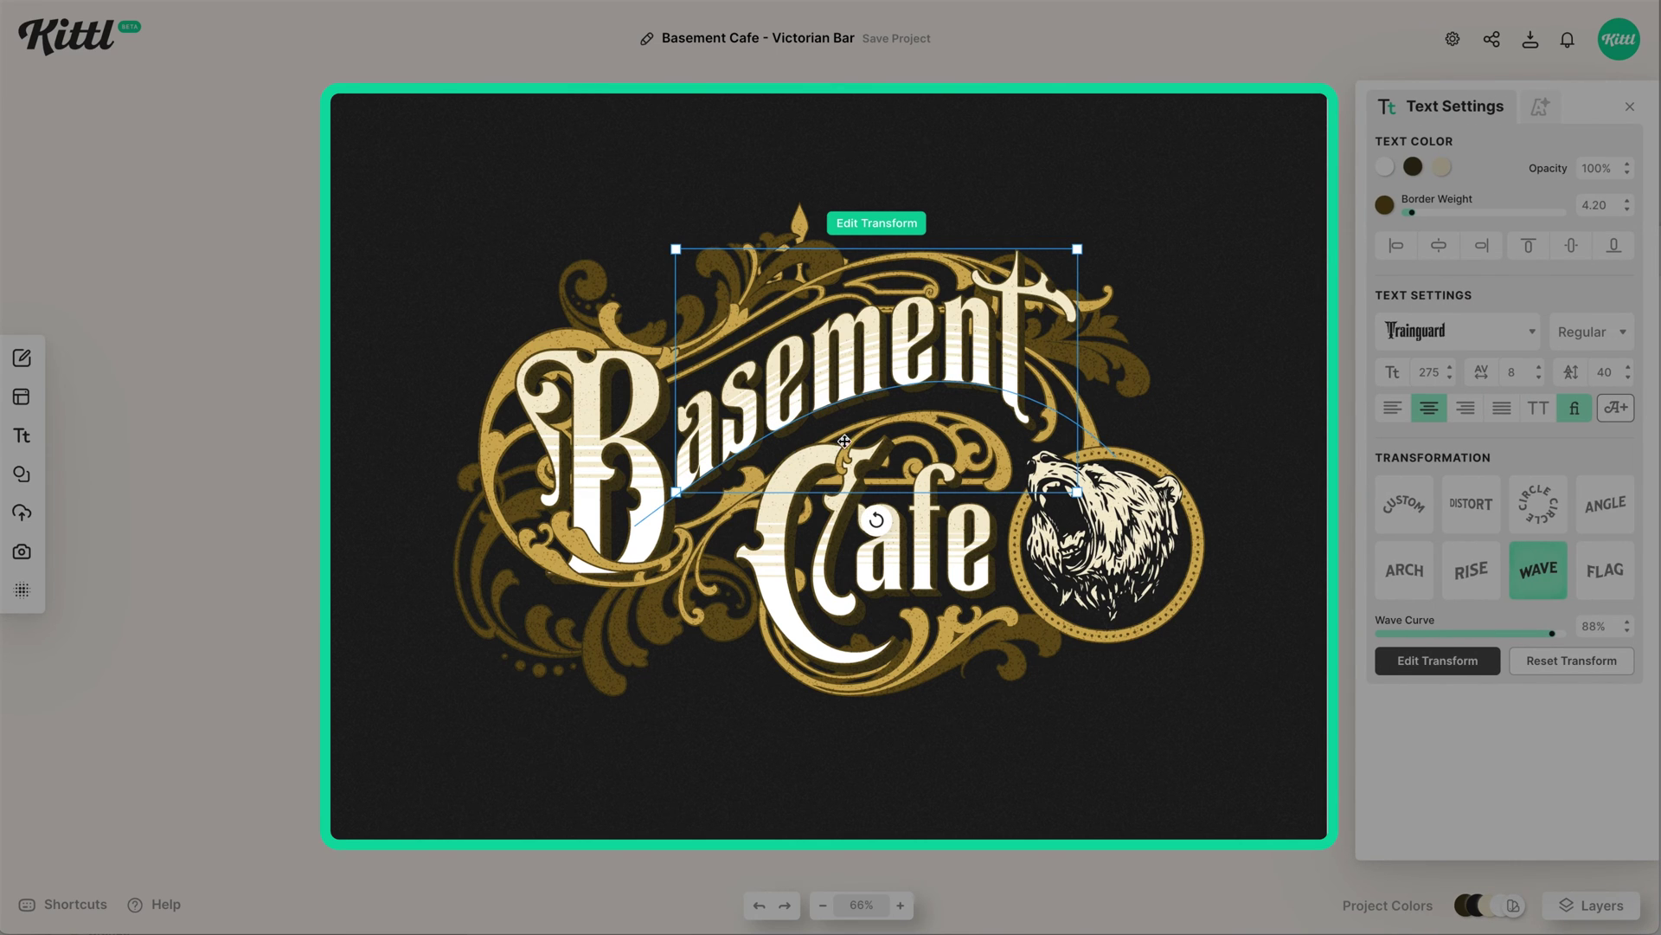
Retype the large initial B as G and the curved 'asement' word as 'rizzly'.
click(780, 606)
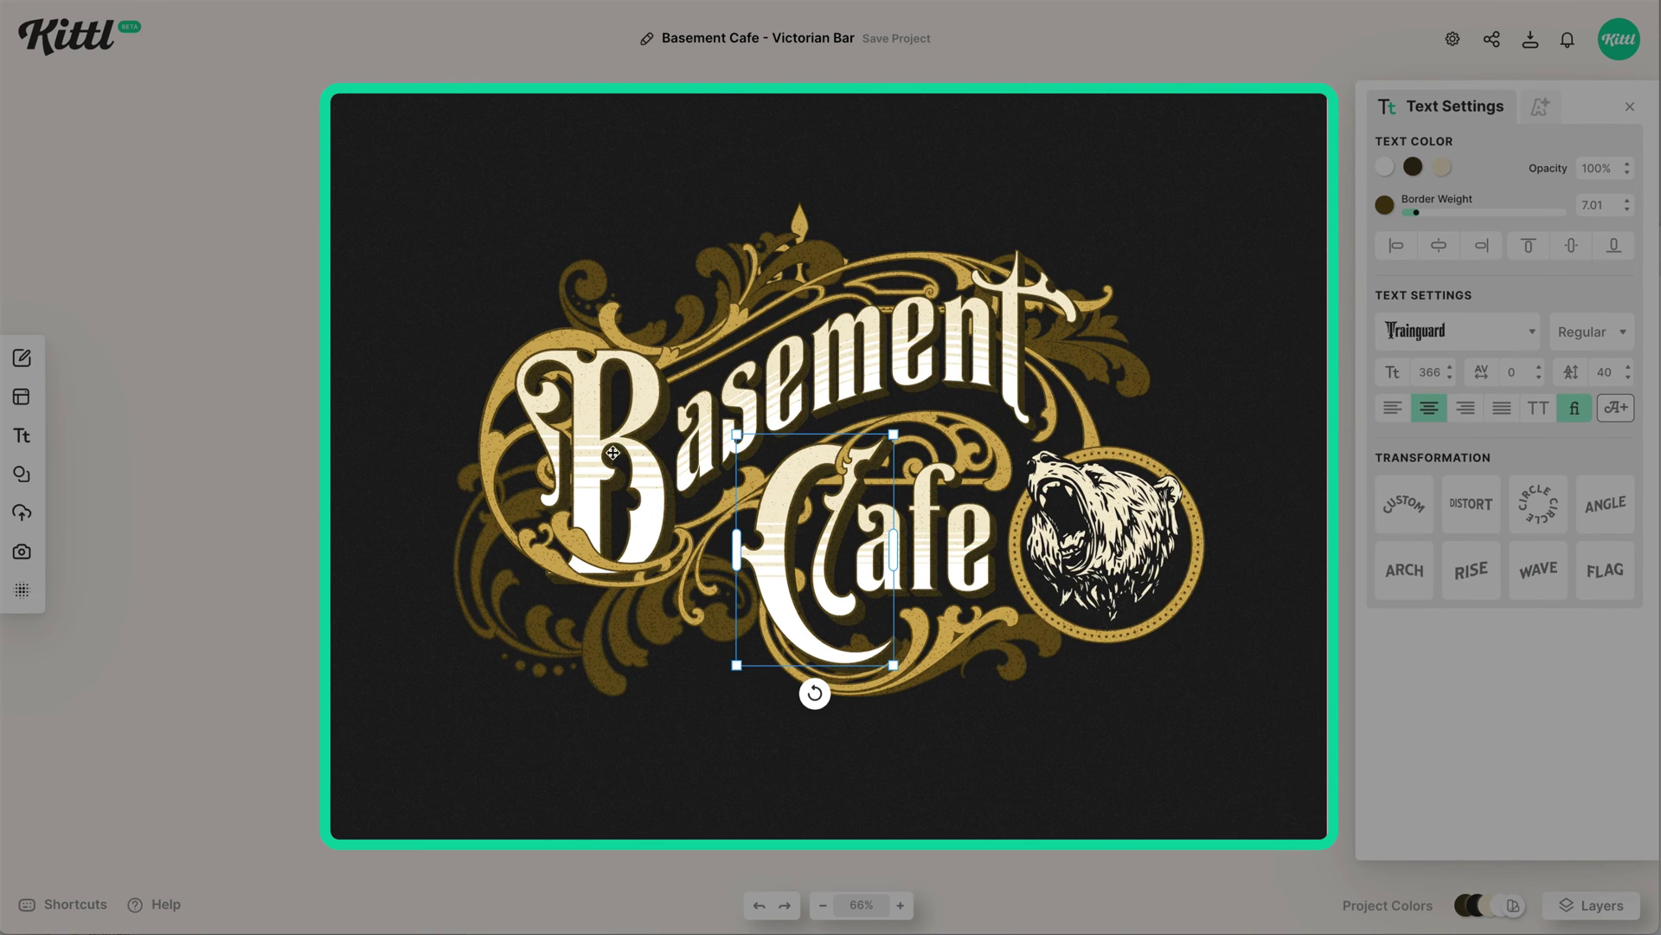
click(635, 457)
double_click(637, 465)
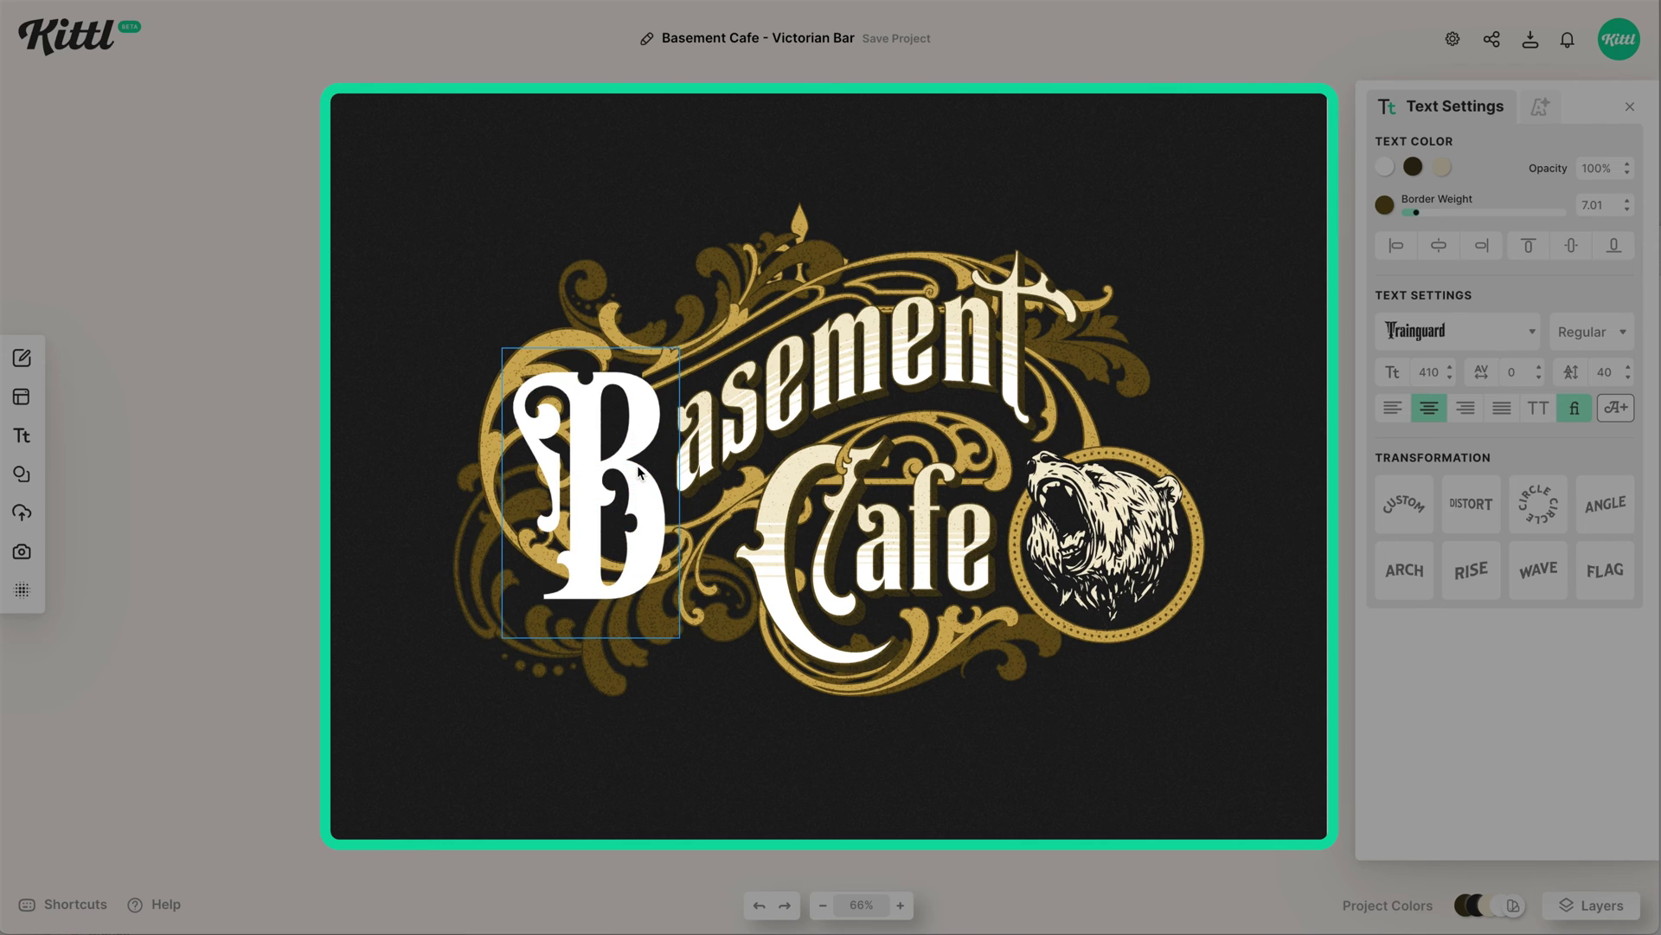
key(ctrl+a)
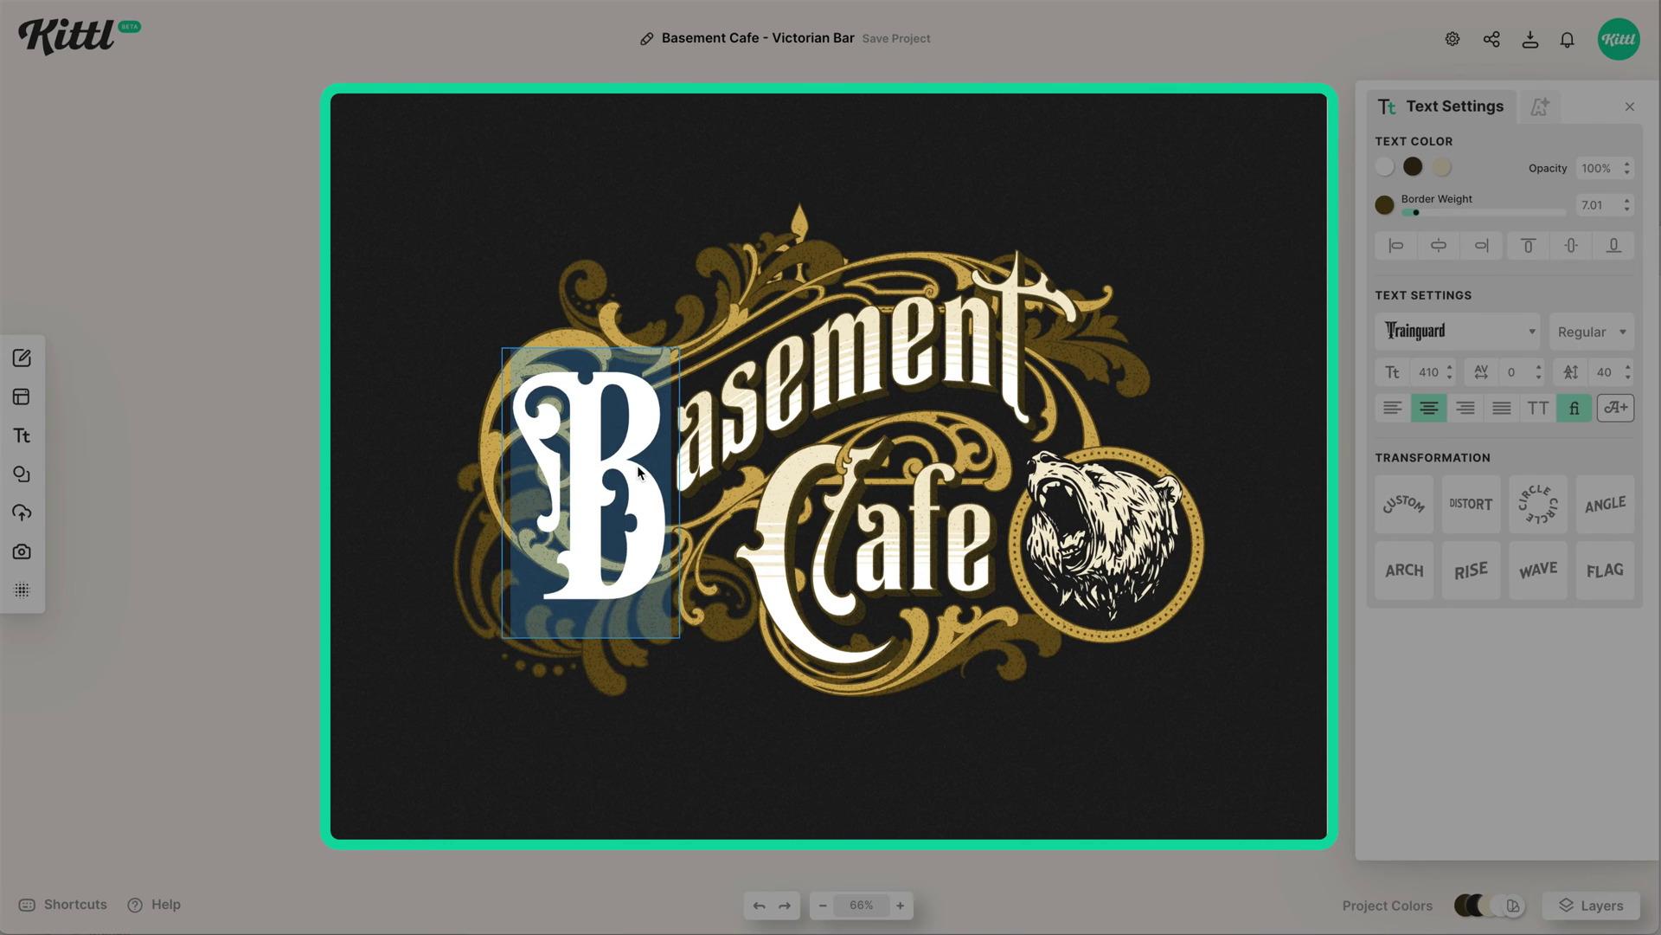
text(G)
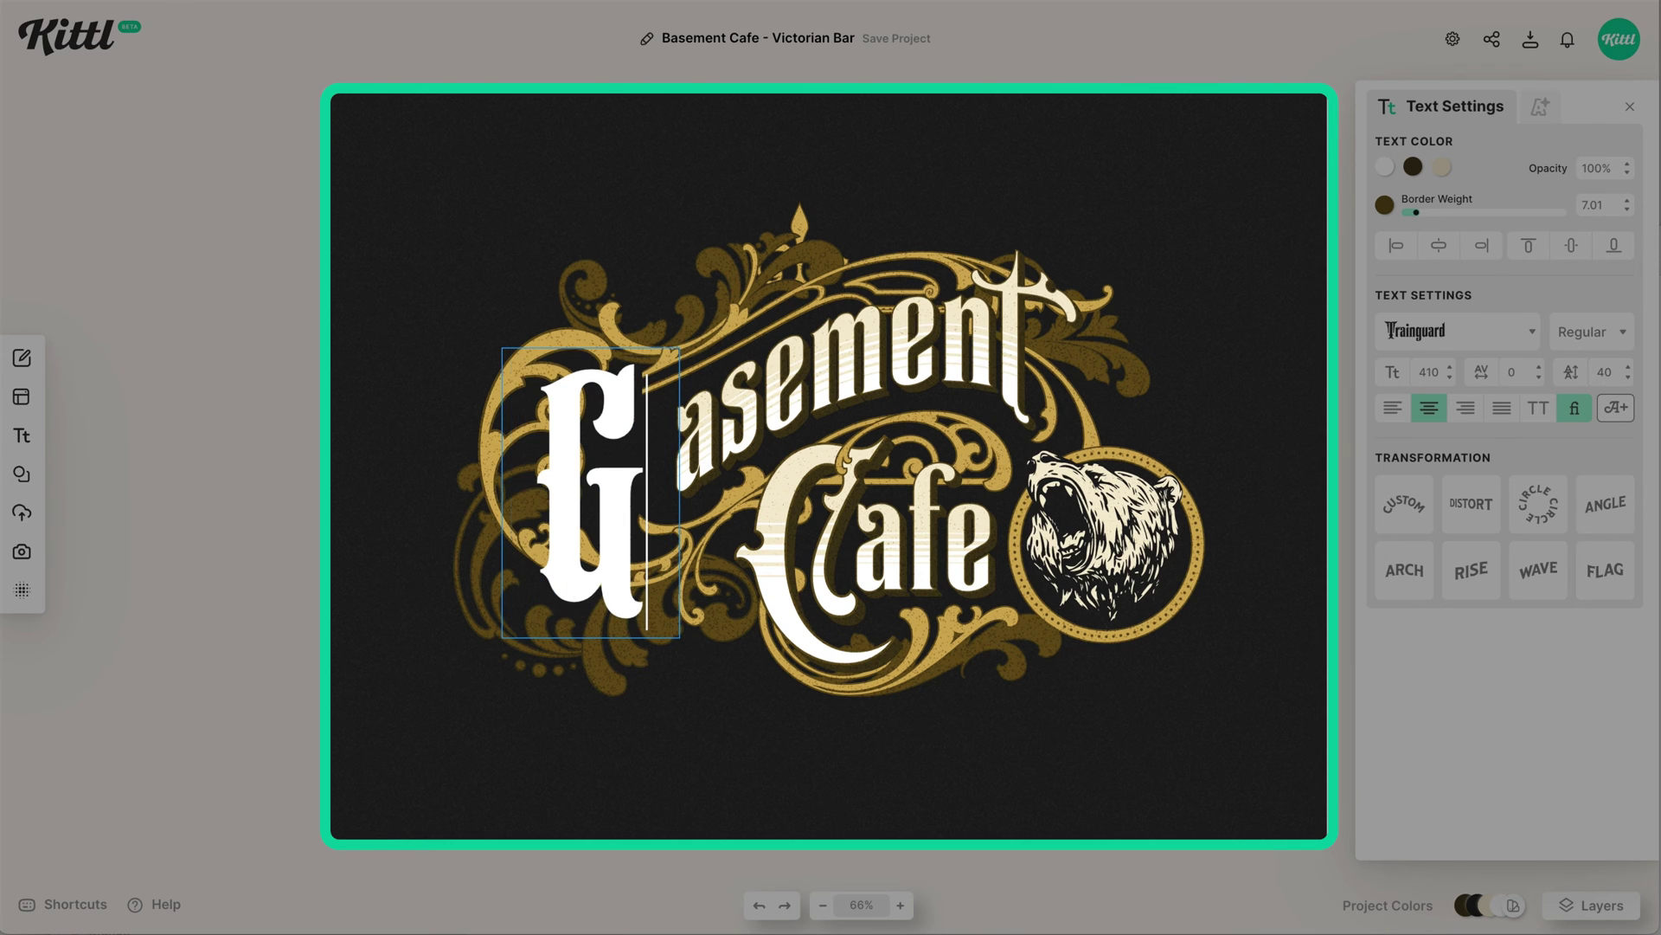
key(Escape)
click(839, 376)
double_click(854, 375)
text(r)
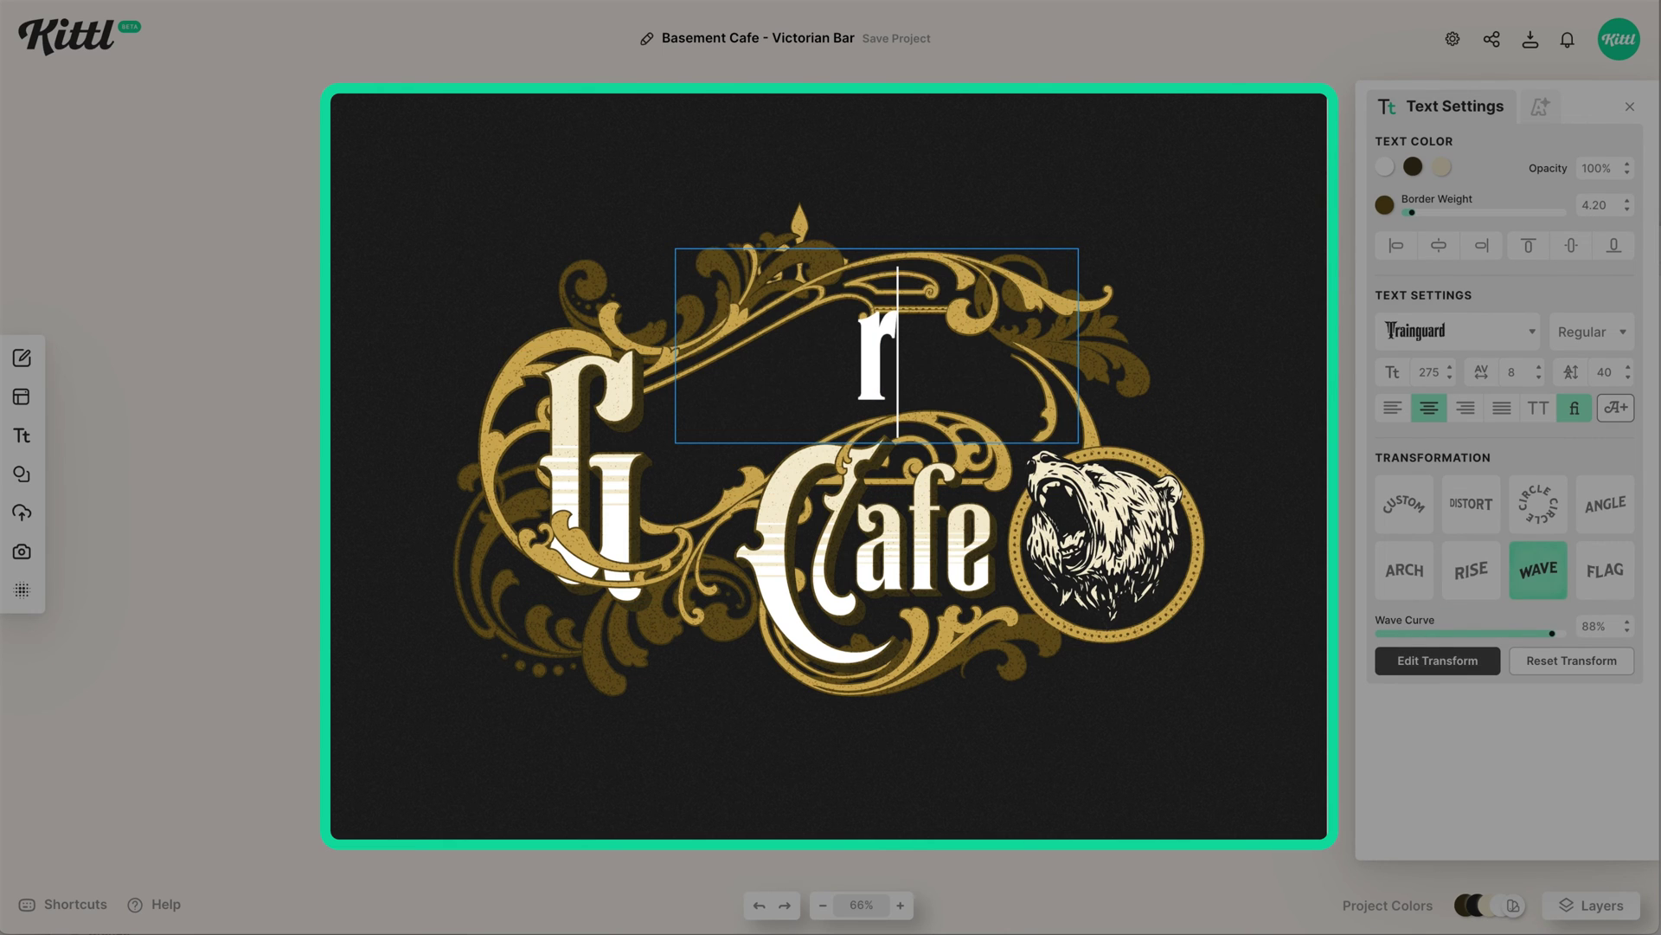
text(izzly)
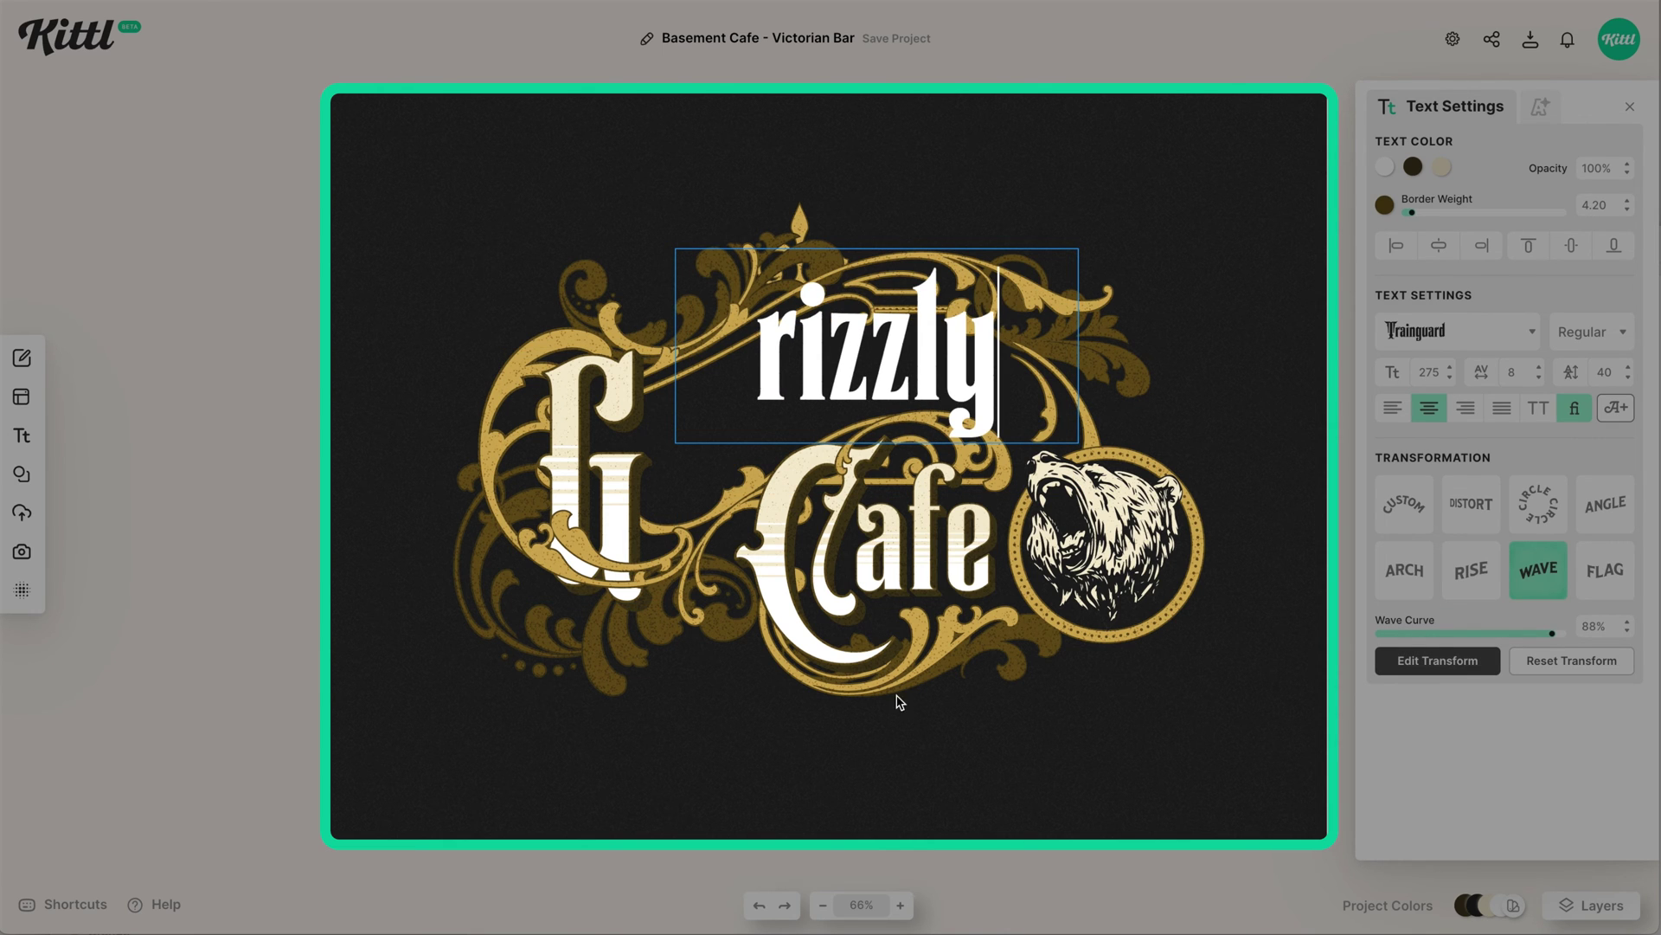
key(Escape)
Change the C to B and 'afe' to 'ears', then drag 'ears' lower toward the bear emblem.
click(811, 590)
click(828, 562)
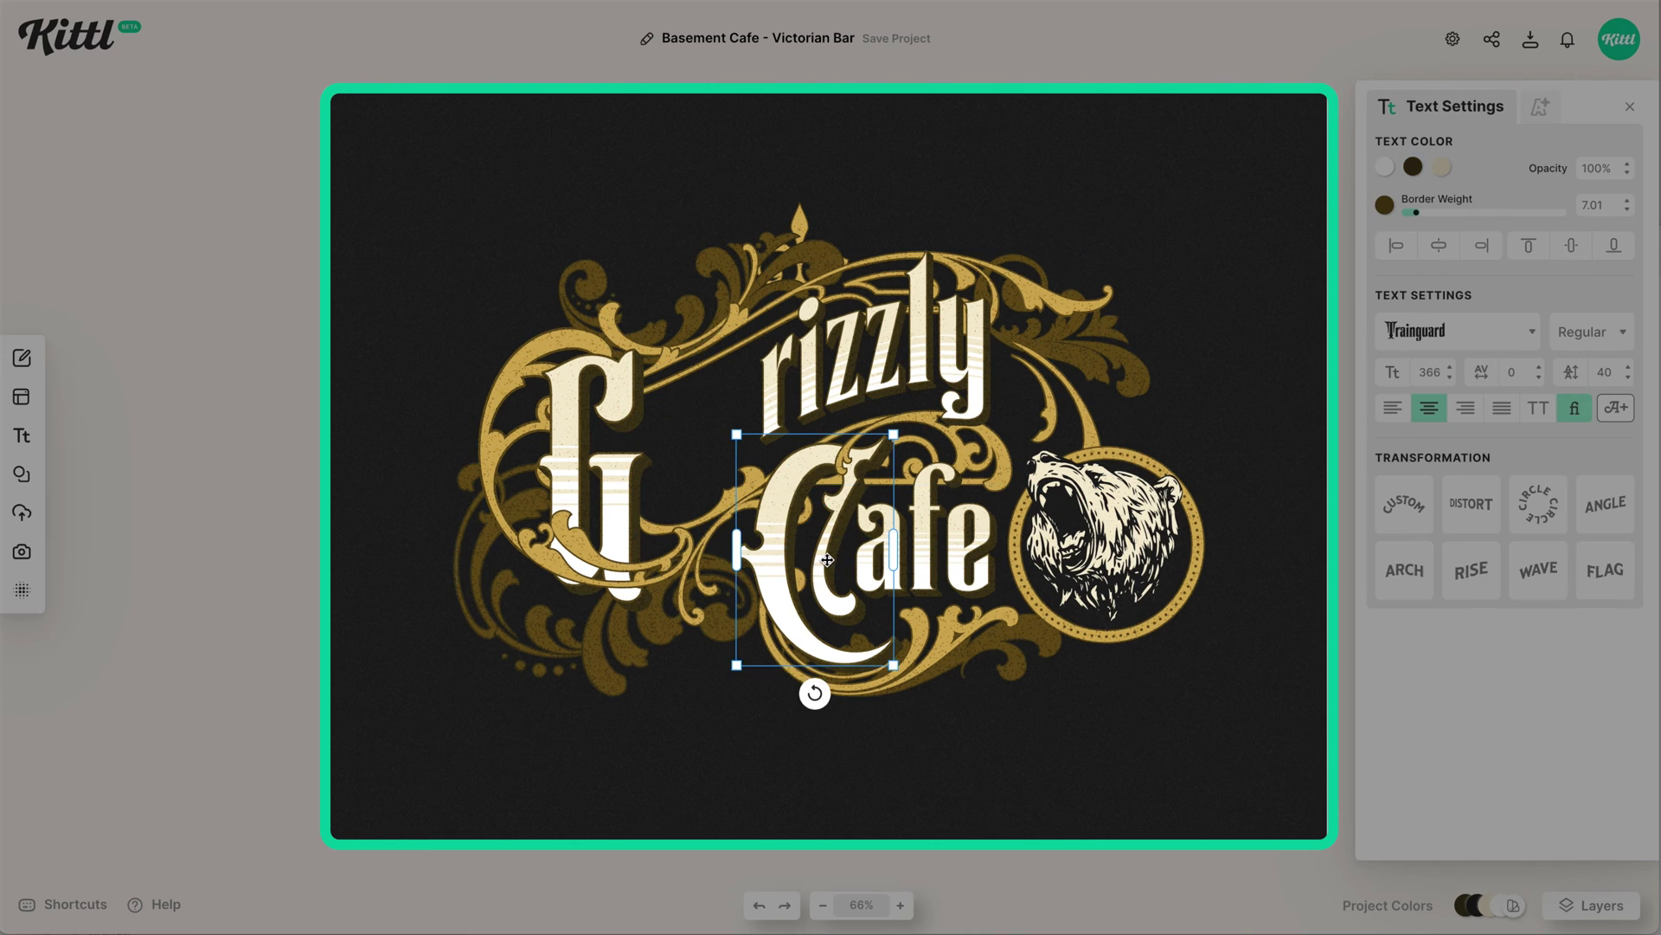
double_click(828, 563)
text(B)
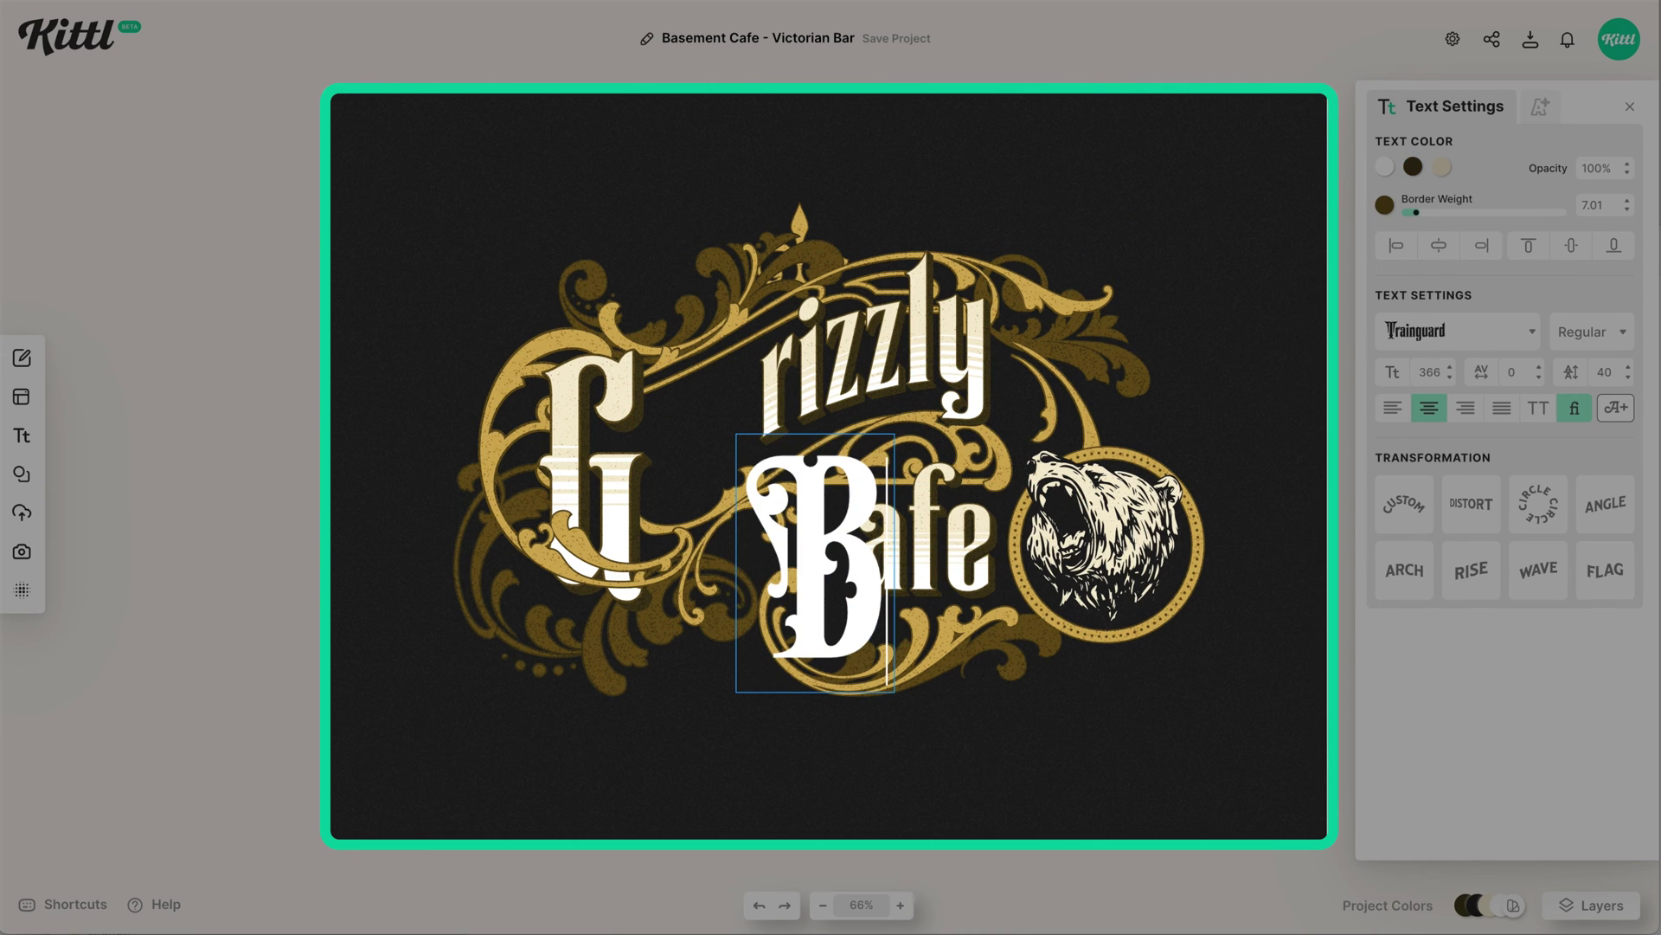
key(Escape)
click(969, 574)
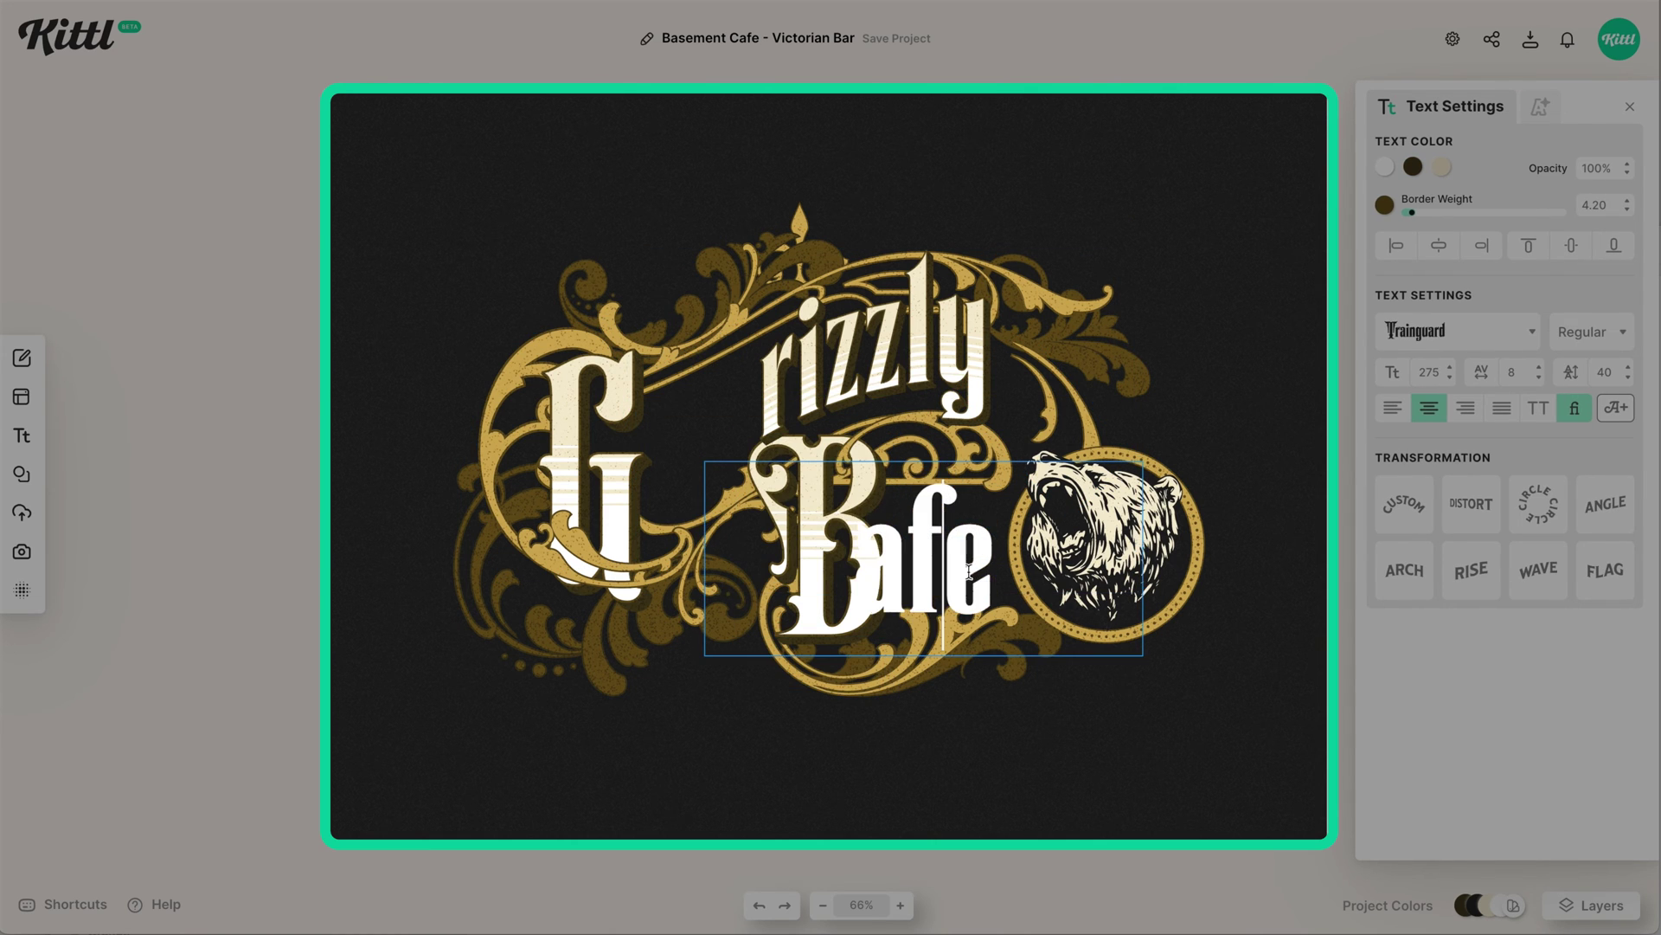
double_click(970, 574)
text(ears)
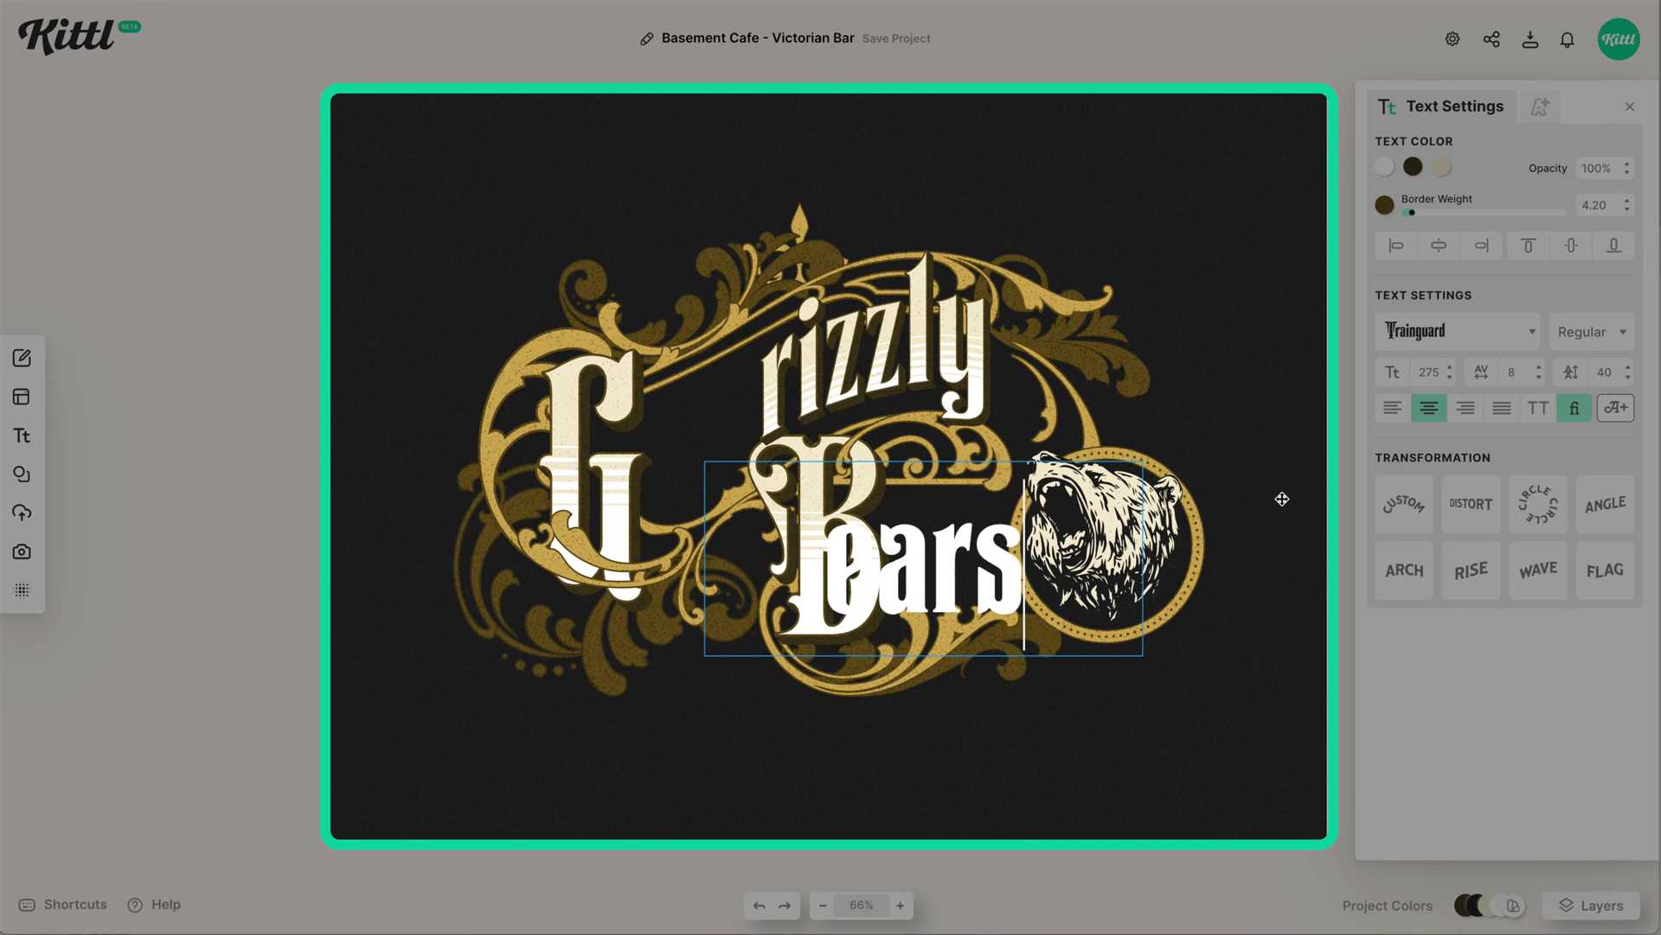
key(Escape)
drag(977, 520, 1007, 554)
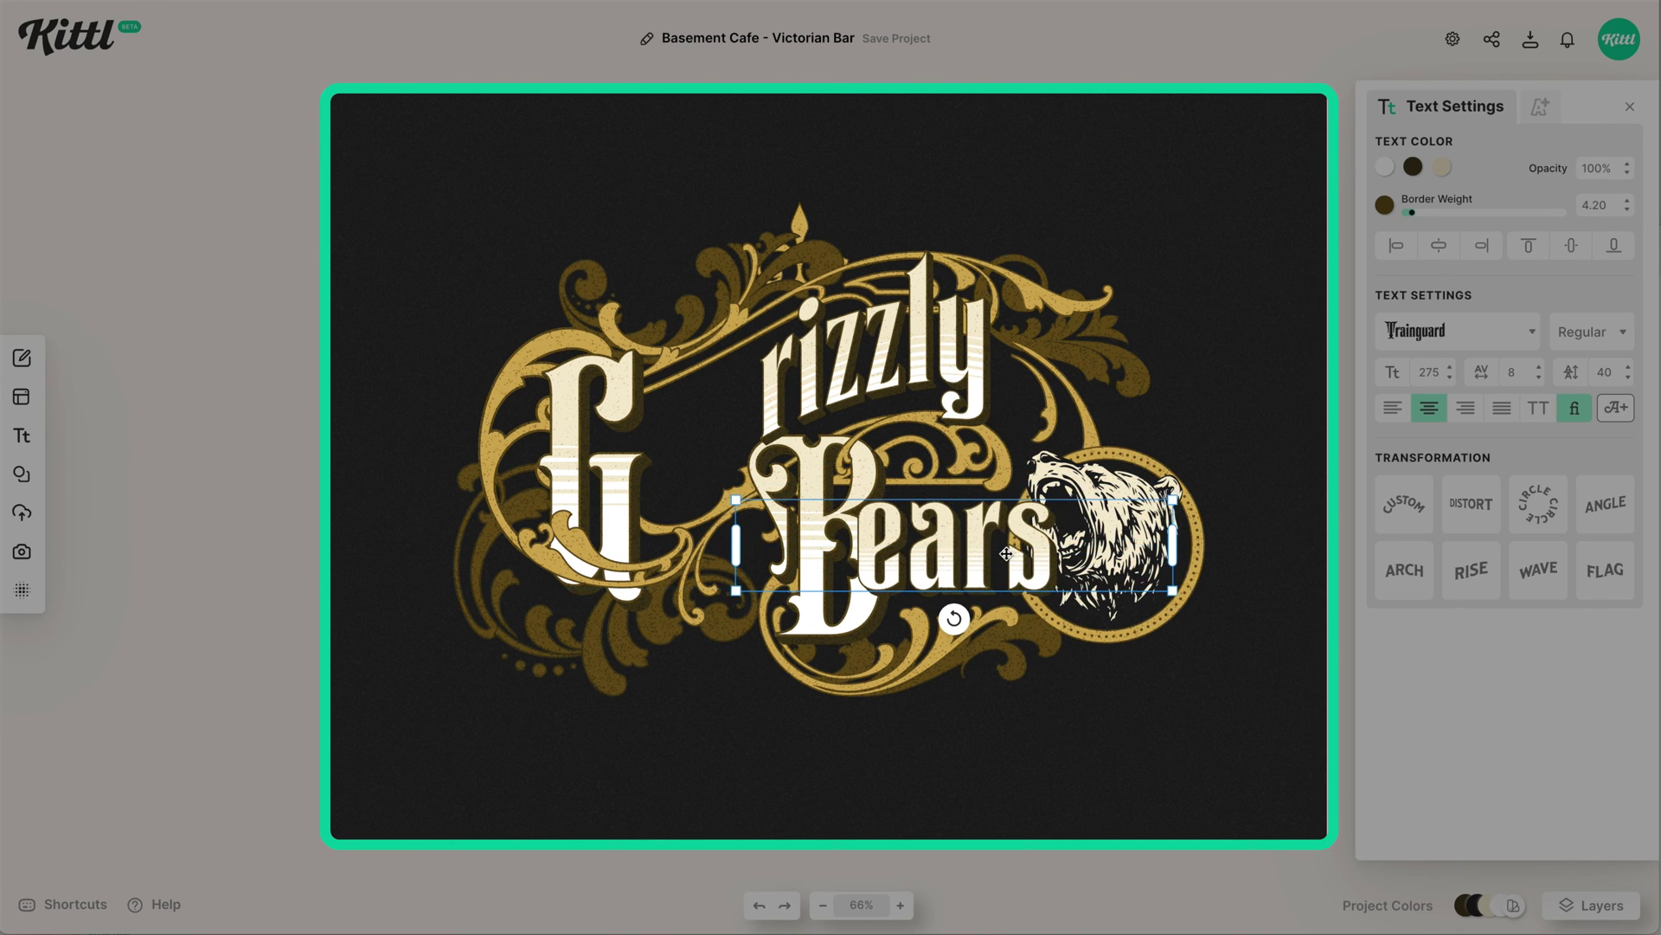
Try letter spacing 18 on 'rizzly' and undo it, then select 'rizzly' together with 'Bears'.
click(828, 375)
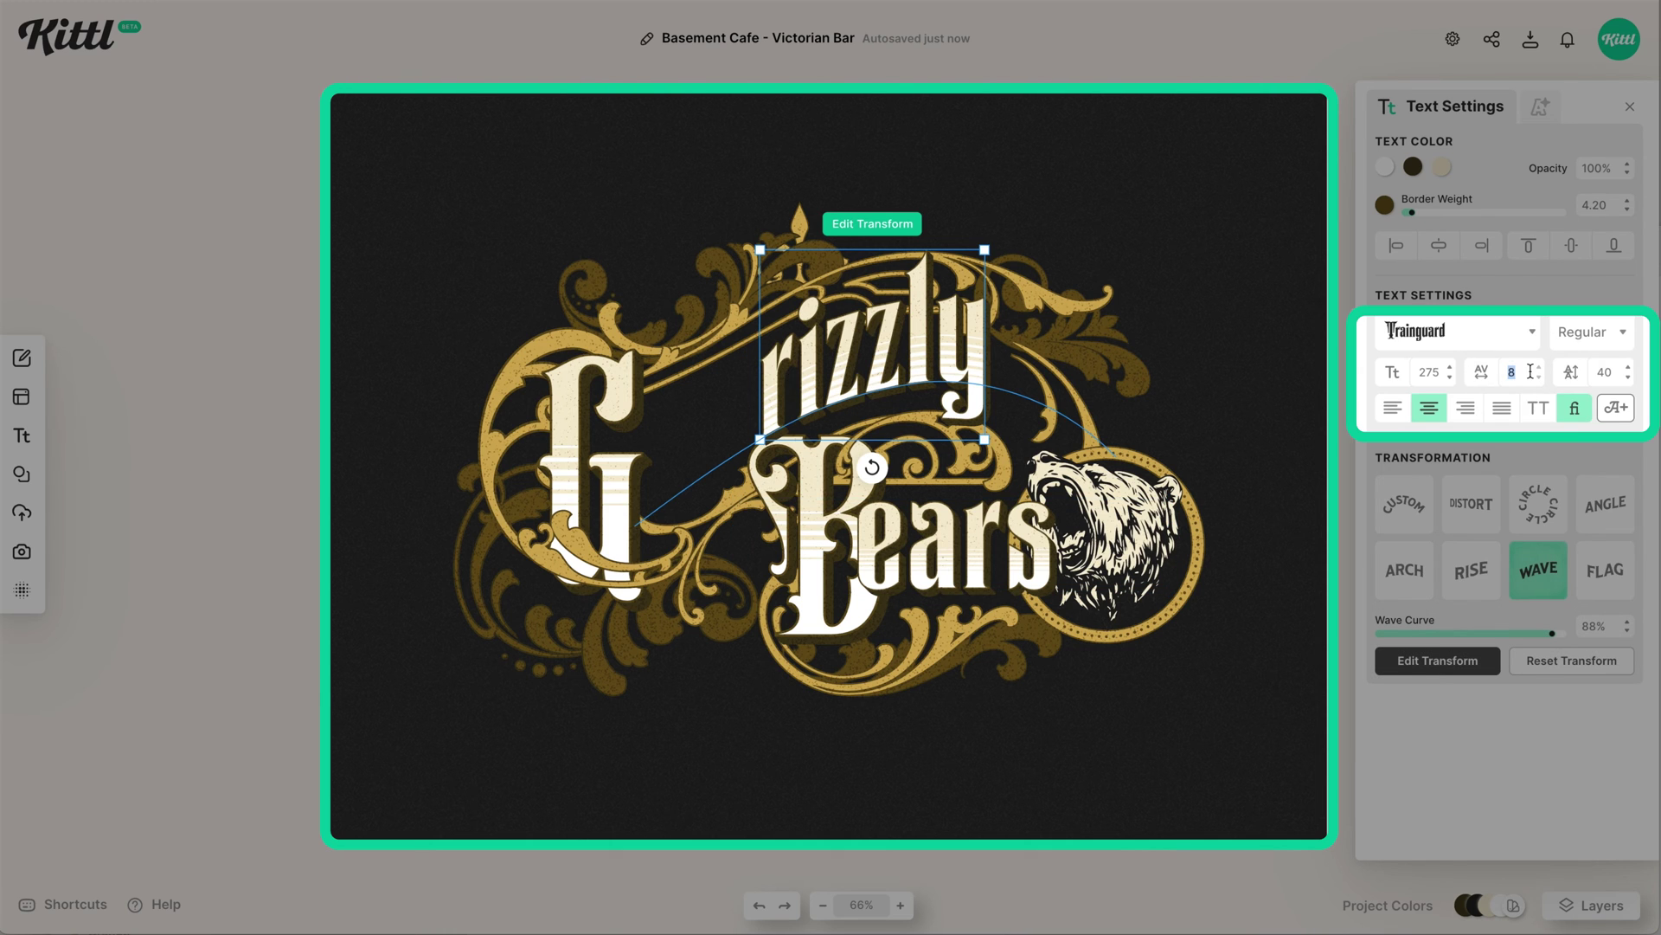
text(18)
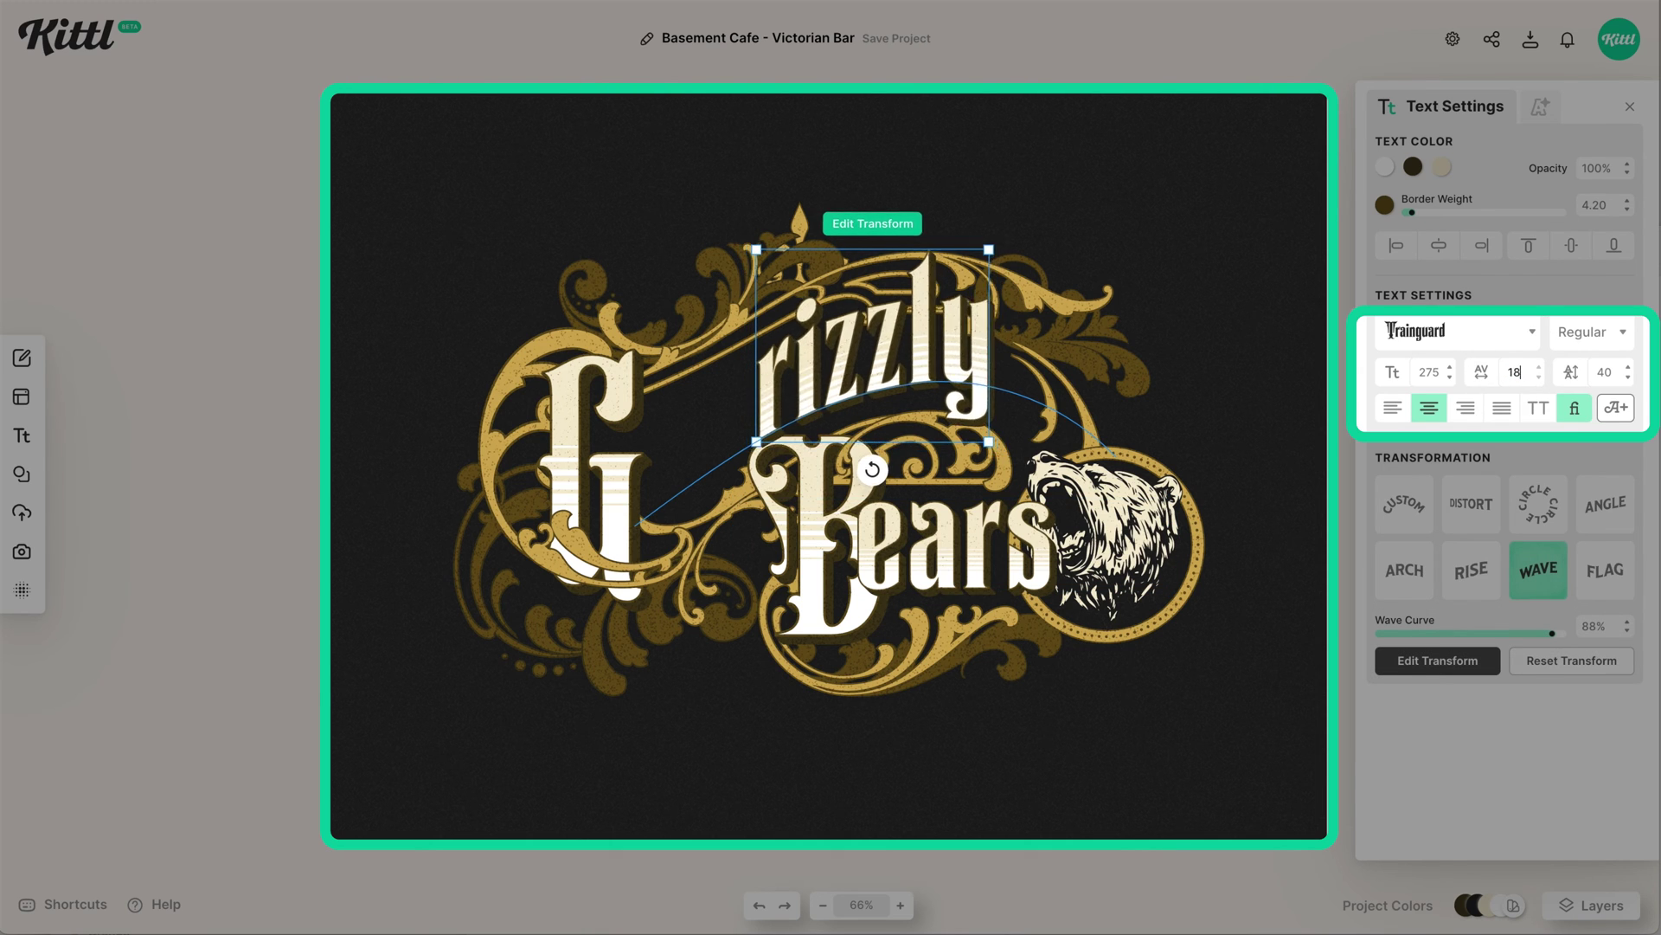
key(ctrl+z)
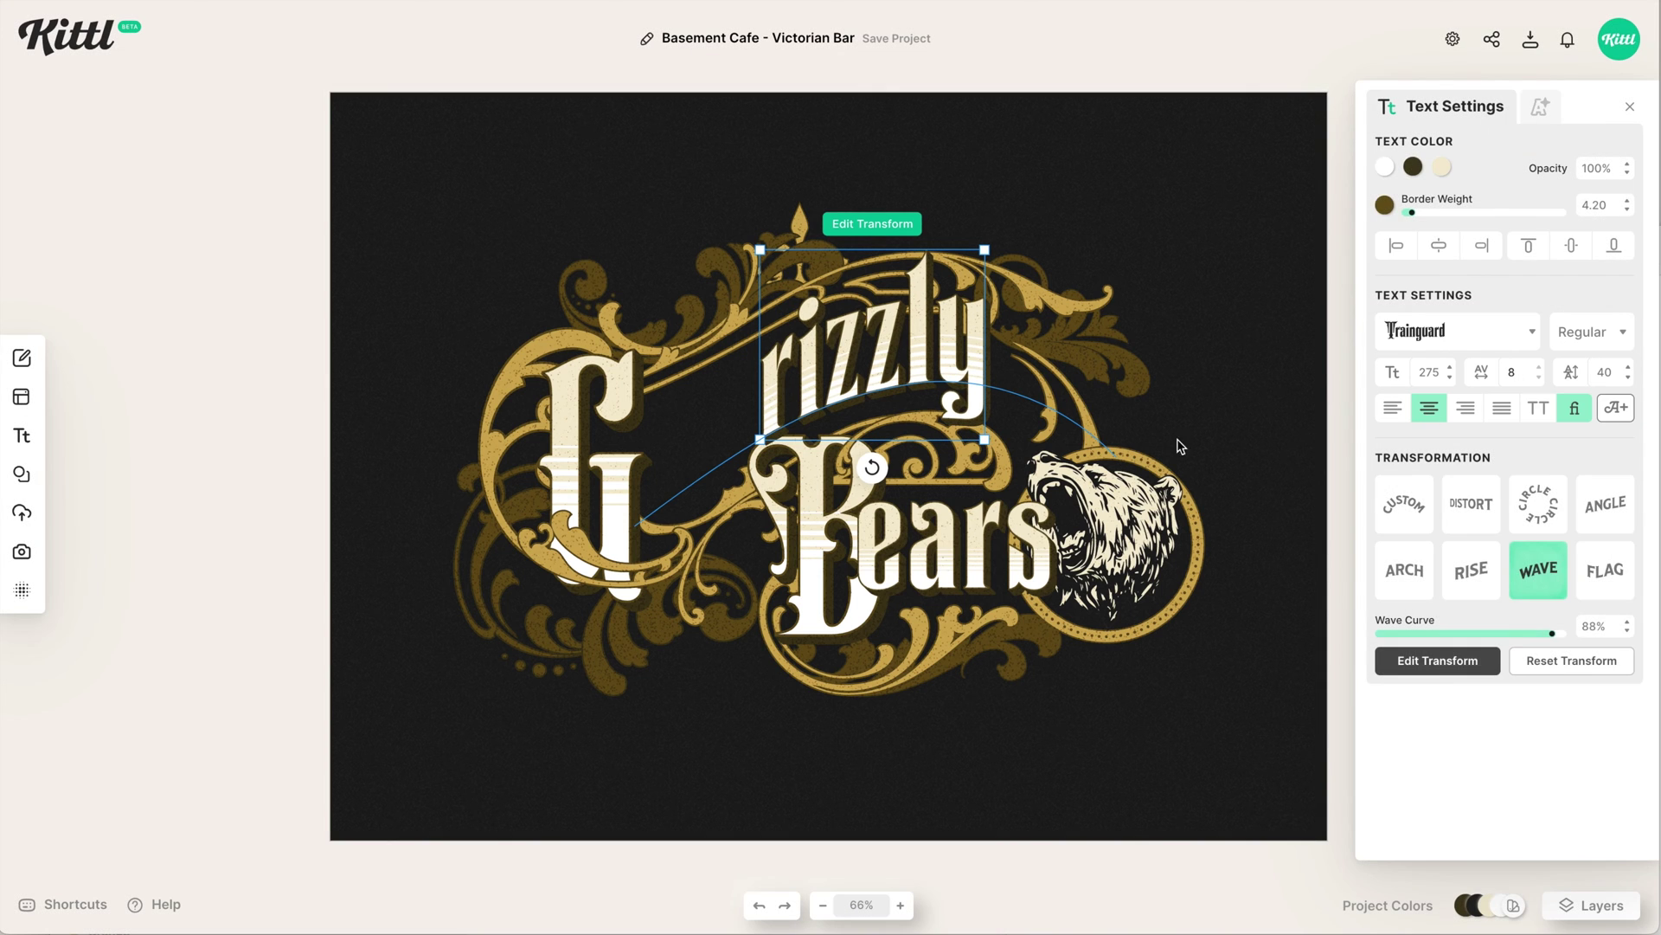
click(1228, 430)
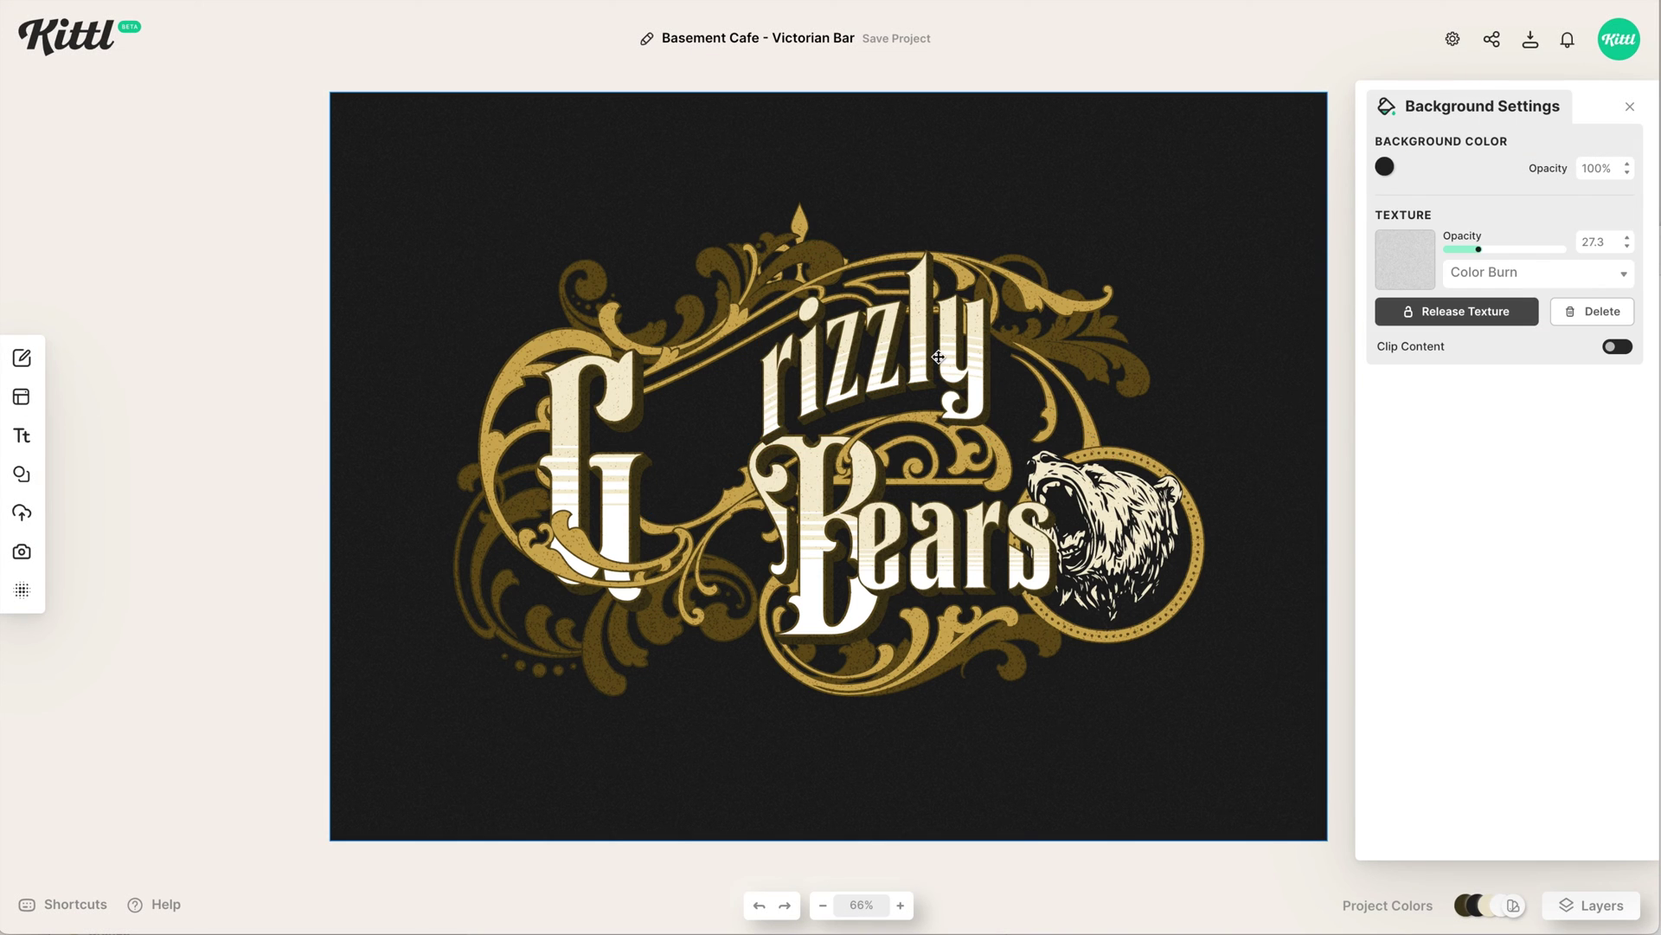
click(895, 363)
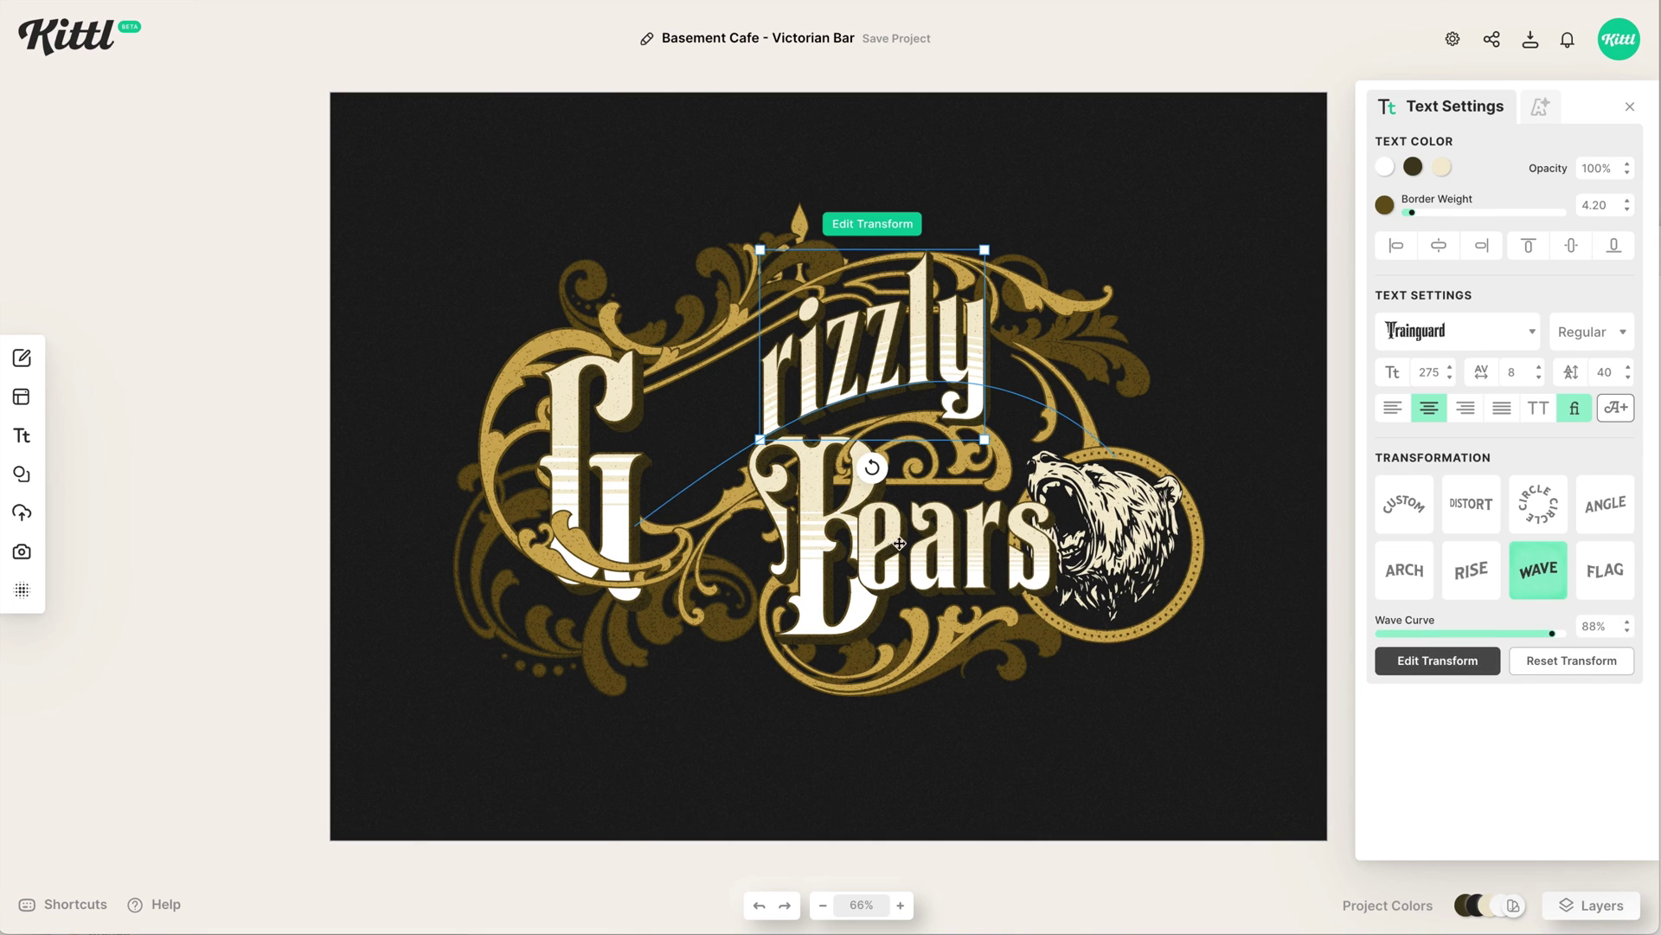
shift+click(938, 569)
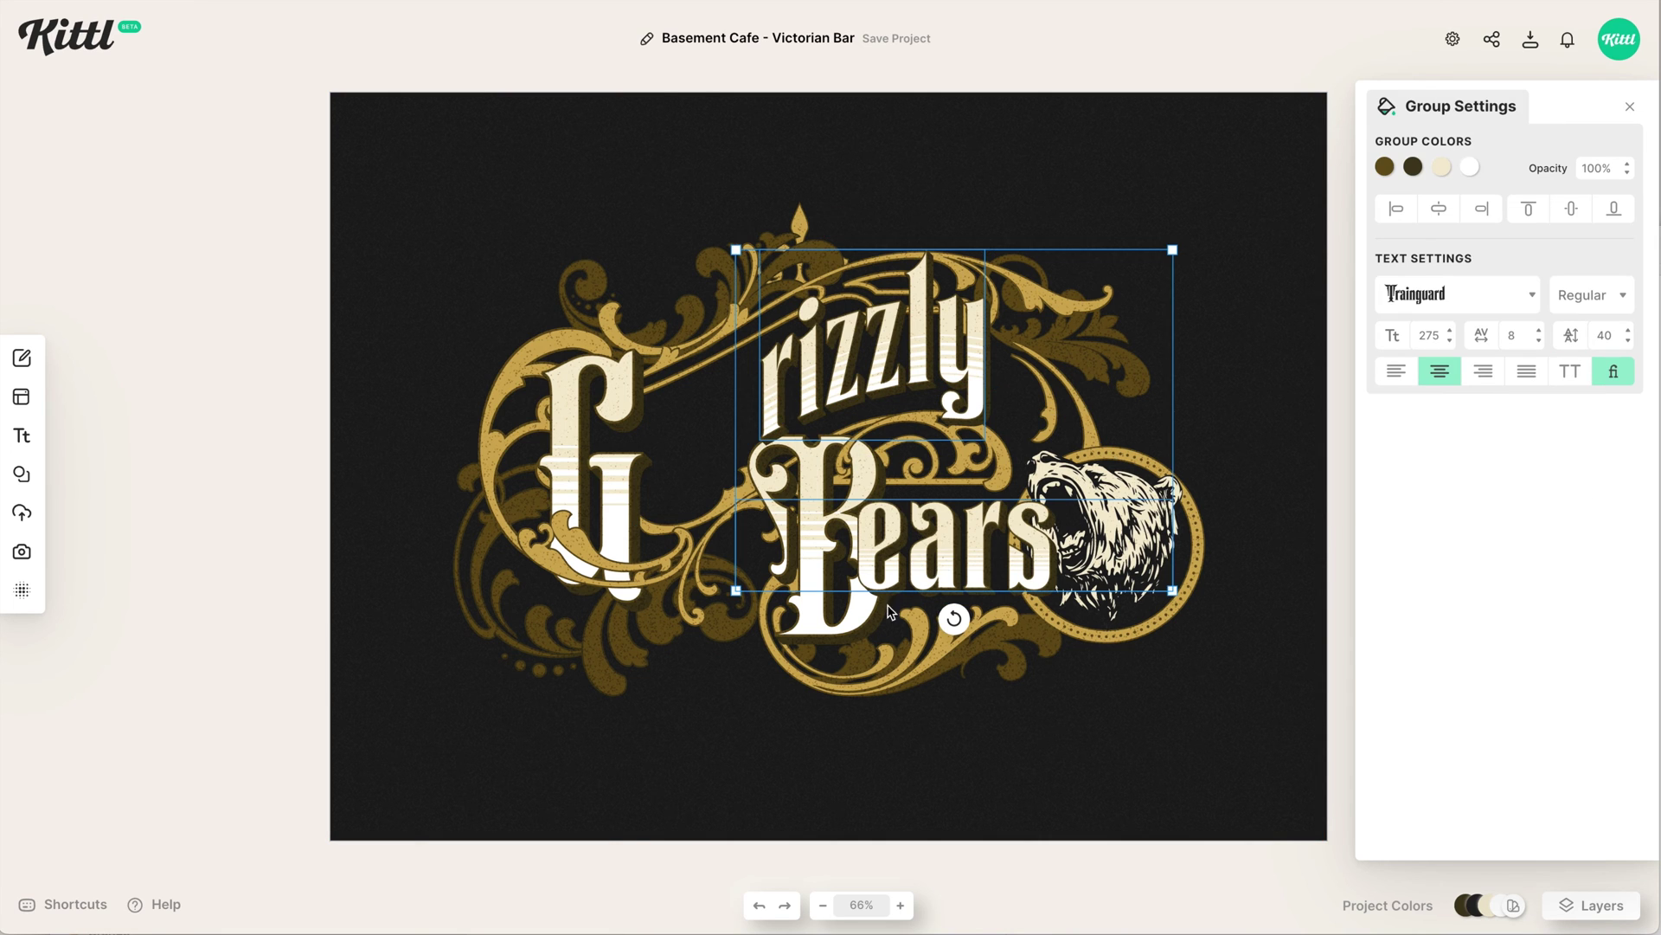
Add the large G to the selection and set G, rizzly and Bears in Signmaster Pro.
shift+click(582, 453)
click(1458, 294)
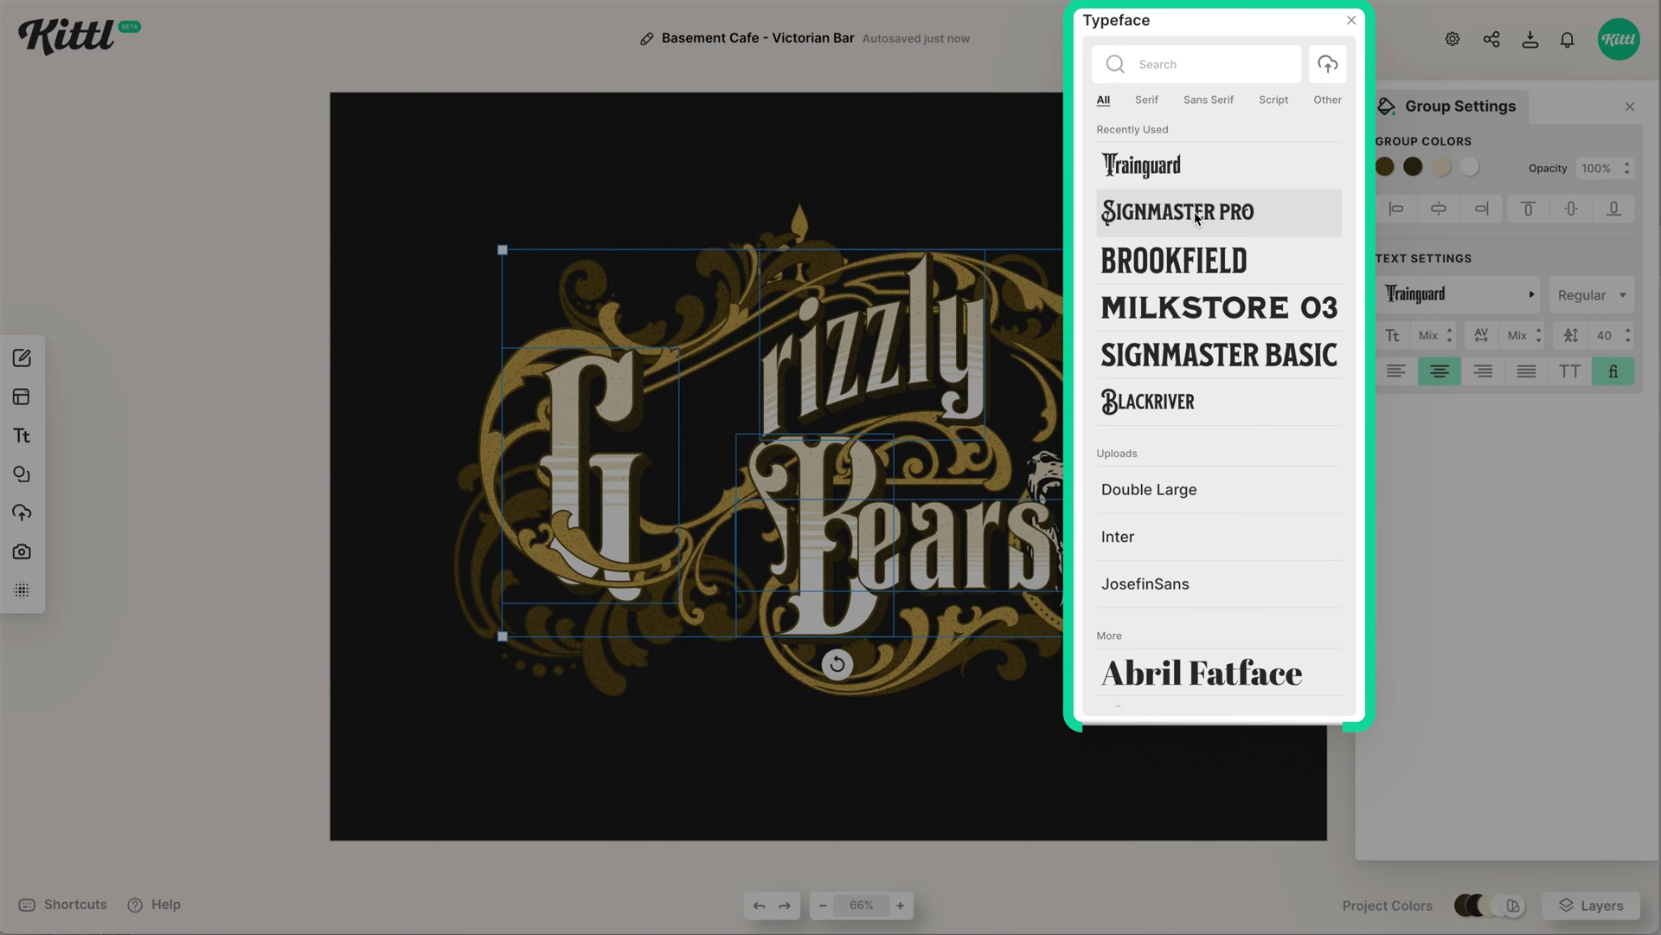
click(1187, 212)
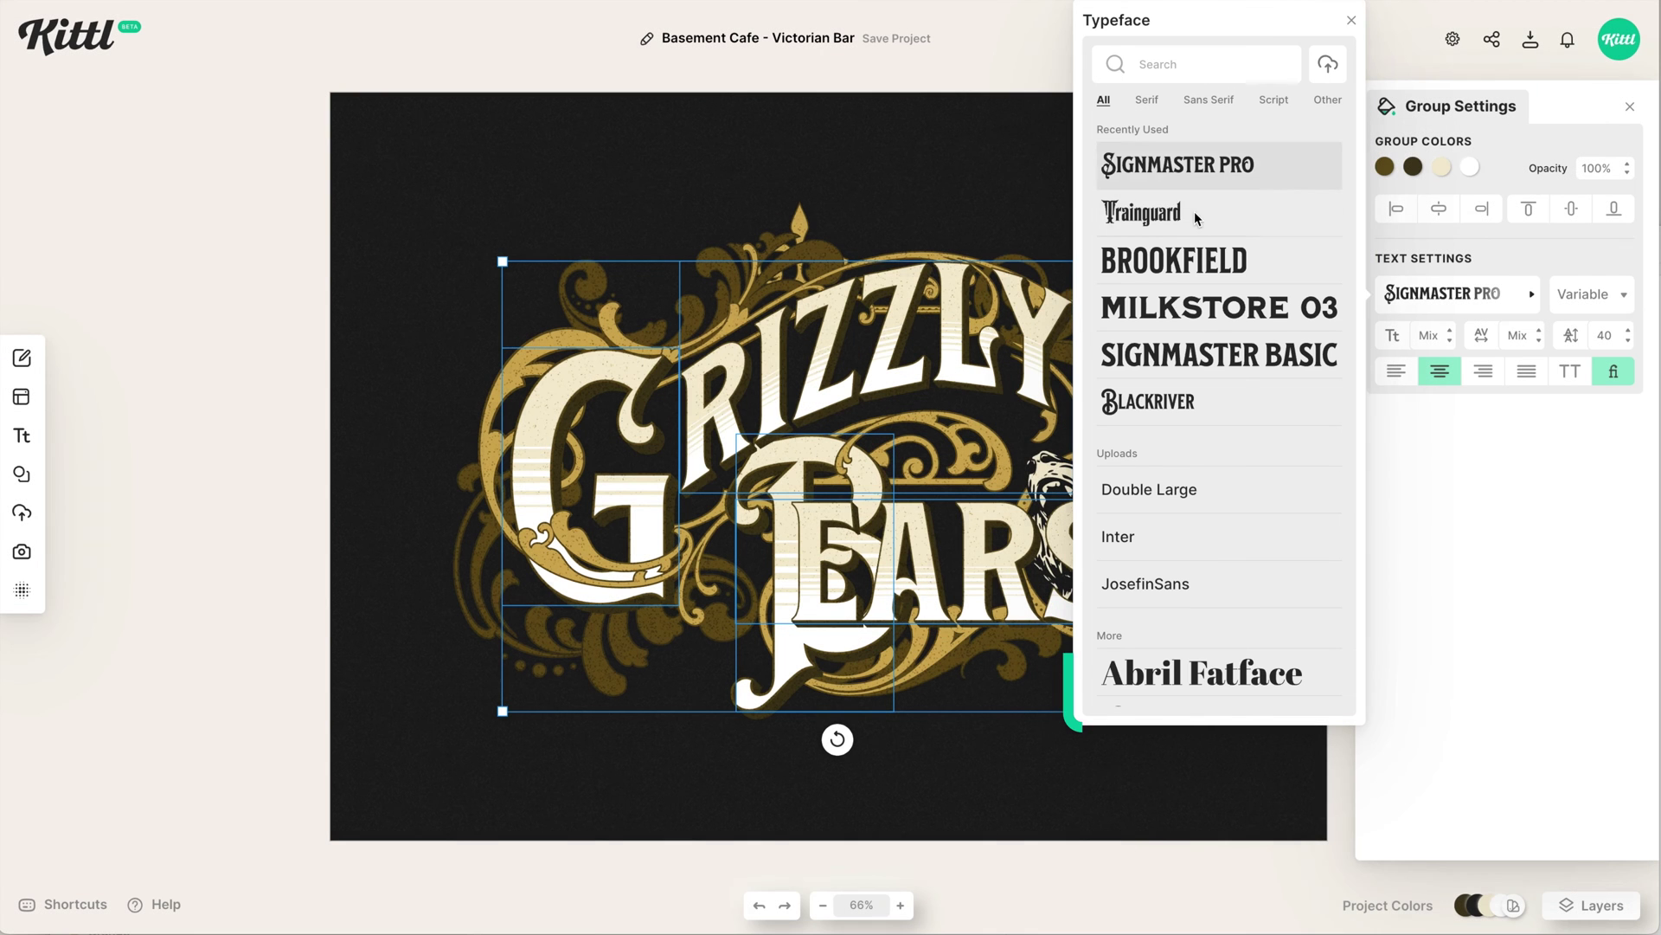
click(905, 138)
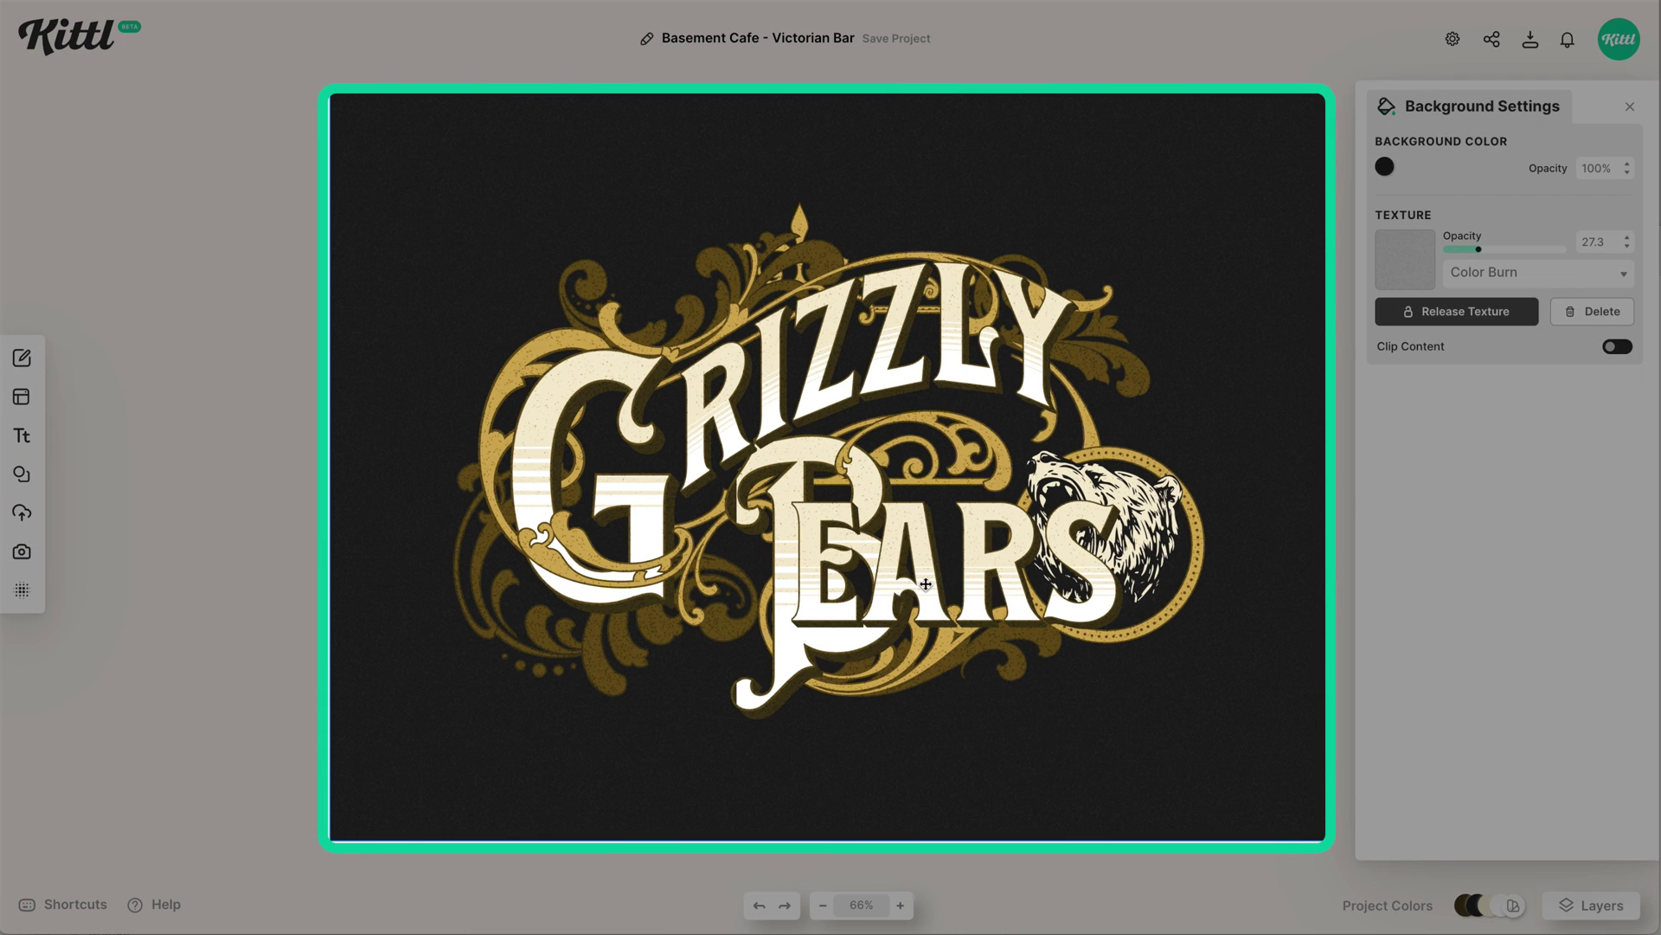
Shrink EARS and nudge it right and up, and resize the large B, shifting it slightly left.
click(924, 585)
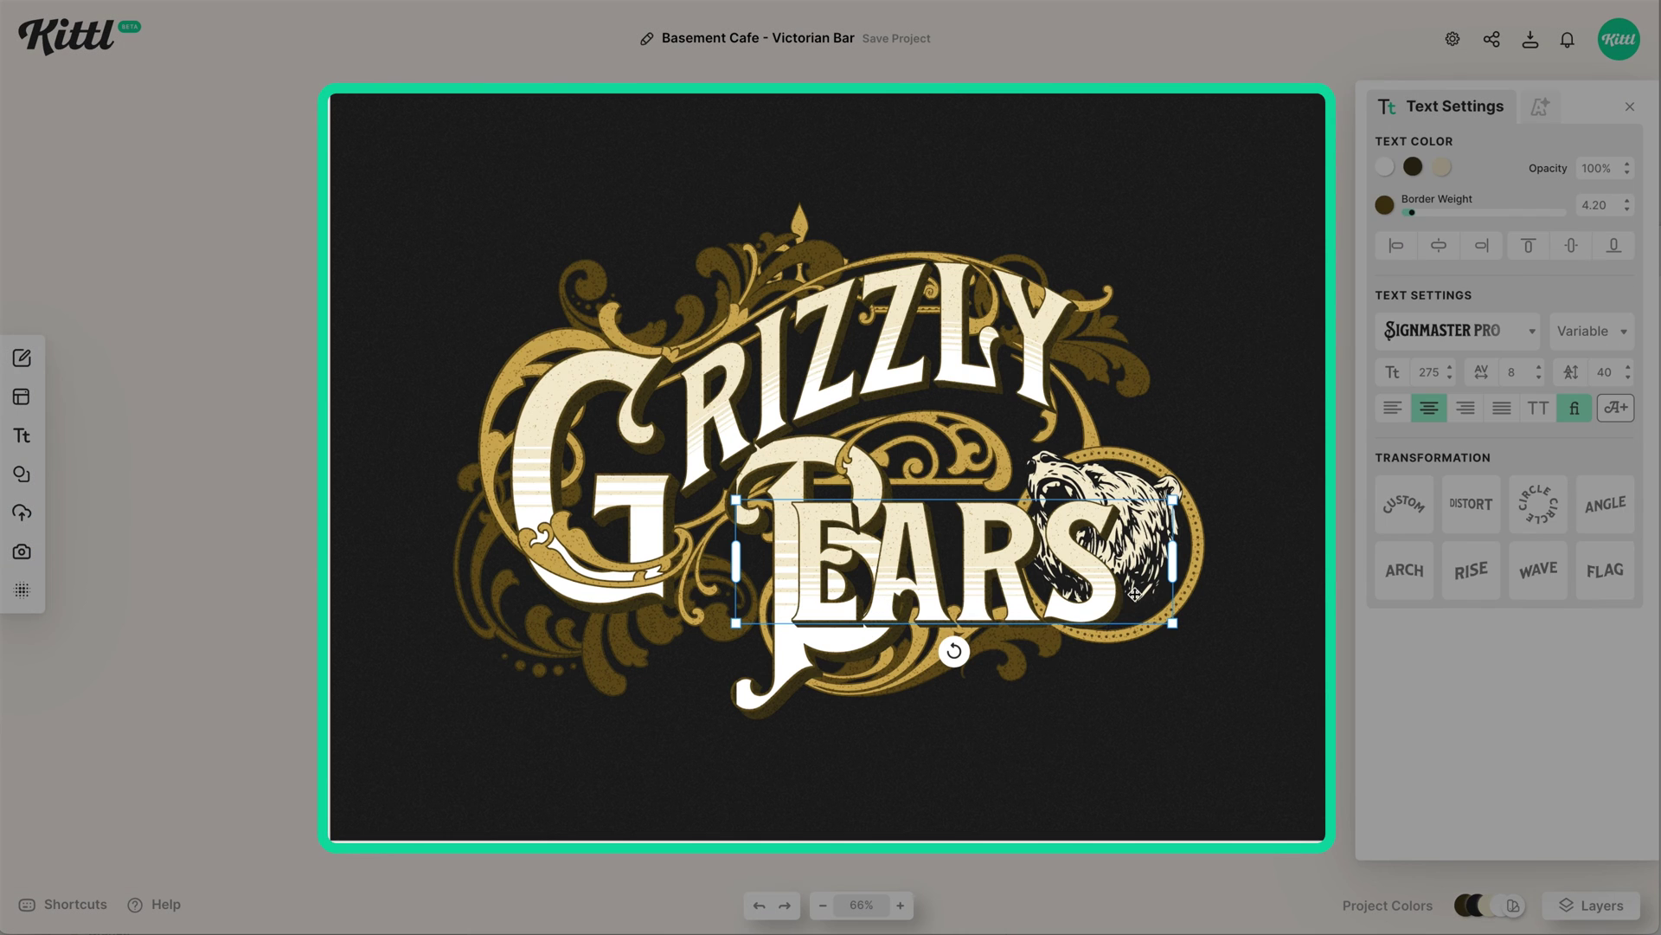
drag(1177, 625, 1114, 623)
drag(978, 568, 1022, 555)
click(851, 643)
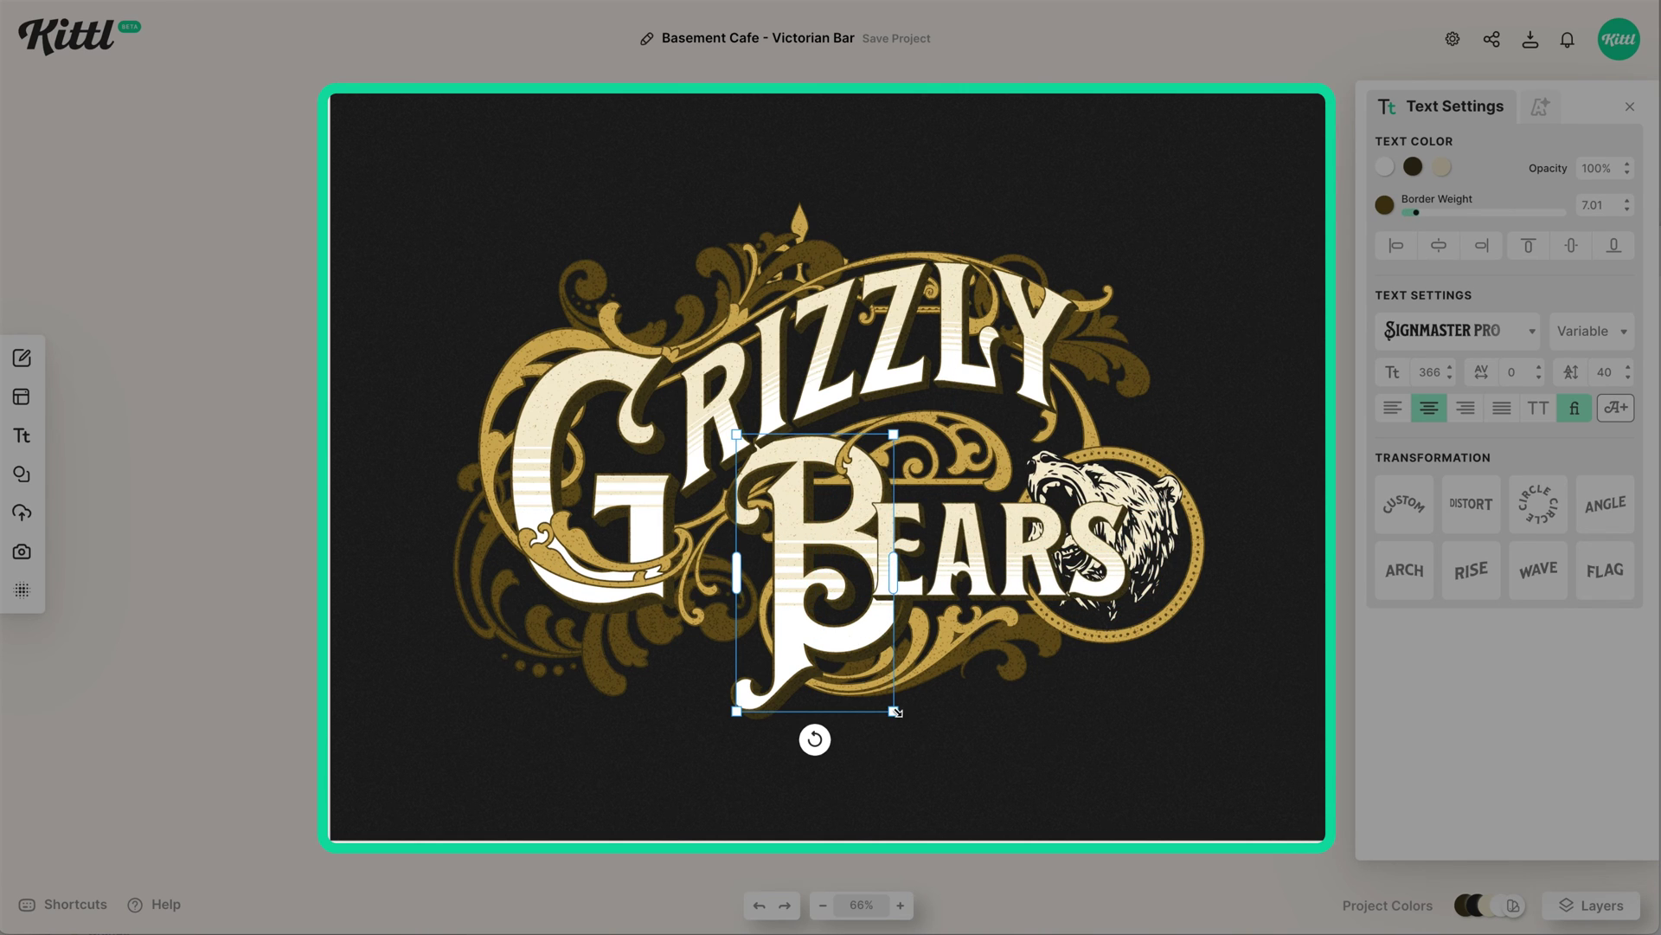
drag(895, 565, 926, 568)
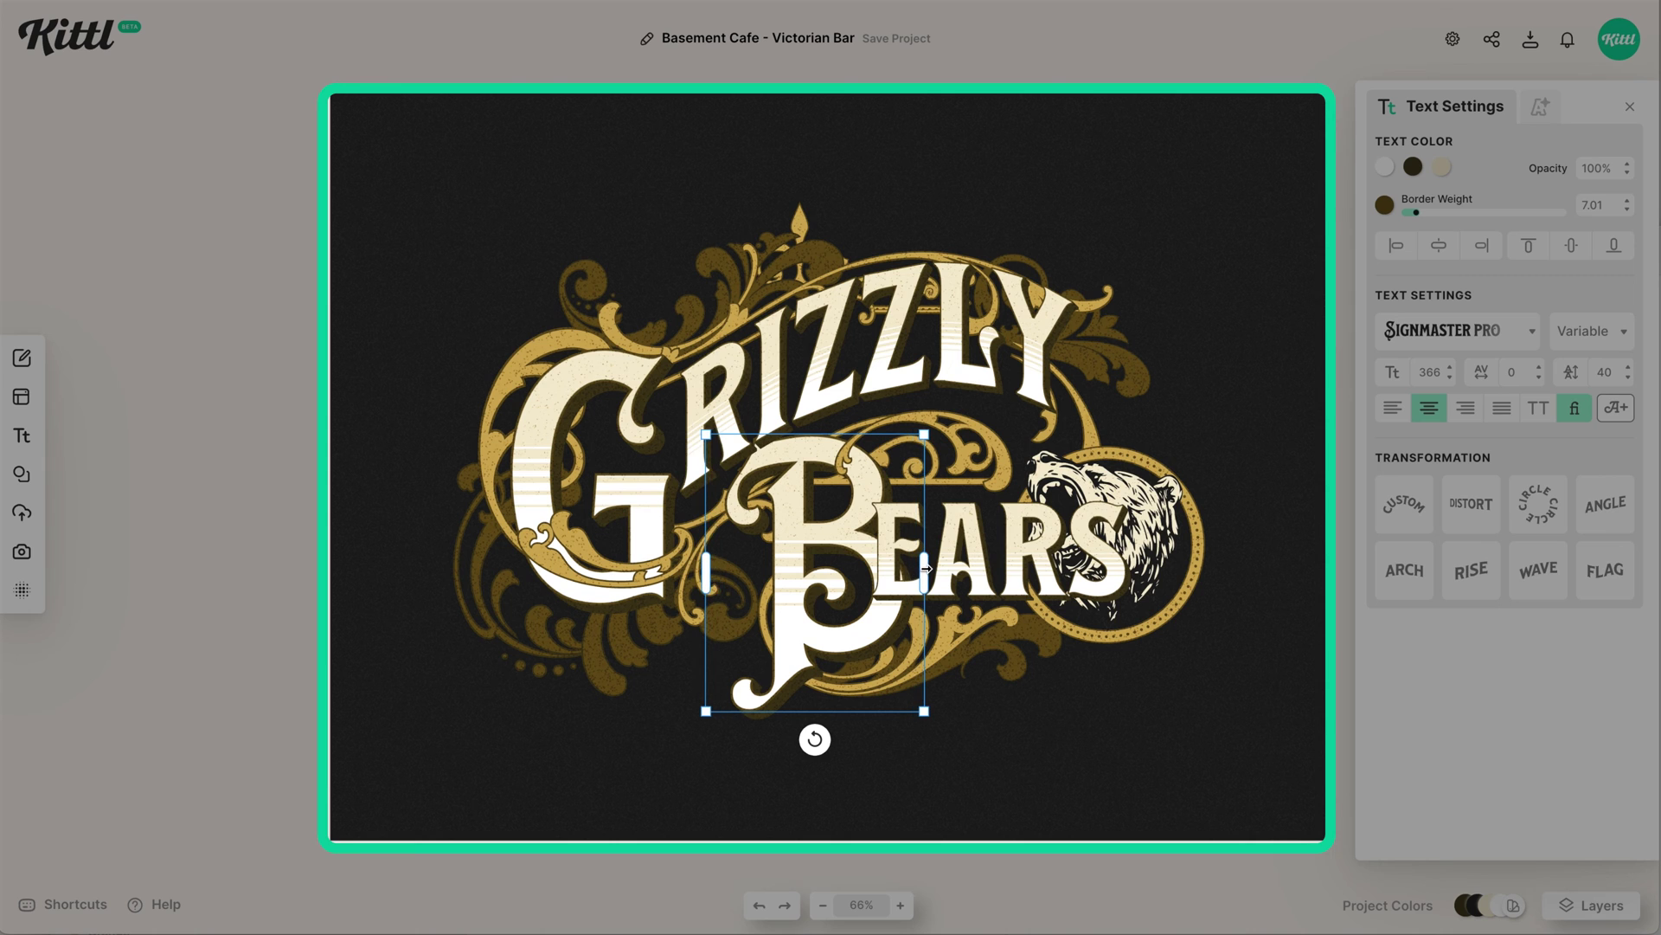
drag(927, 714, 905, 704)
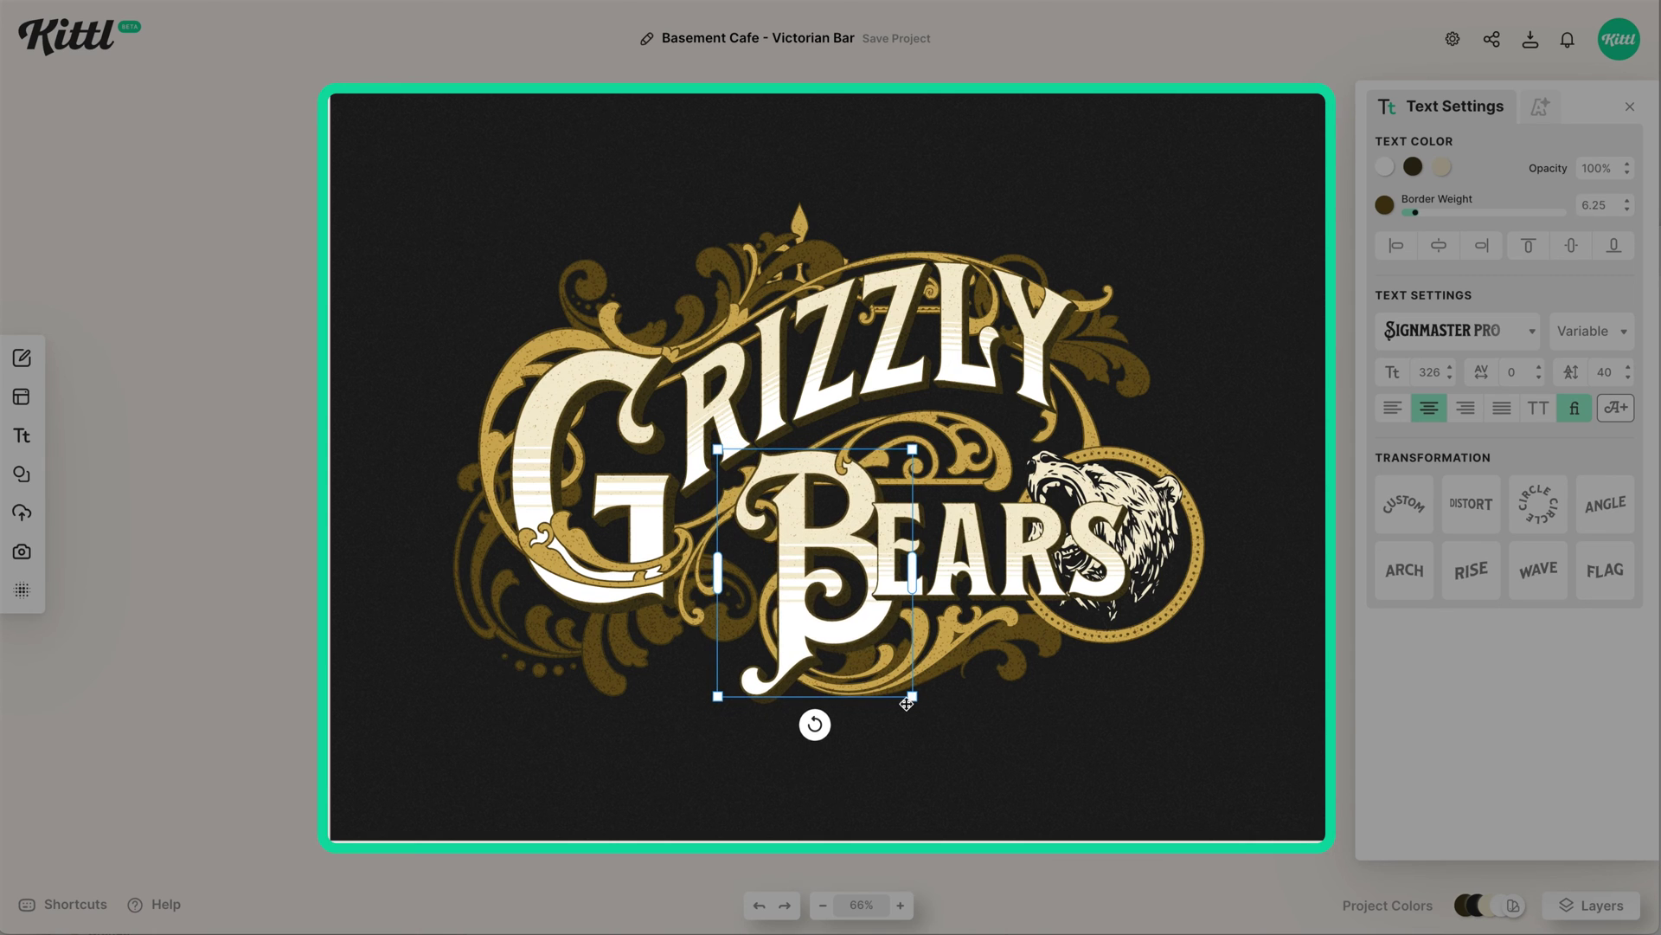
drag(861, 634, 858, 634)
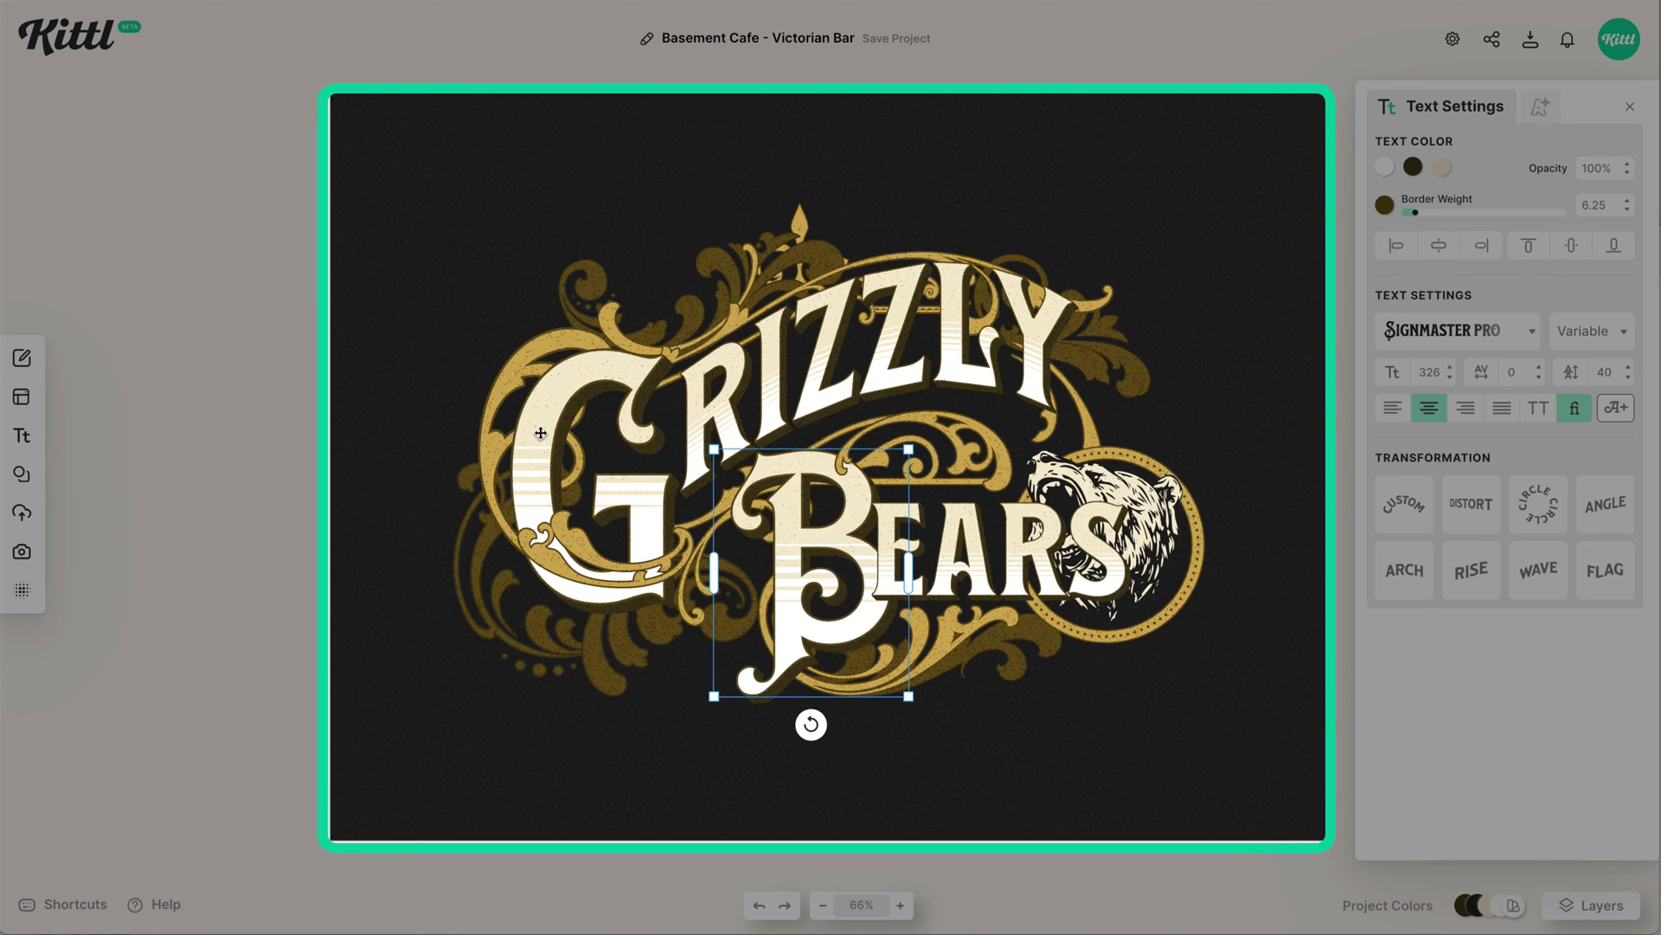
Delete the extra Y from the top word so it reads Grizzly, then clear the selection.
click(621, 384)
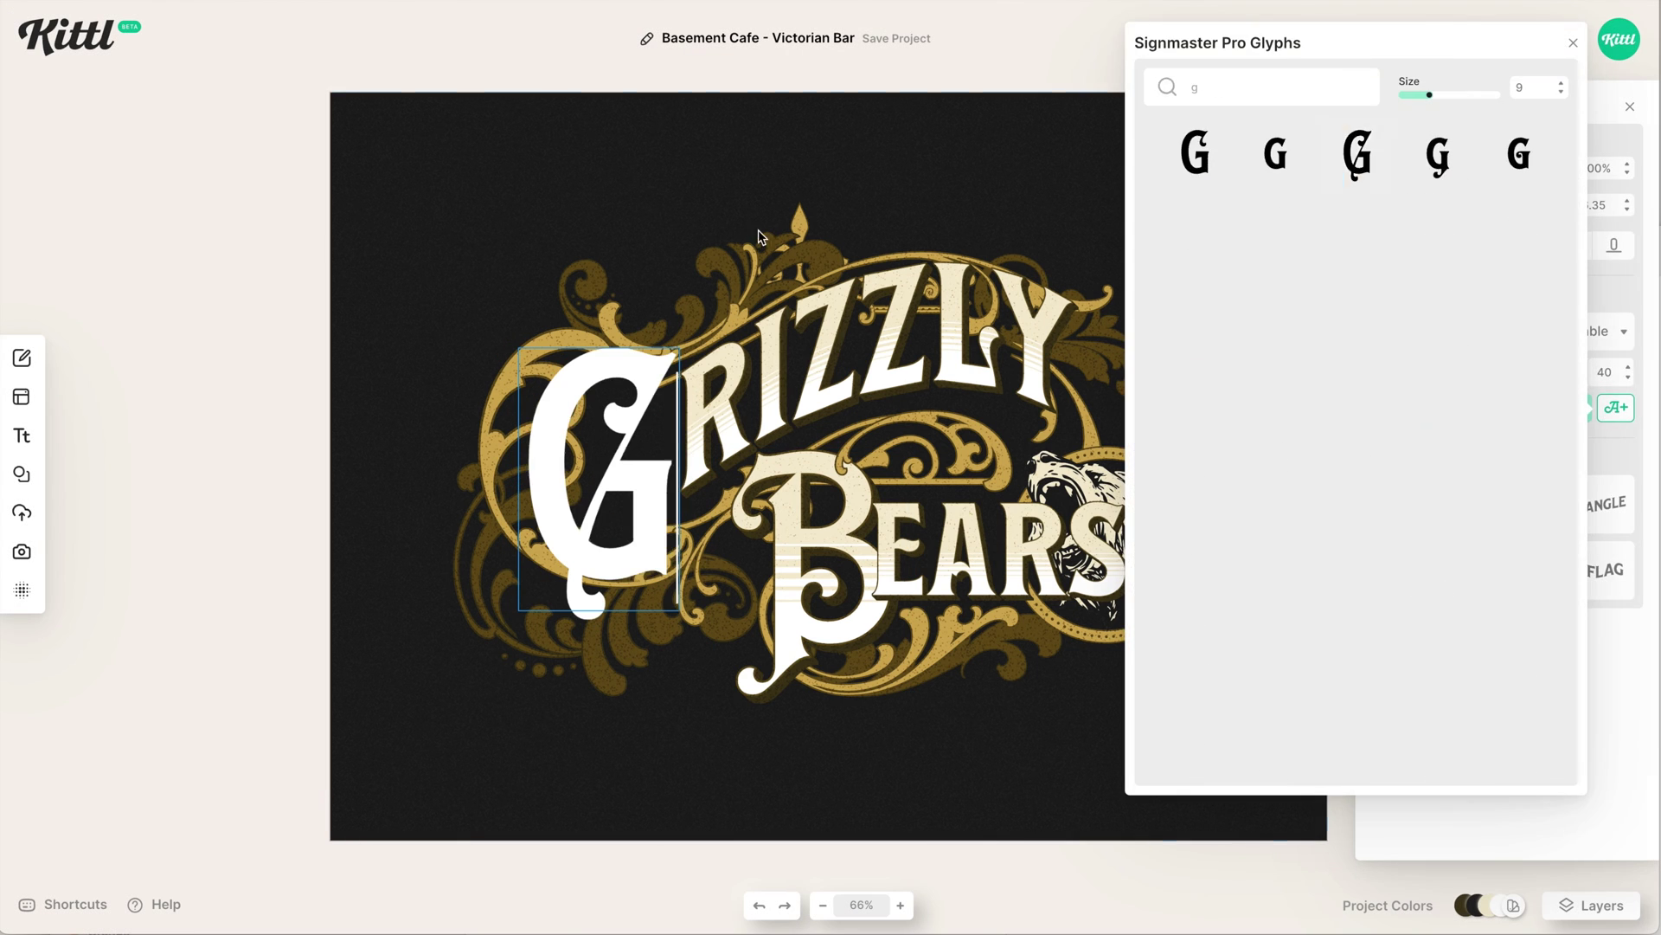
click(873, 365)
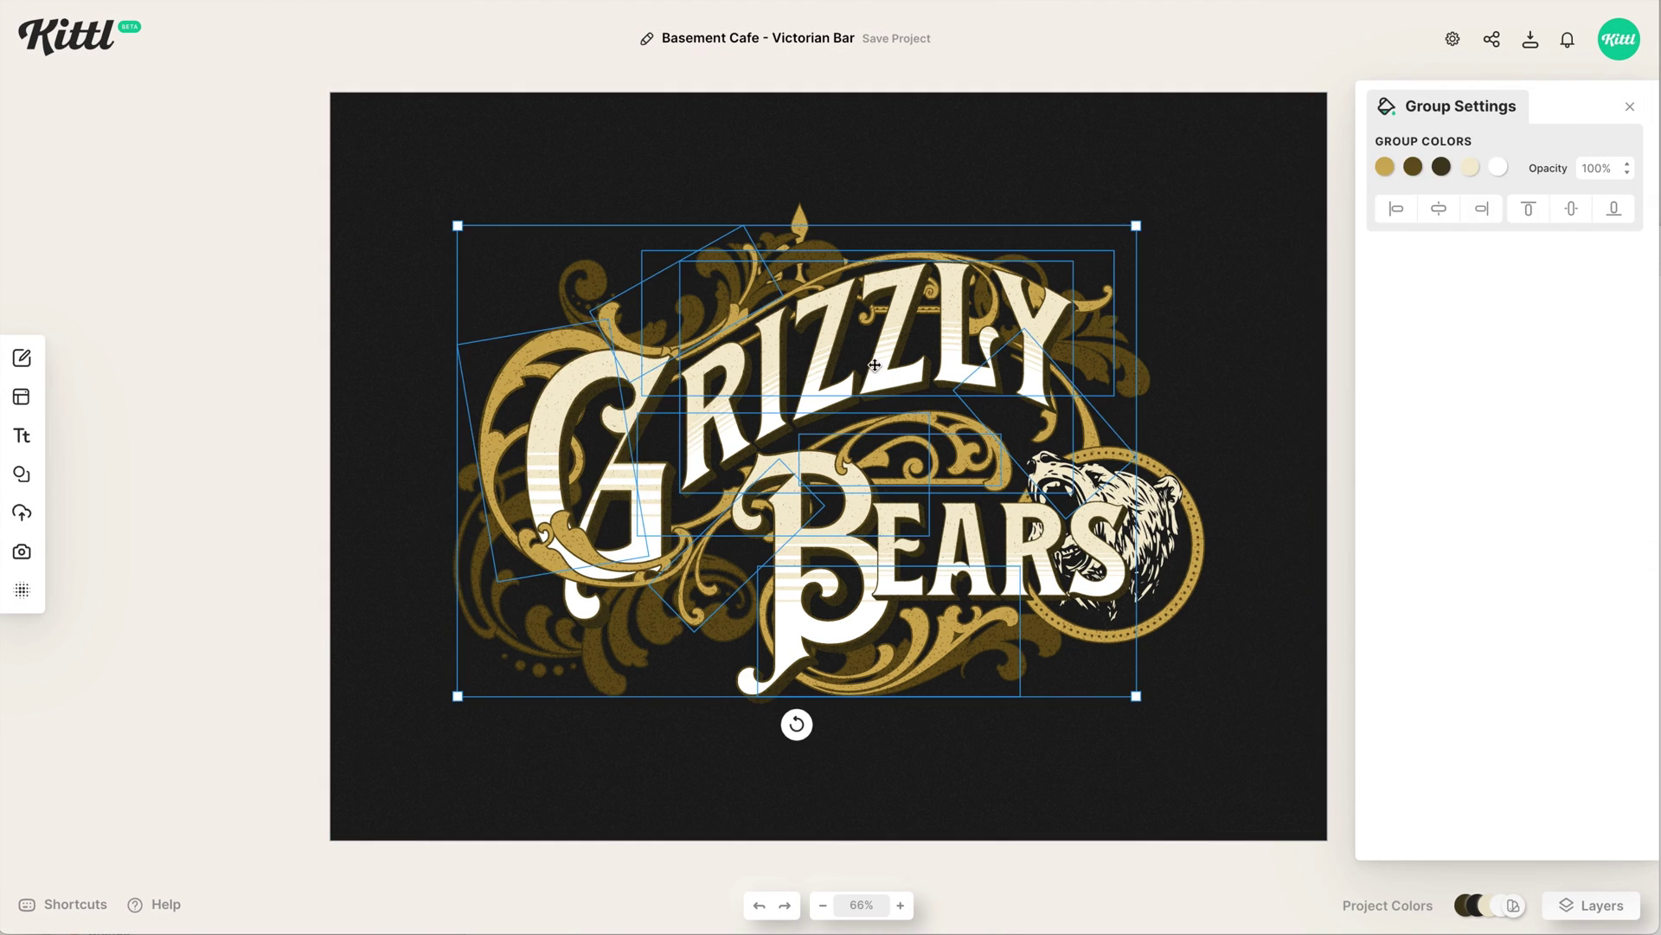
double_click(874, 365)
double_click(874, 365)
click(1614, 406)
click(1195, 686)
click(1070, 391)
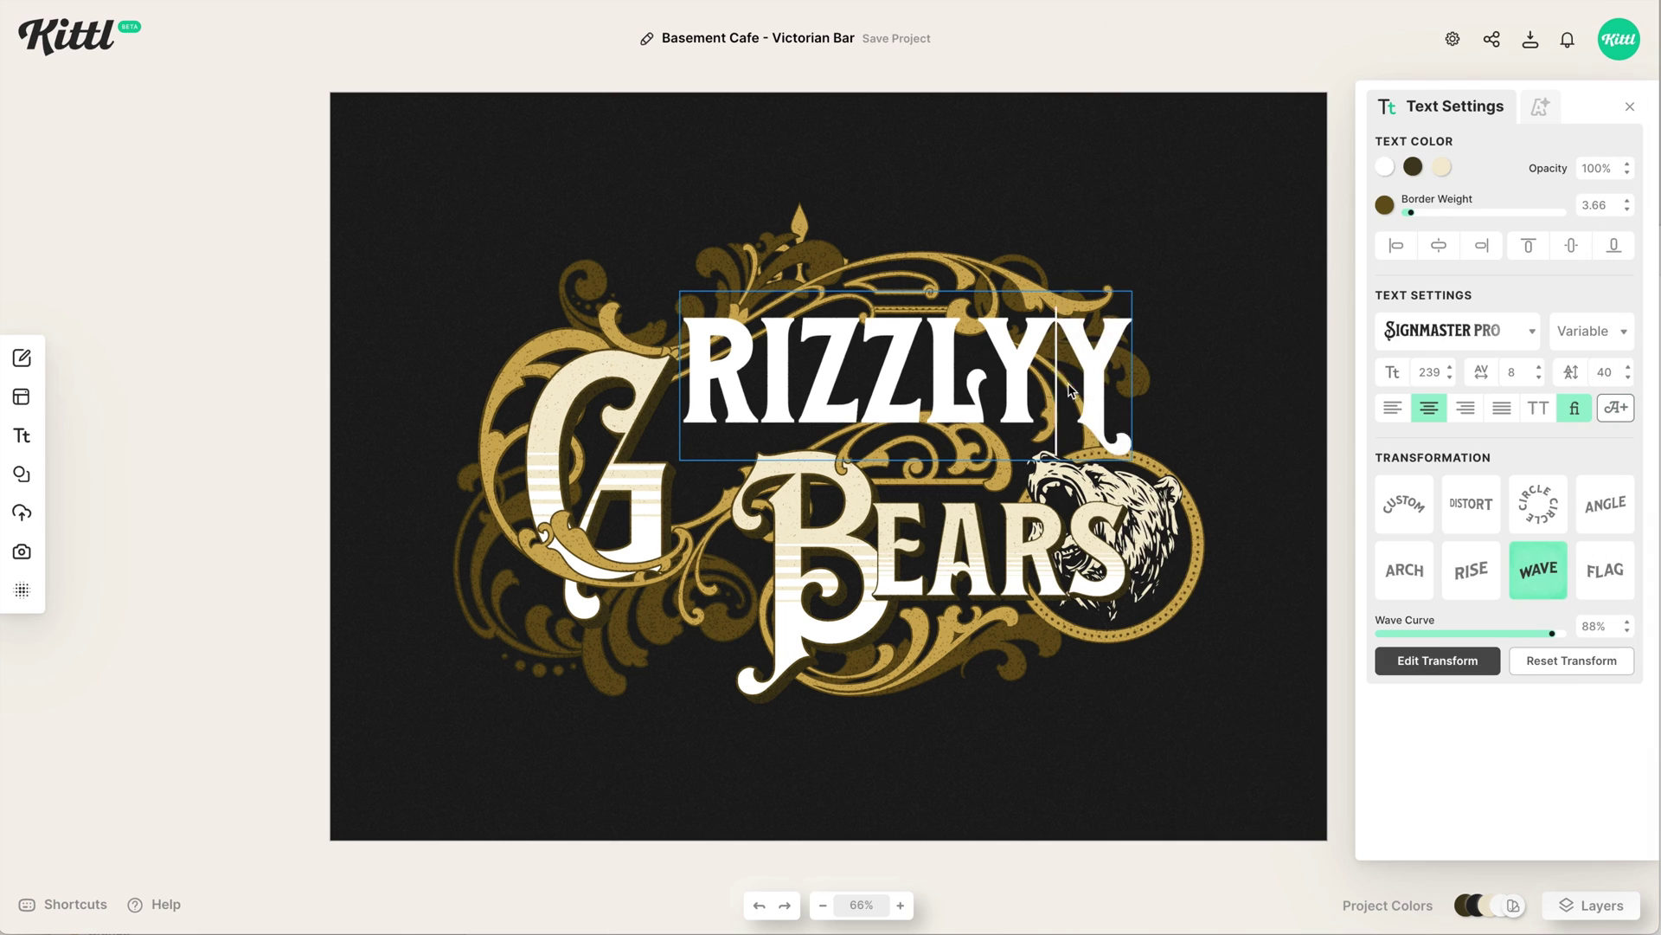
key(BackSpace)
key(Escape)
click(984, 567)
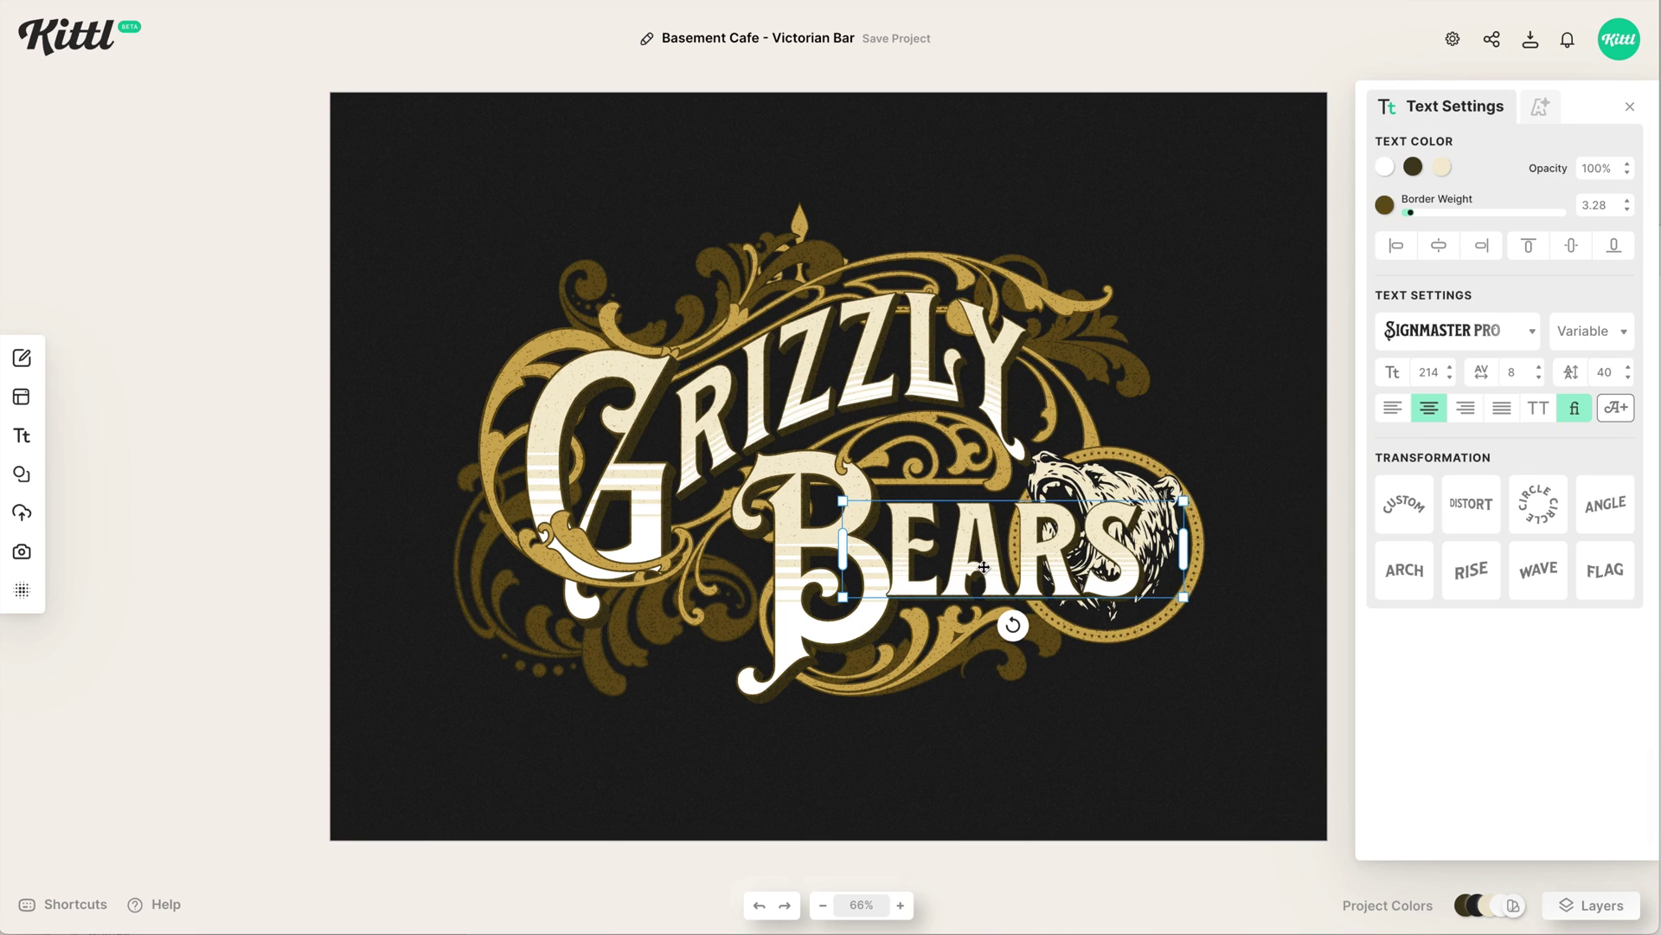
click(1166, 768)
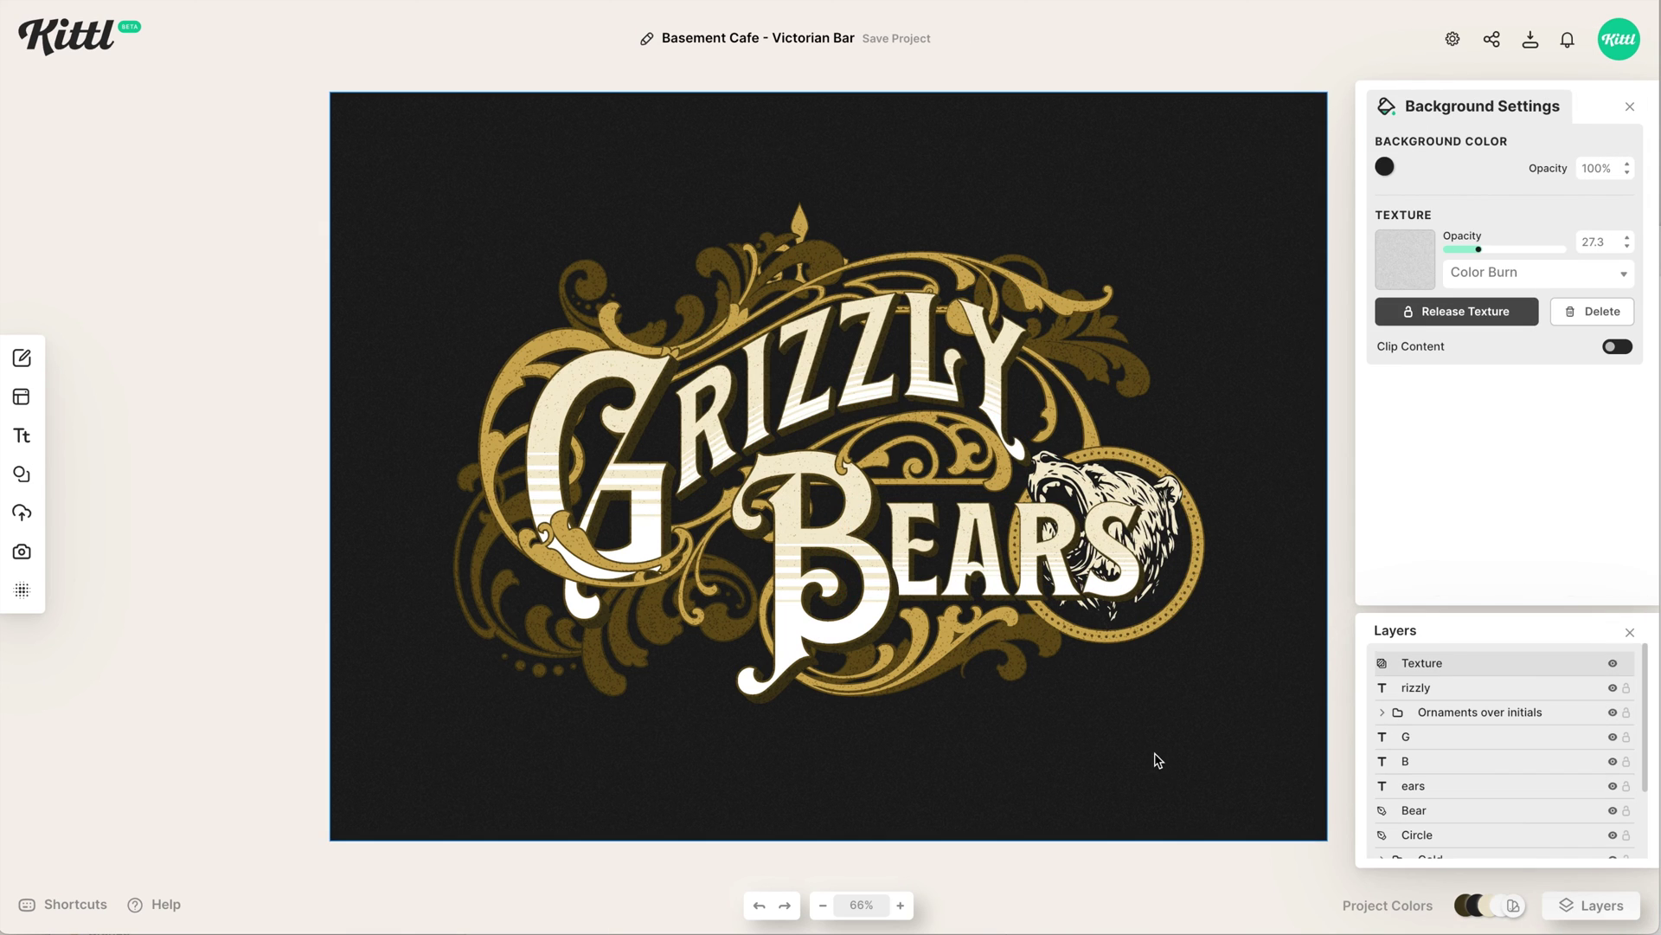
Select the bear and its gold circle and nudge both right three times past BEARS.
click(1086, 515)
click(1108, 486)
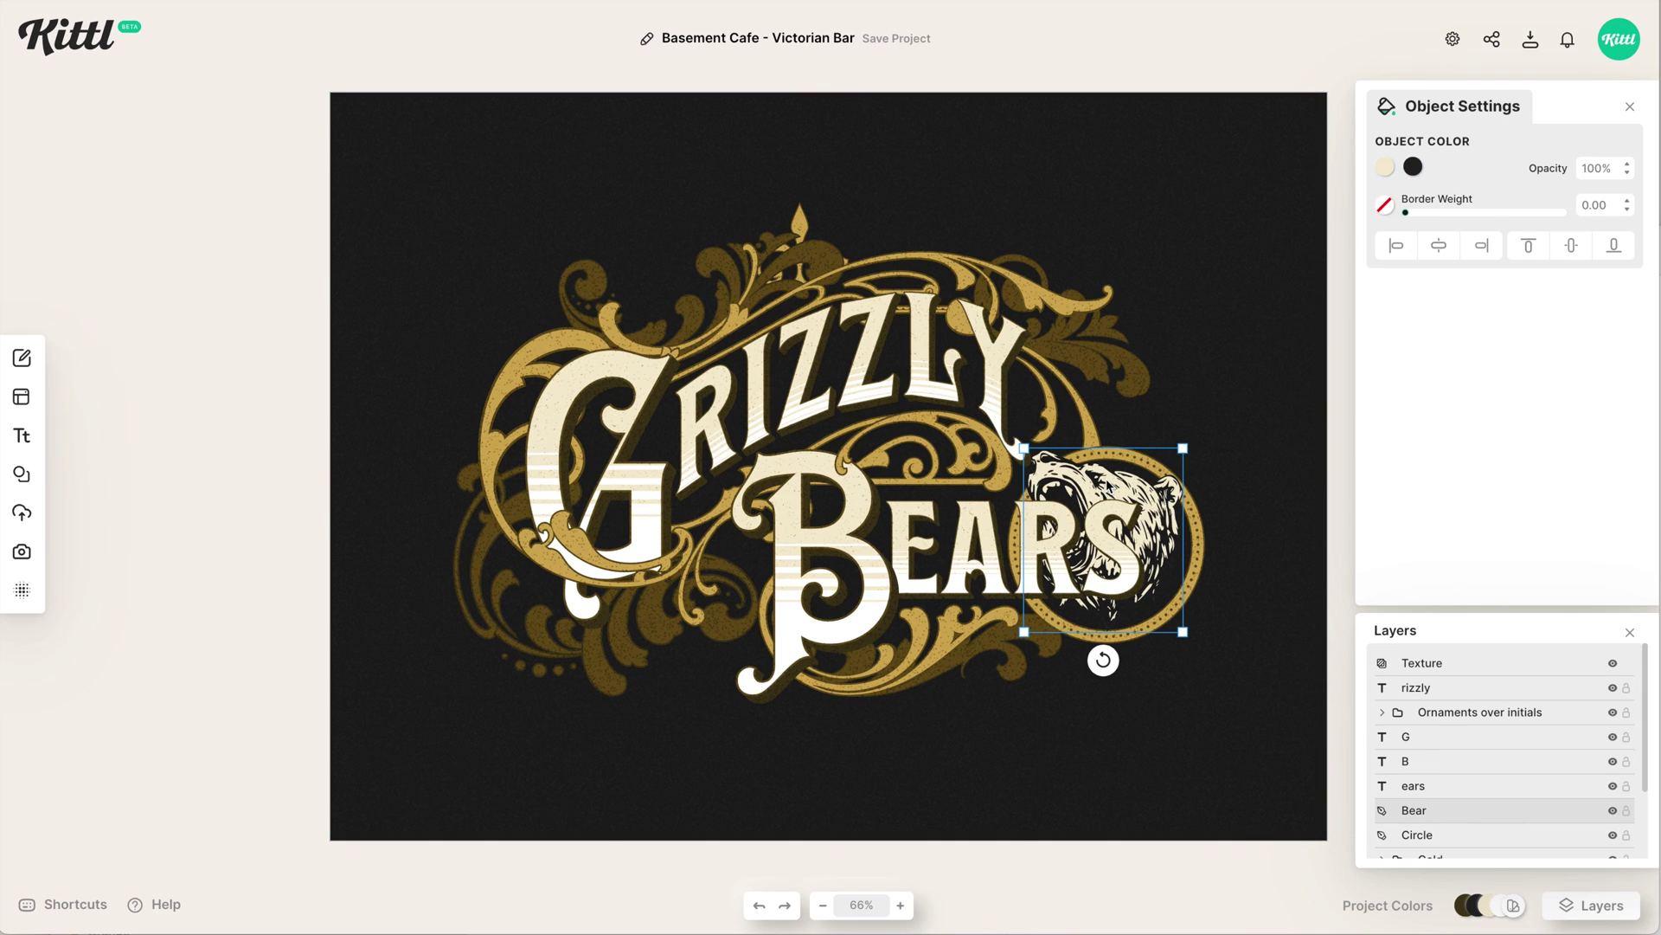
shift+click(1151, 463)
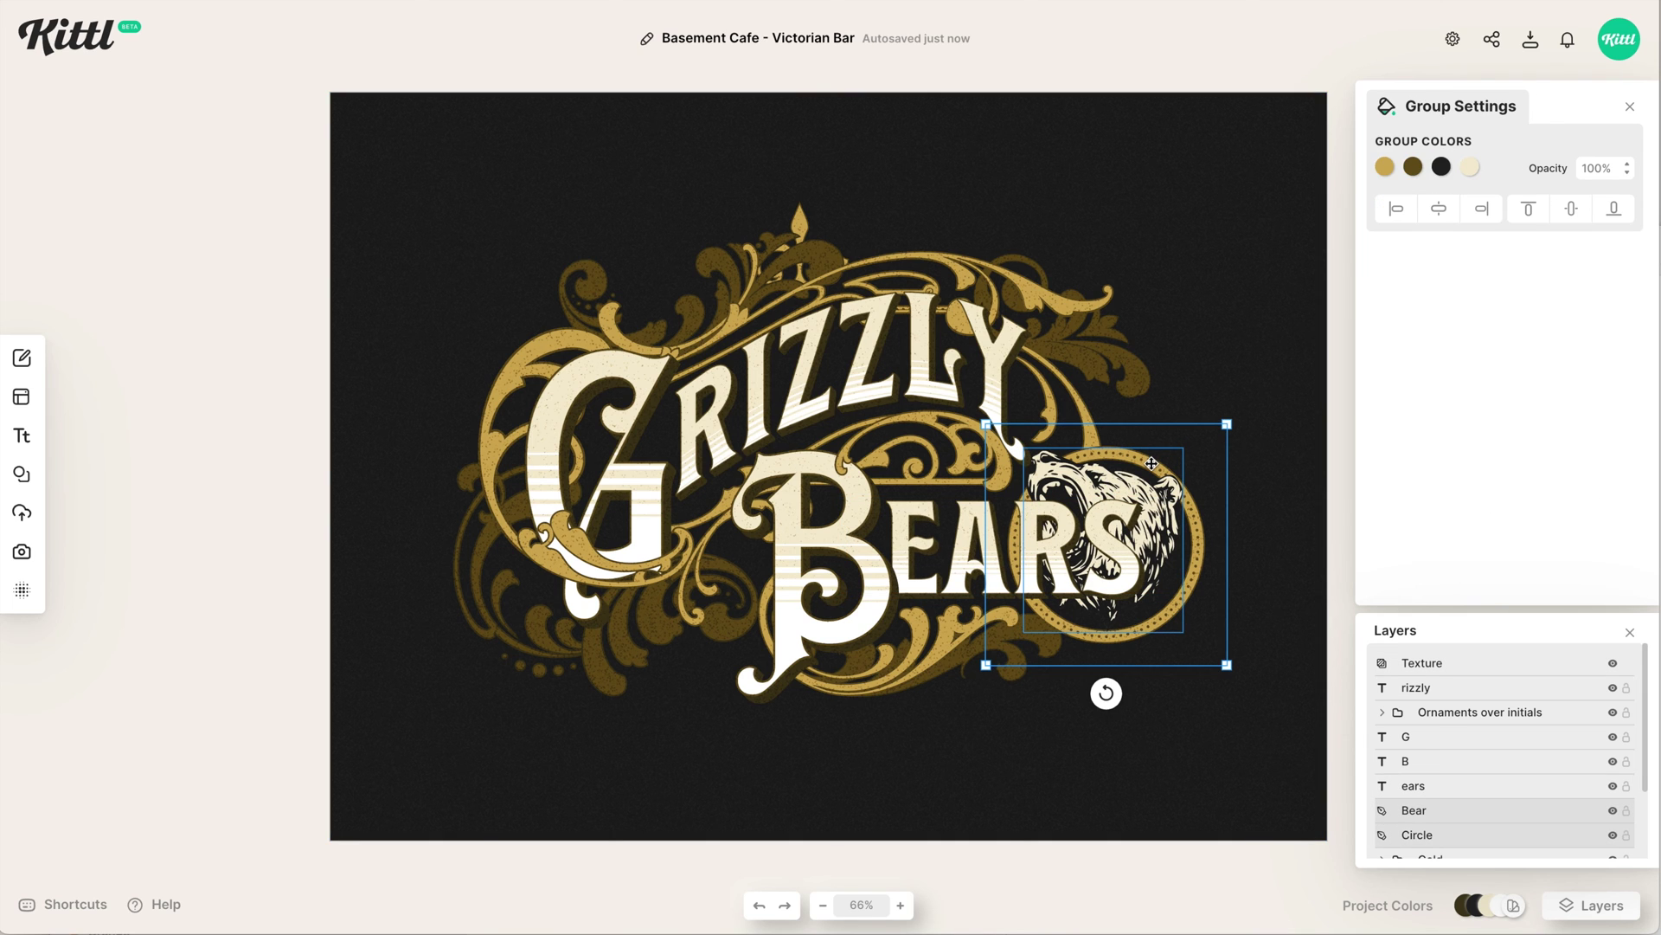
key(shift+Right)
key(shift+Right)
key(shift+Right)
key(shift+Right)
key(shift+Right)
key(shift+Right)
key(shift+Right)
key(shift+Right)
key(shift+Right)
key(shift+Right)
key(shift+Right)
key(shift+Right)
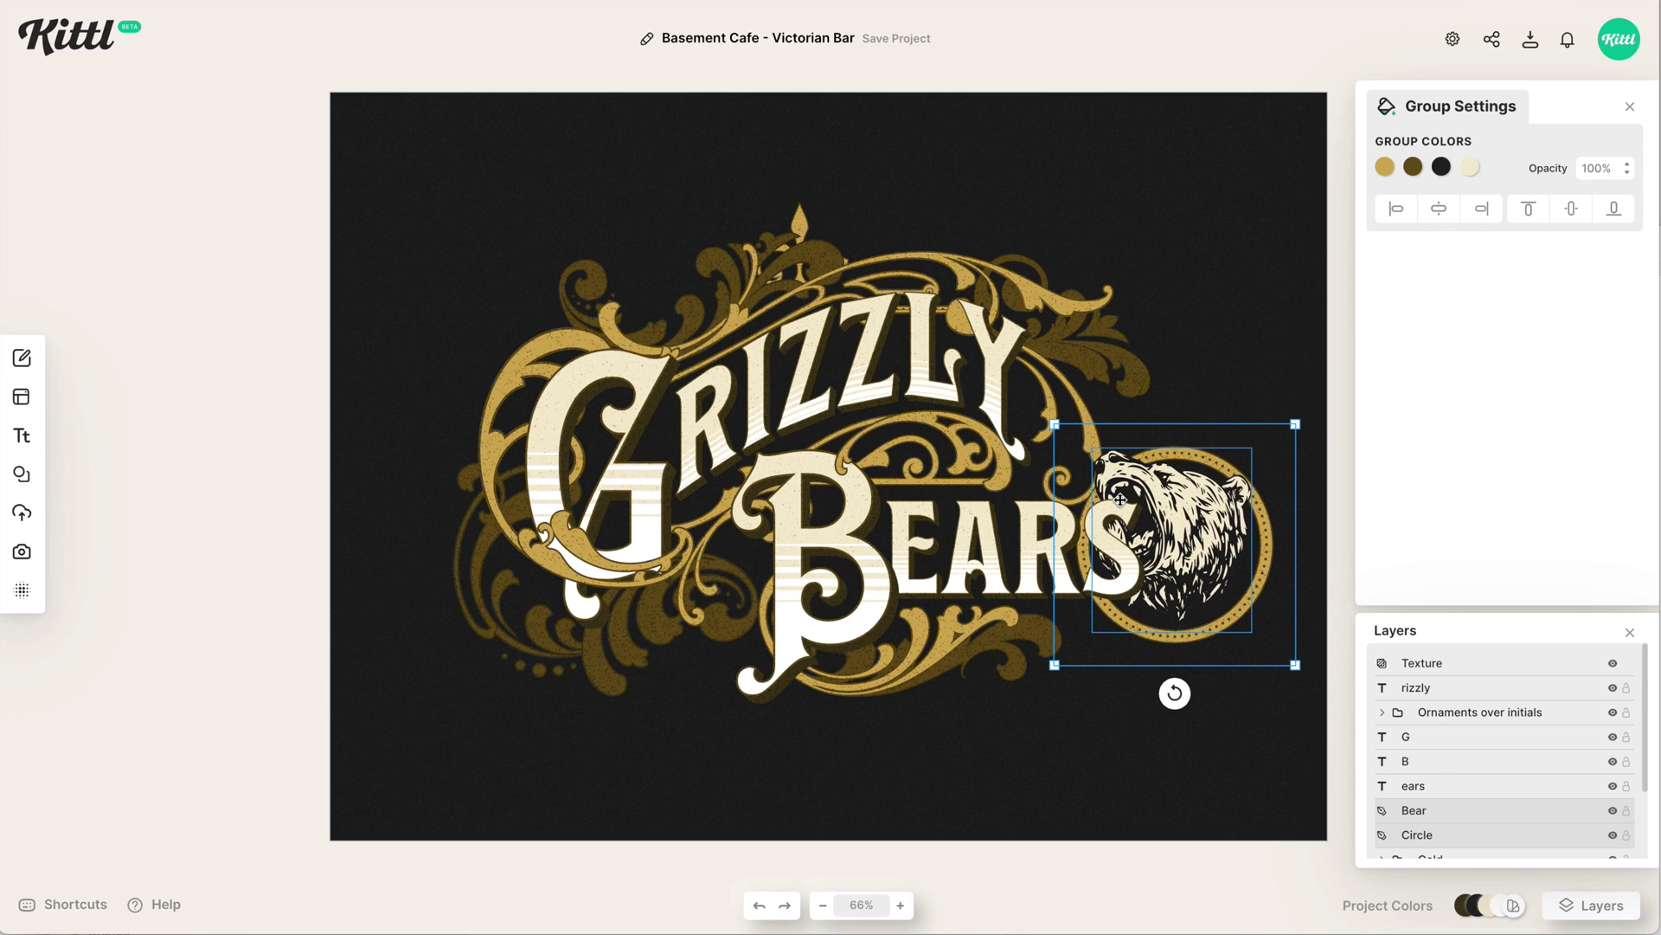
key(shift+Right)
key(shift+Right)
key(shift+Right)
key(shift+Right)
key(shift+Right)
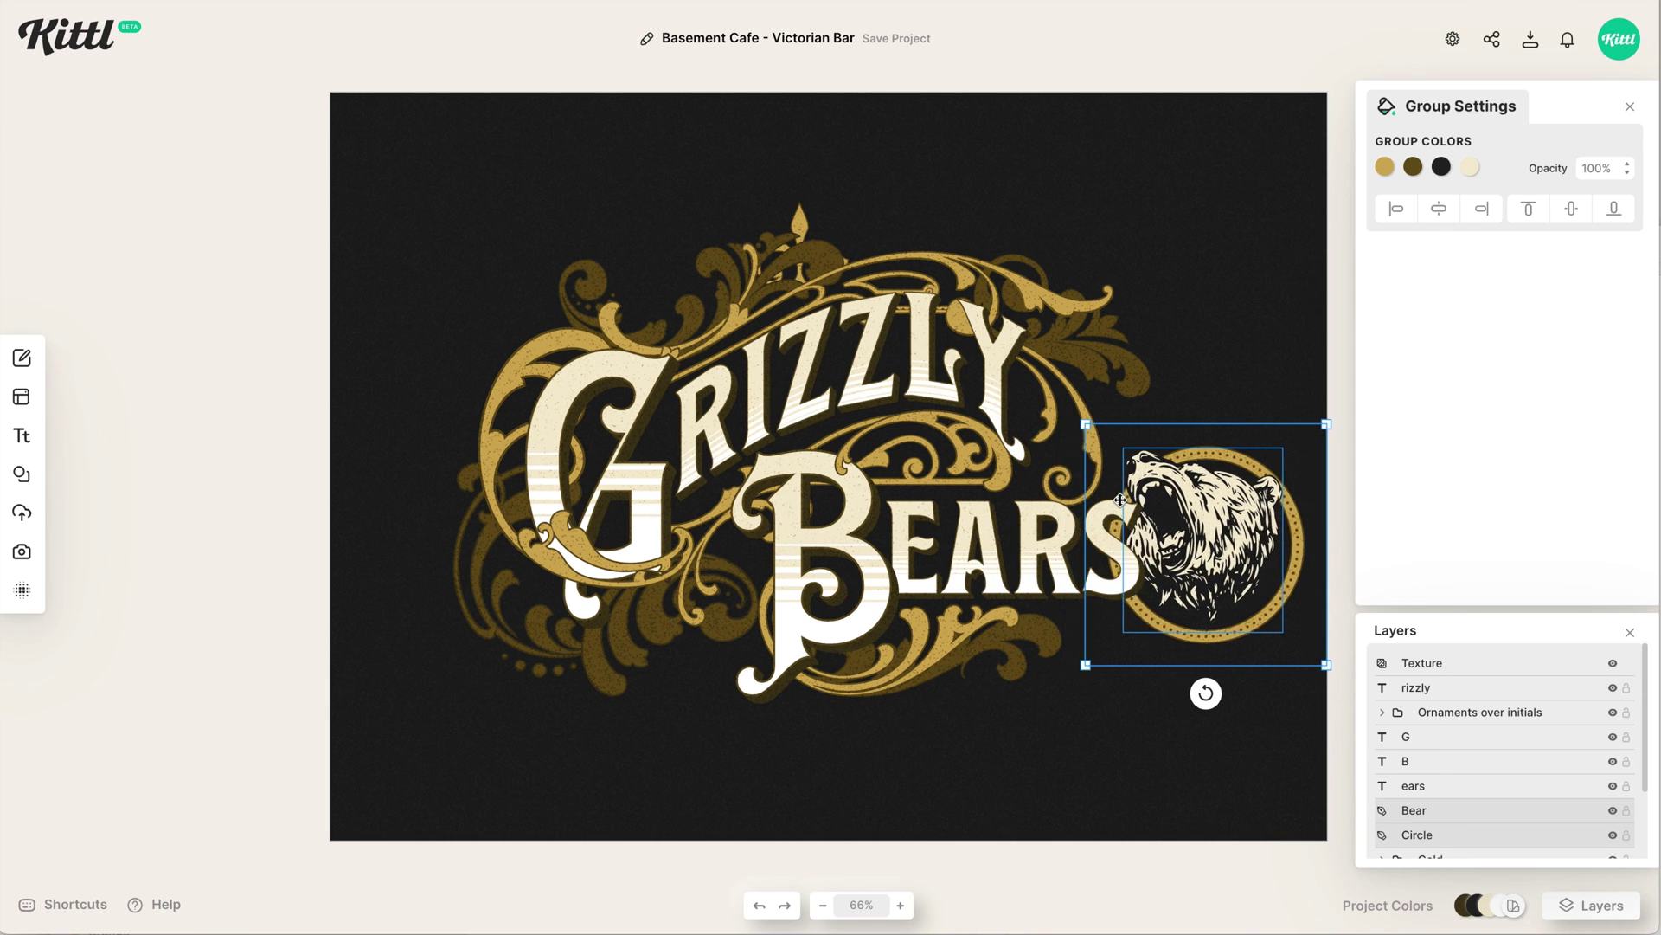
key(shift+Right)
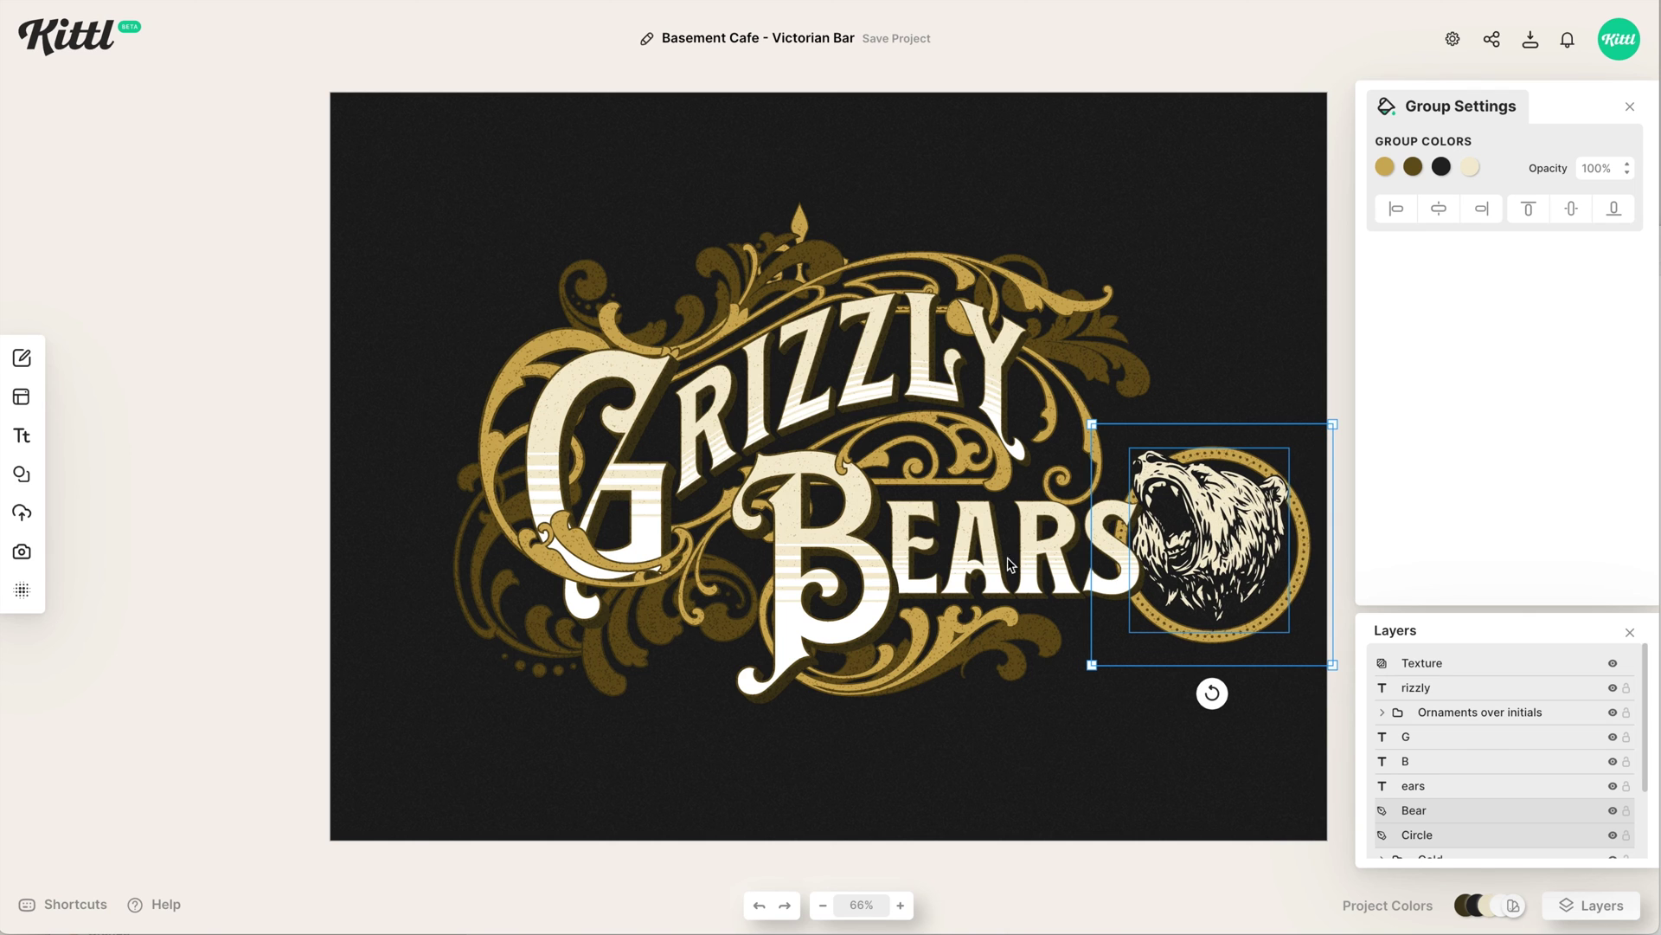
click(1033, 648)
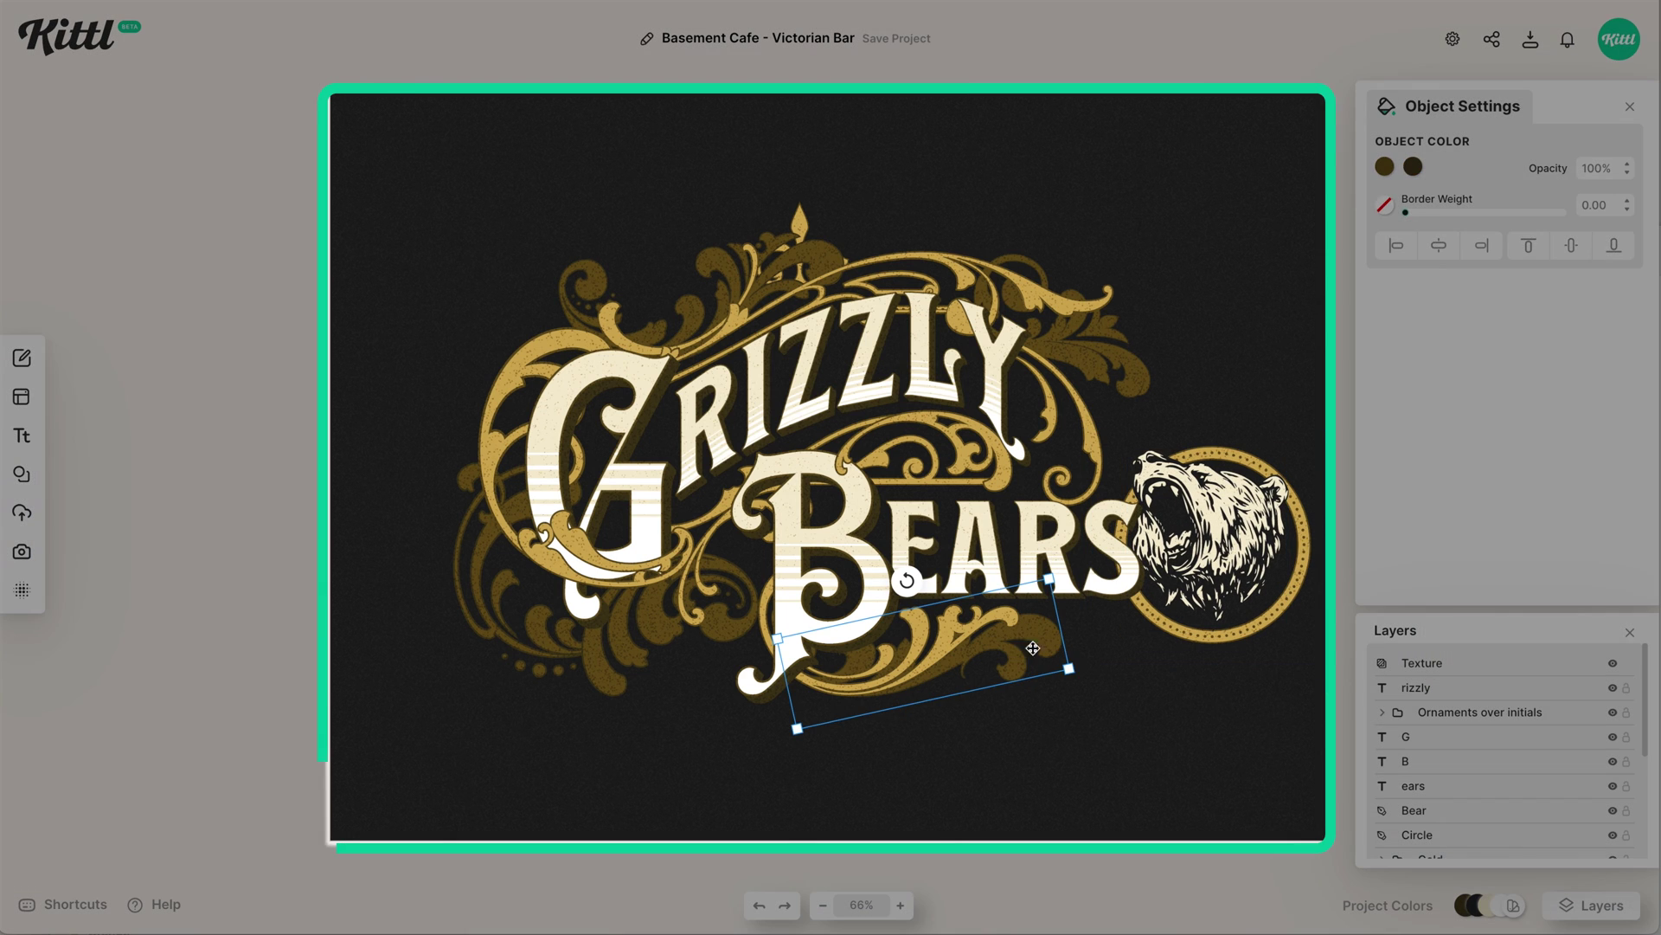
Enlarge the single rotated gold ornament under BEARS slightly.
click(962, 634)
click(1028, 657)
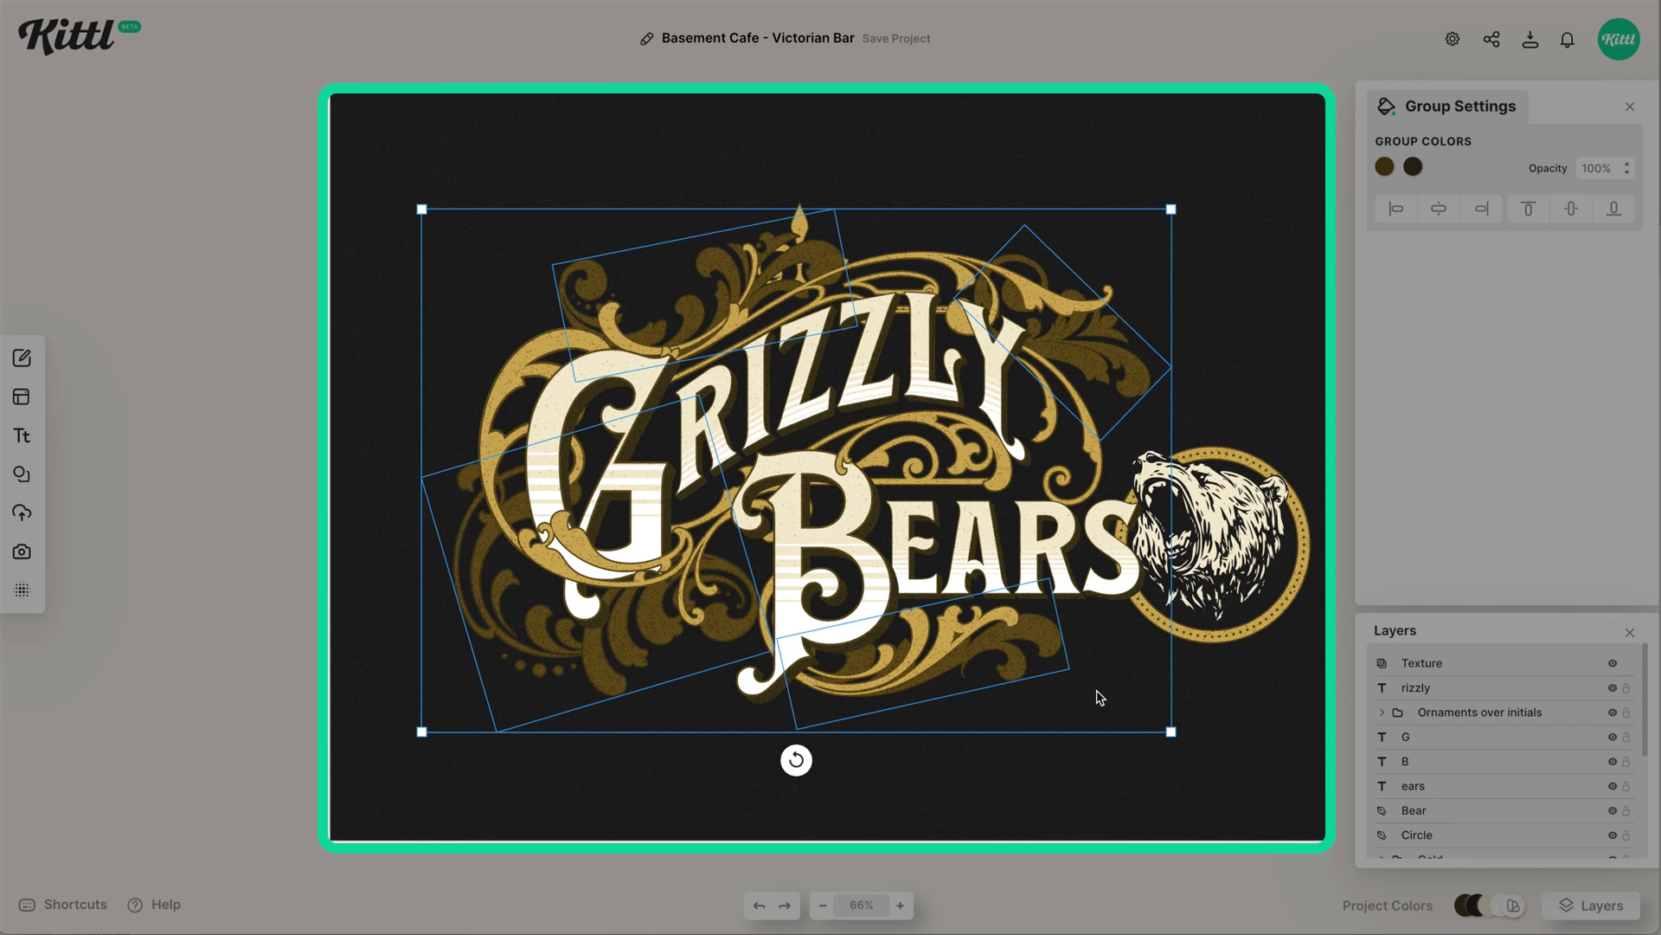
click(1047, 649)
drag(1073, 673, 1137, 679)
Rotate the ornament near the Y of Grizzly to about -147°.
click(962, 615)
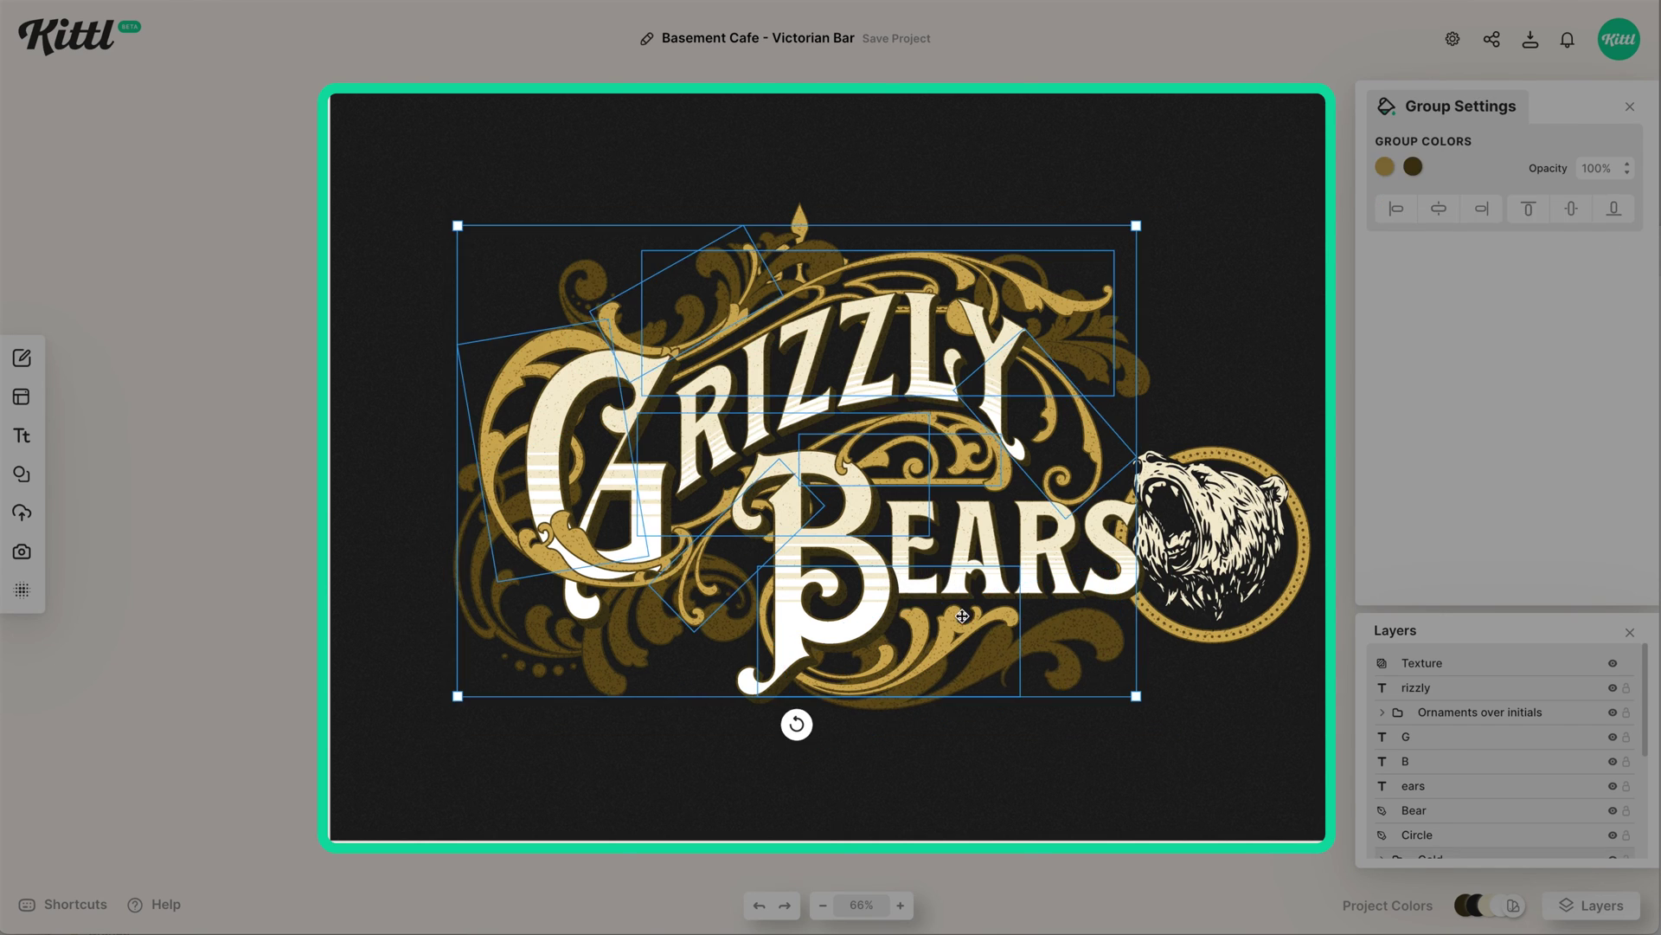
click(976, 645)
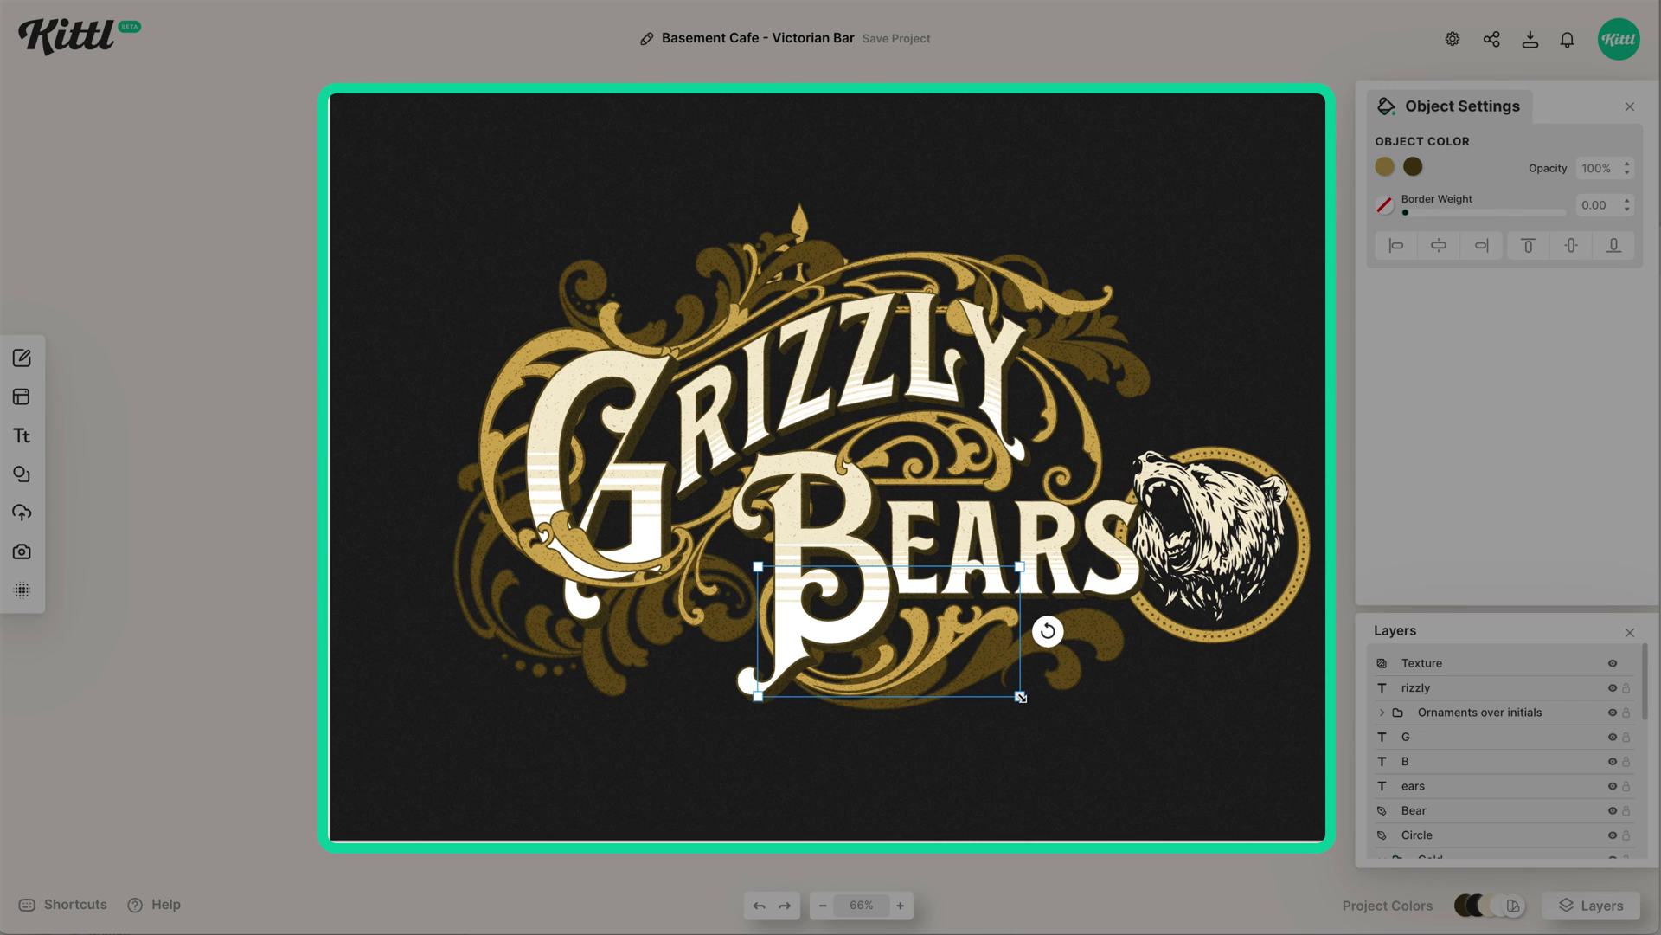
click(1127, 589)
click(1009, 607)
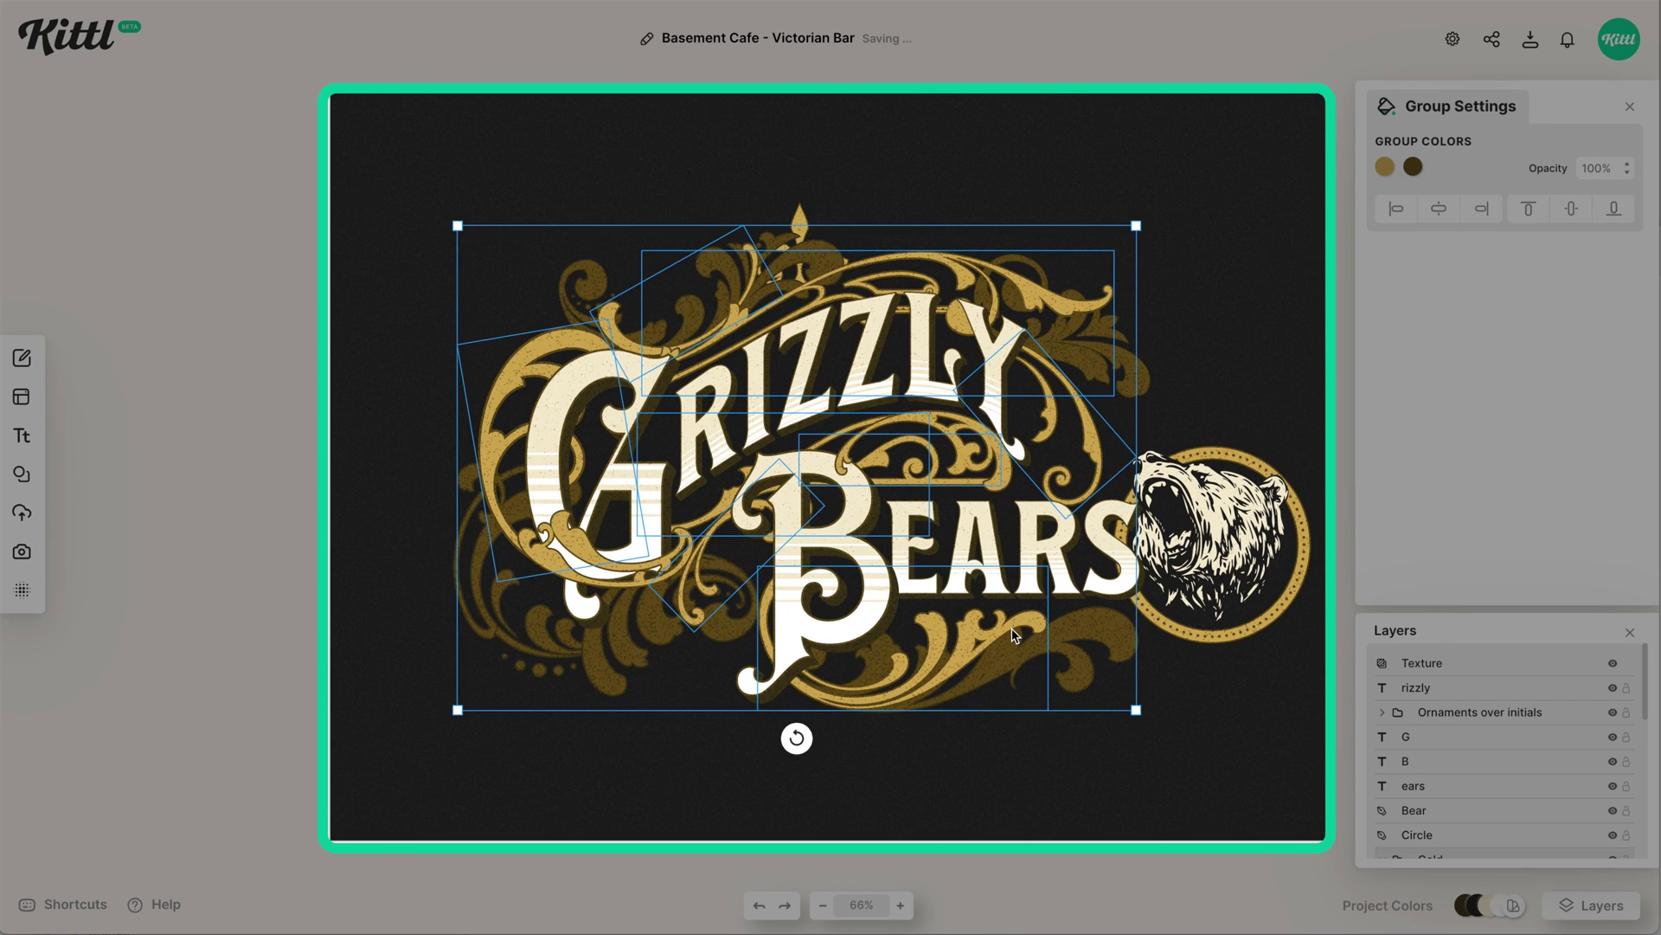
click(1198, 779)
click(1081, 421)
click(1081, 419)
drag(1113, 372, 1082, 387)
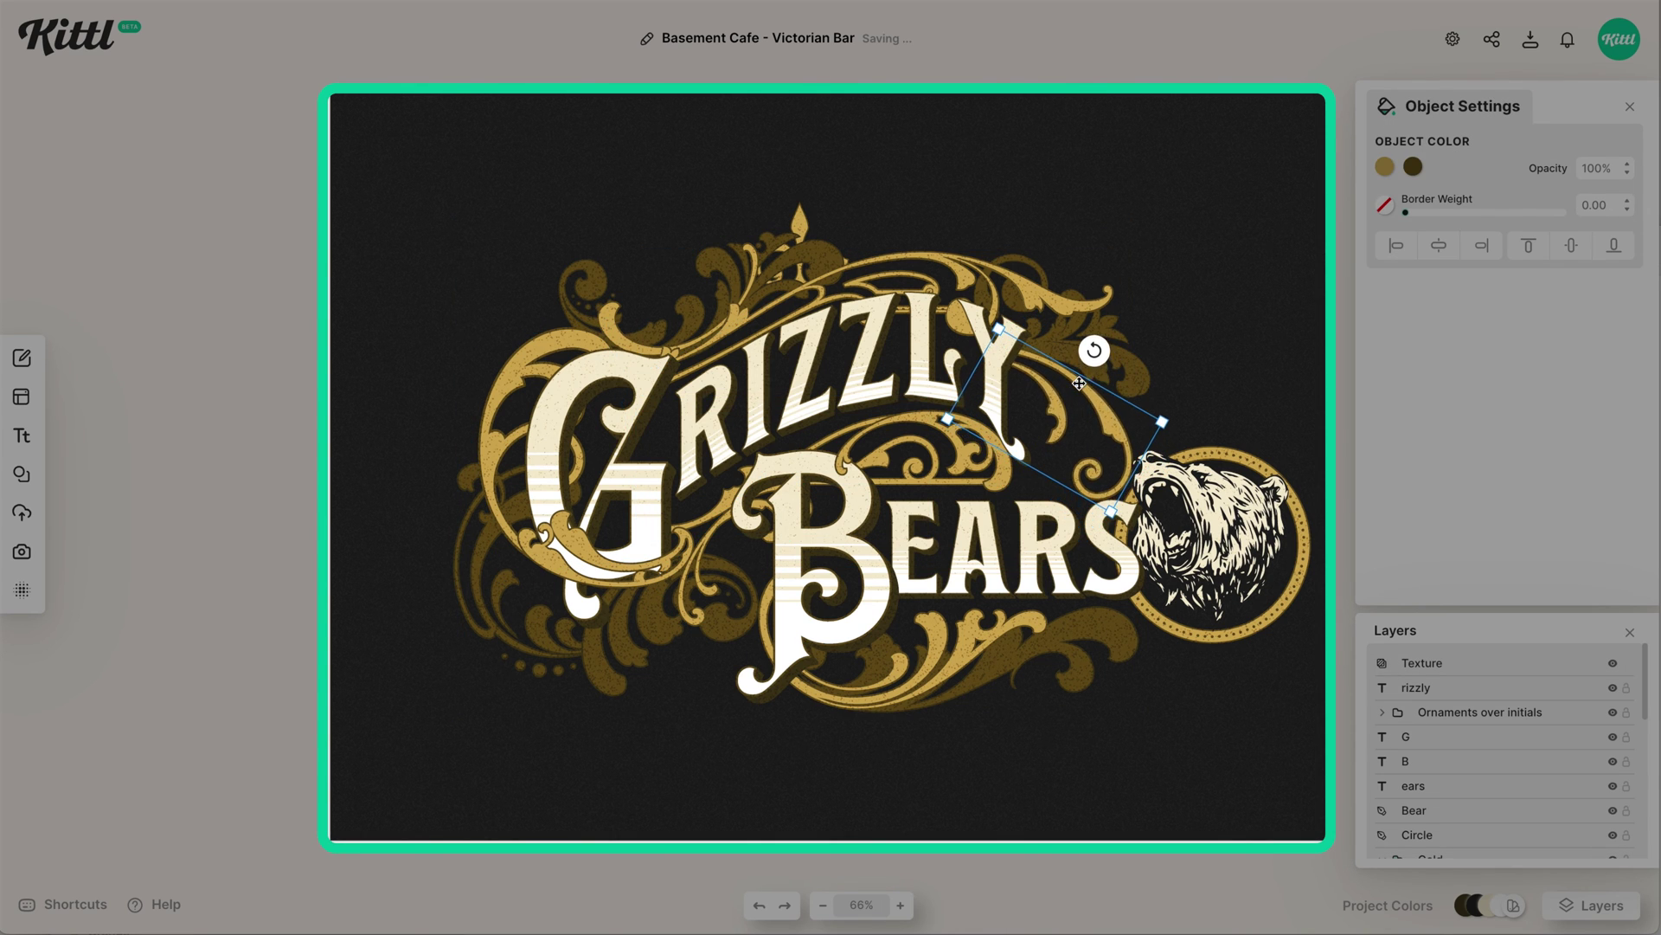
click(1211, 396)
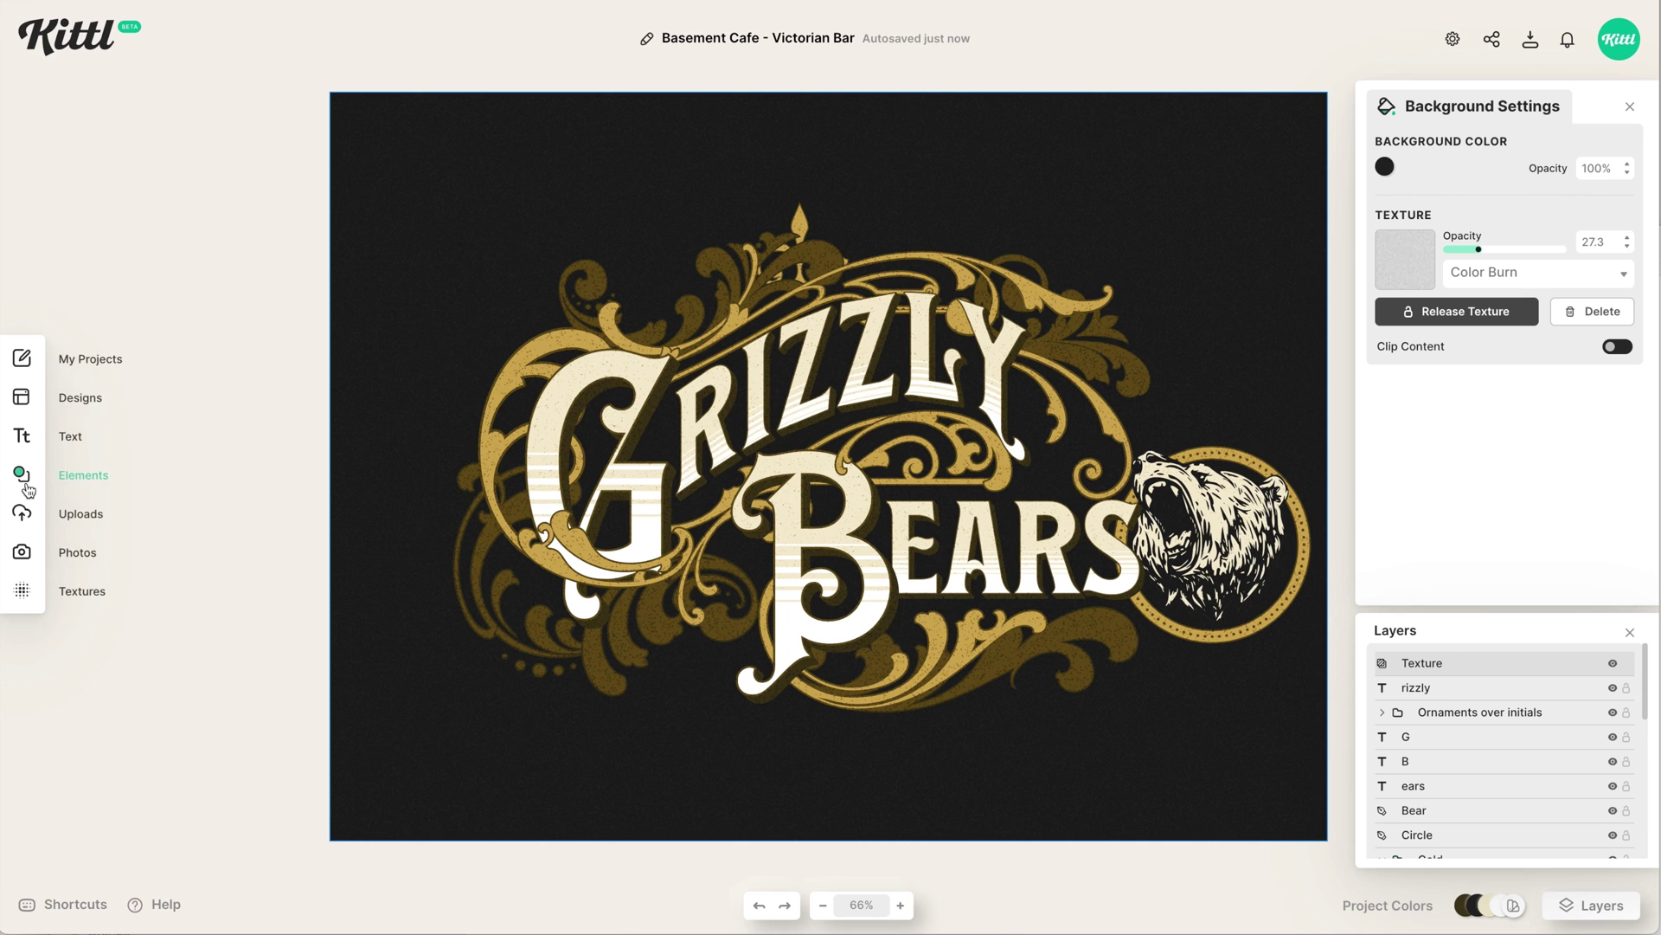
Place a swirl from Elements > Ornaments > Bold Flourishes beside Grizzly.
click(21, 474)
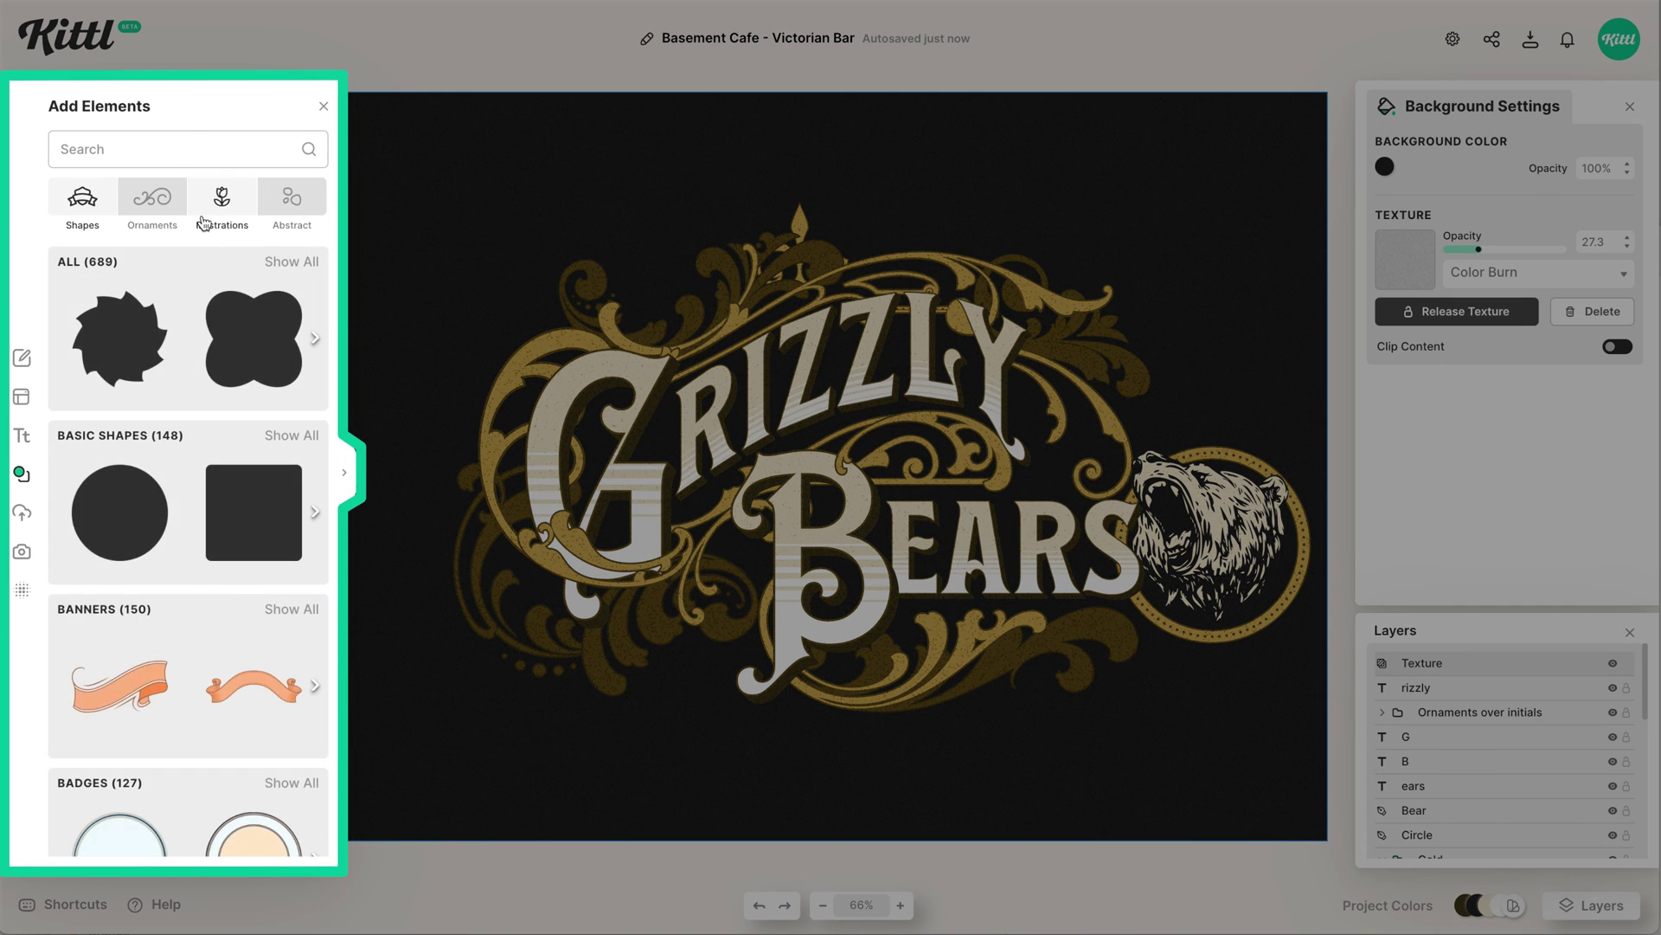
click(204, 222)
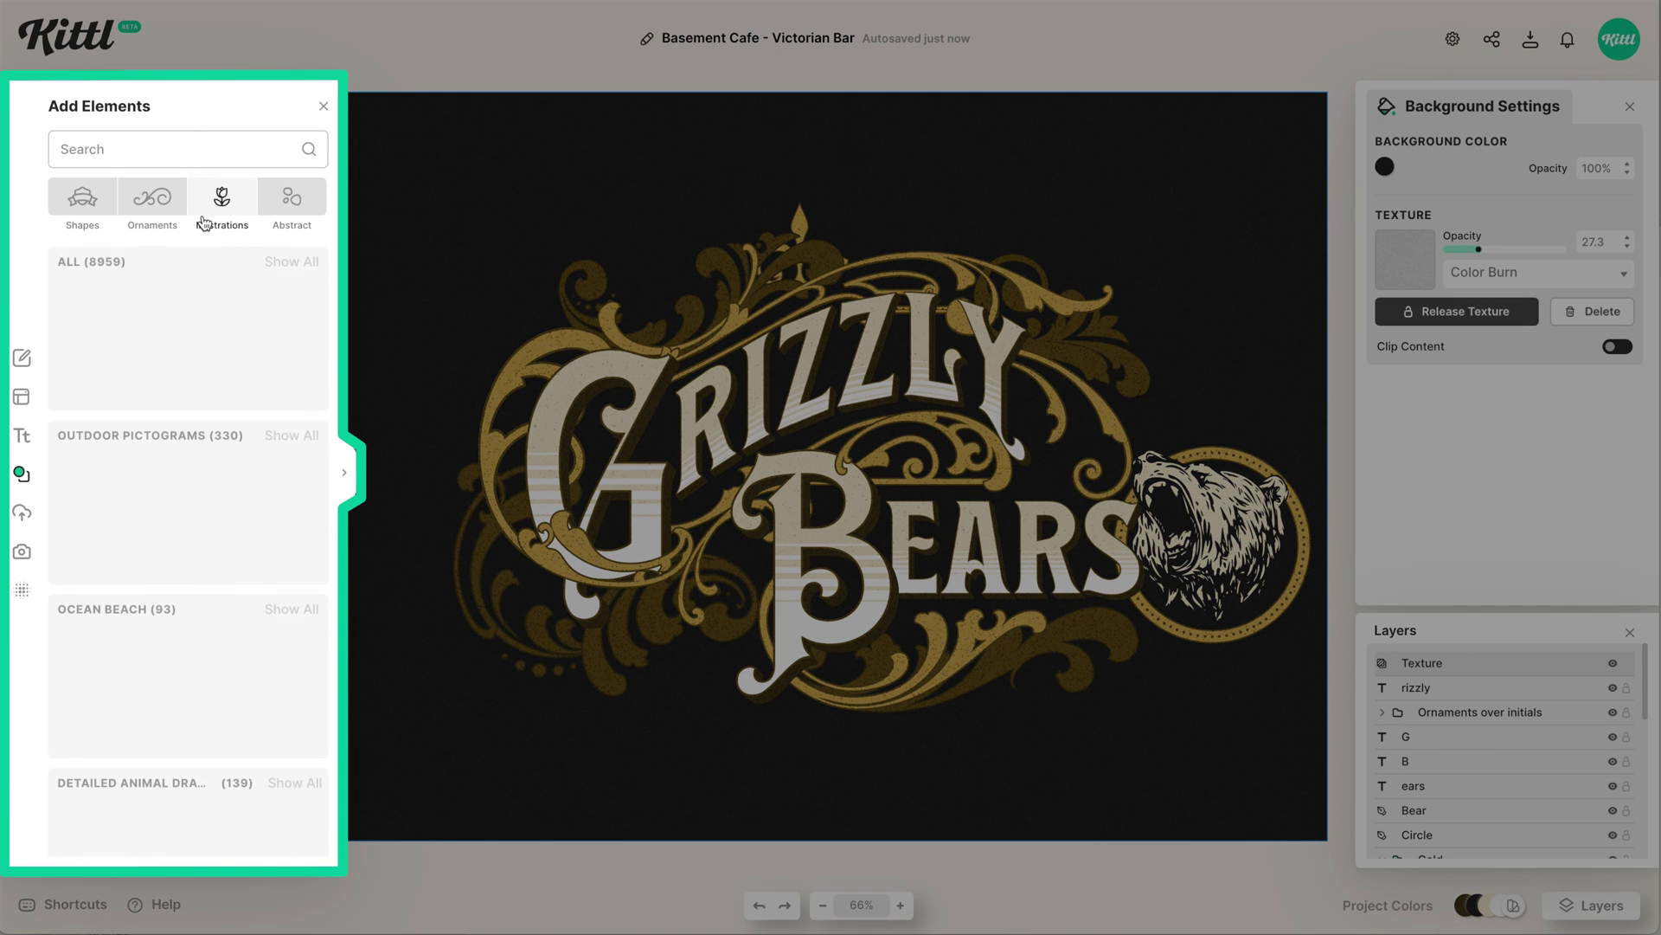
click(149, 212)
scroll(200, 470, down, 1)
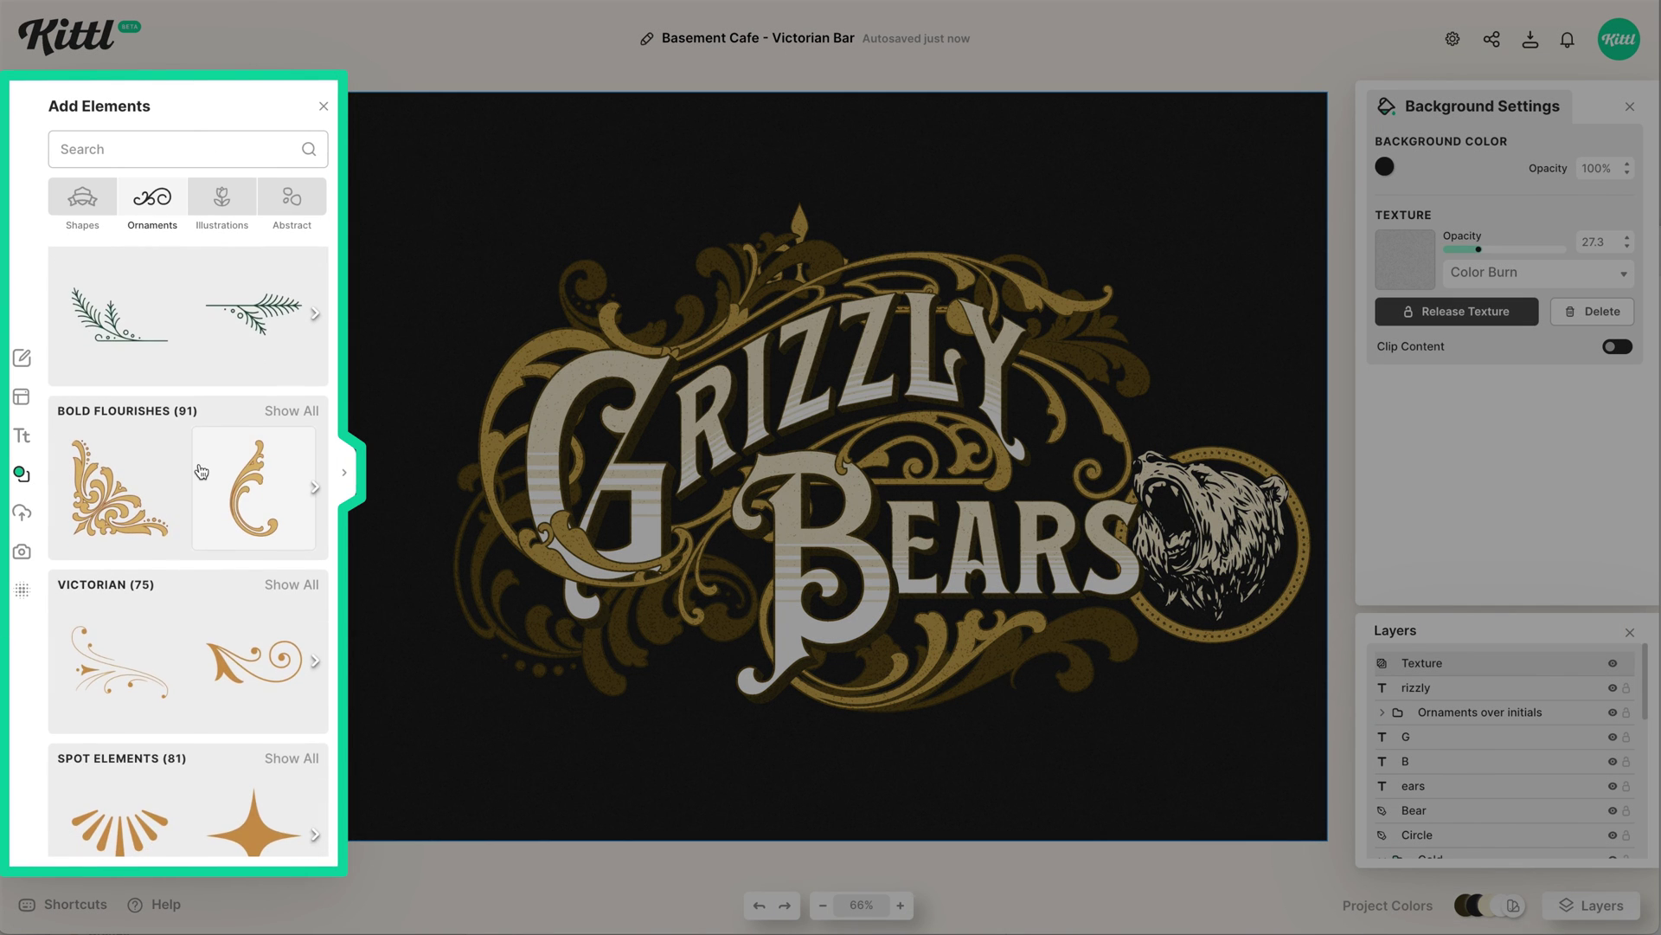
click(289, 412)
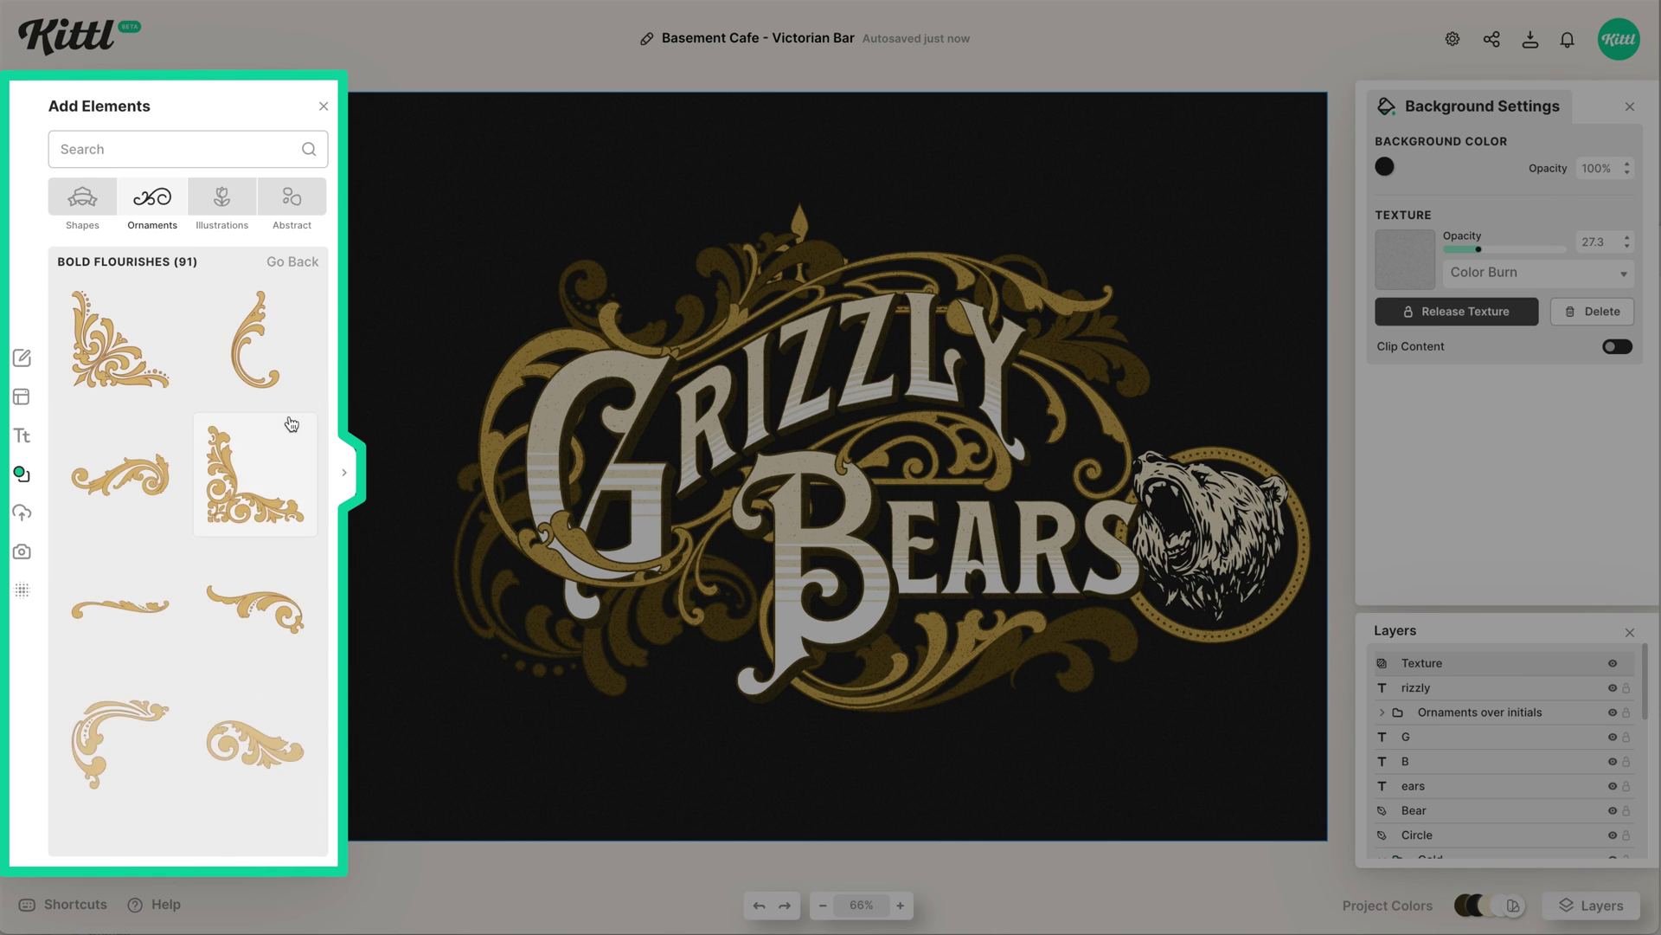
scroll(243, 532, down, 2)
scroll(245, 534, down, 3)
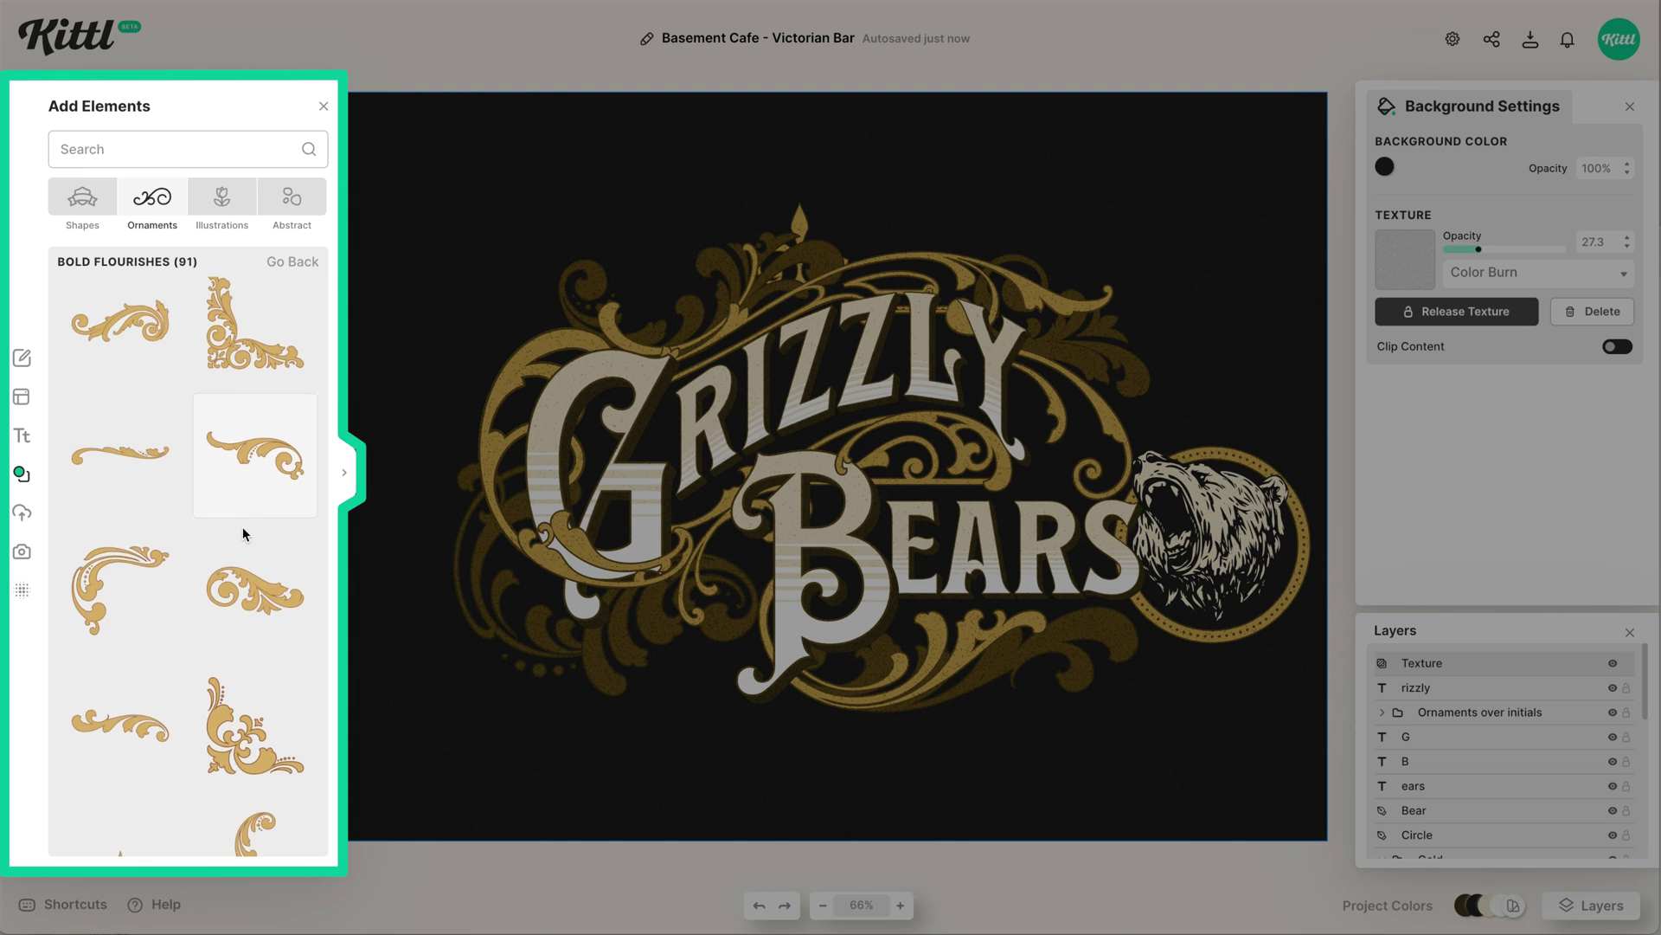
scroll(243, 529, down, 5)
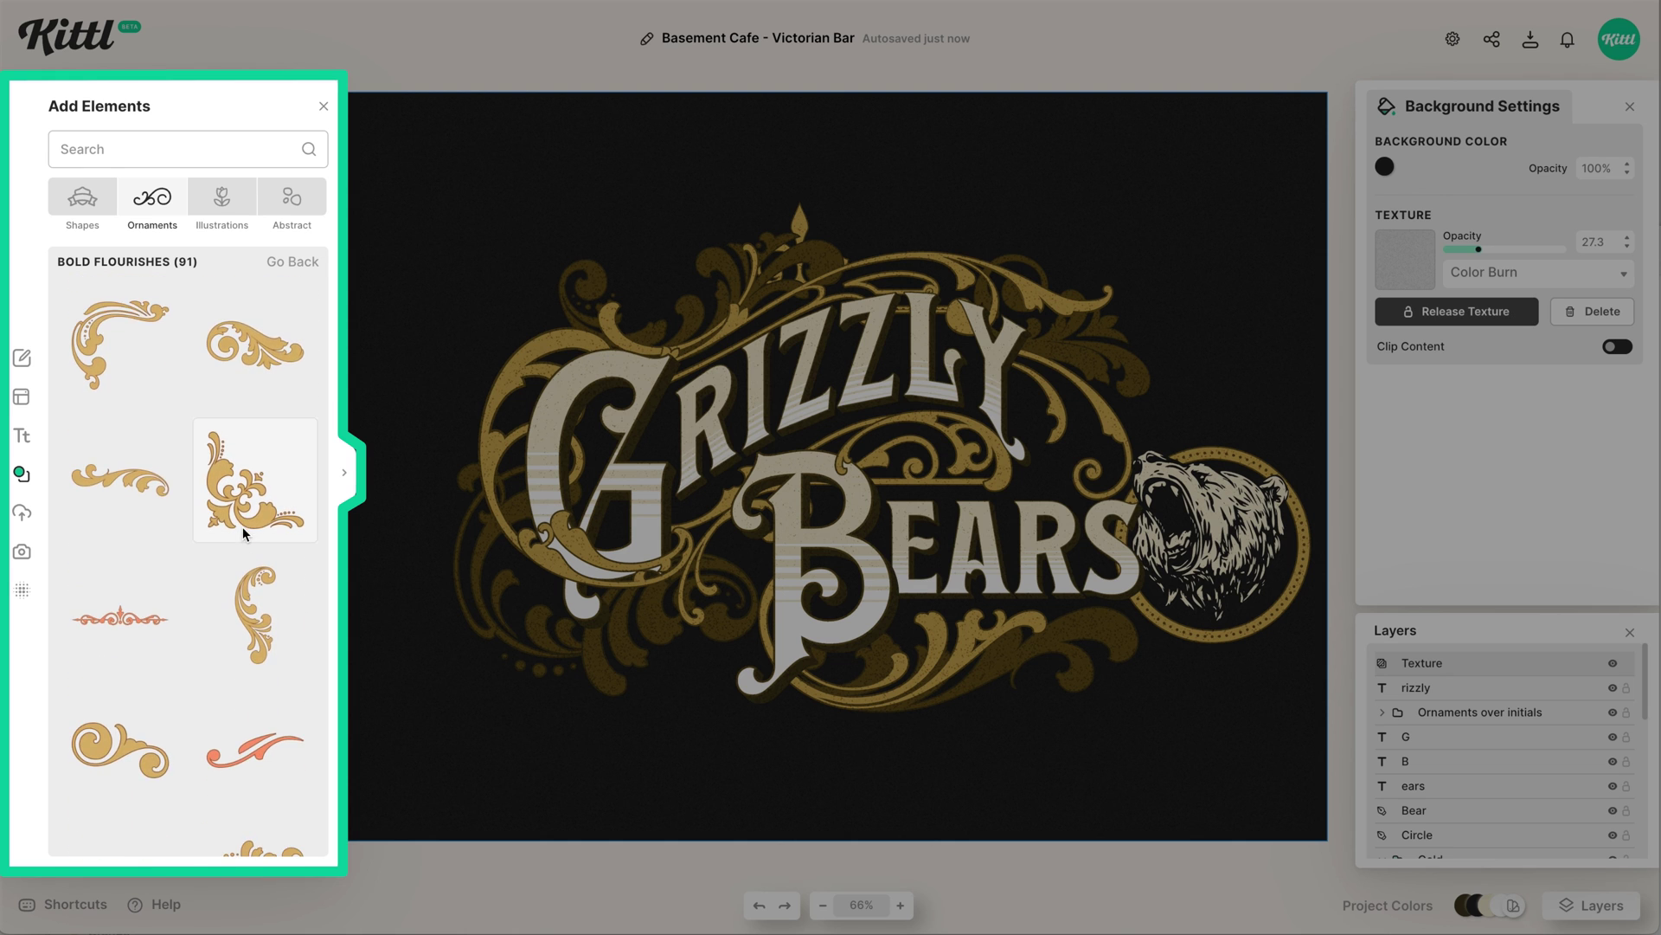
scroll(245, 534, down, 4)
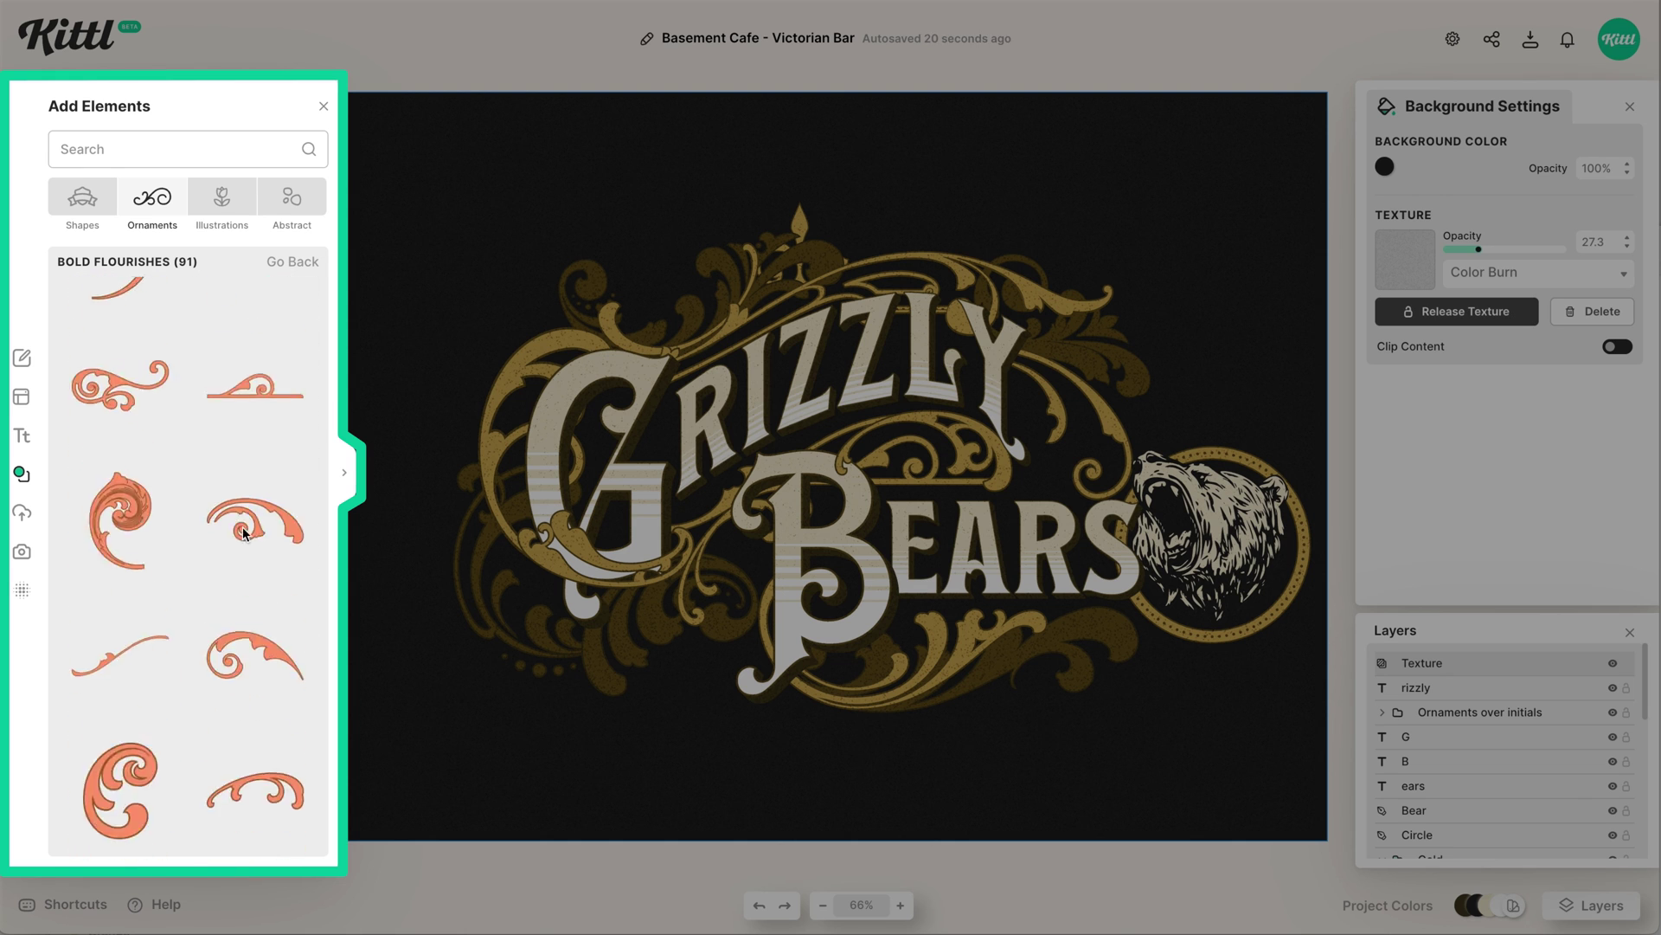
drag(130, 606, 1080, 393)
Flip the new flourish vertically and tuck it up-left against the Y of Grizzly.
scroll(1079, 394, up, 4)
right_click(1053, 453)
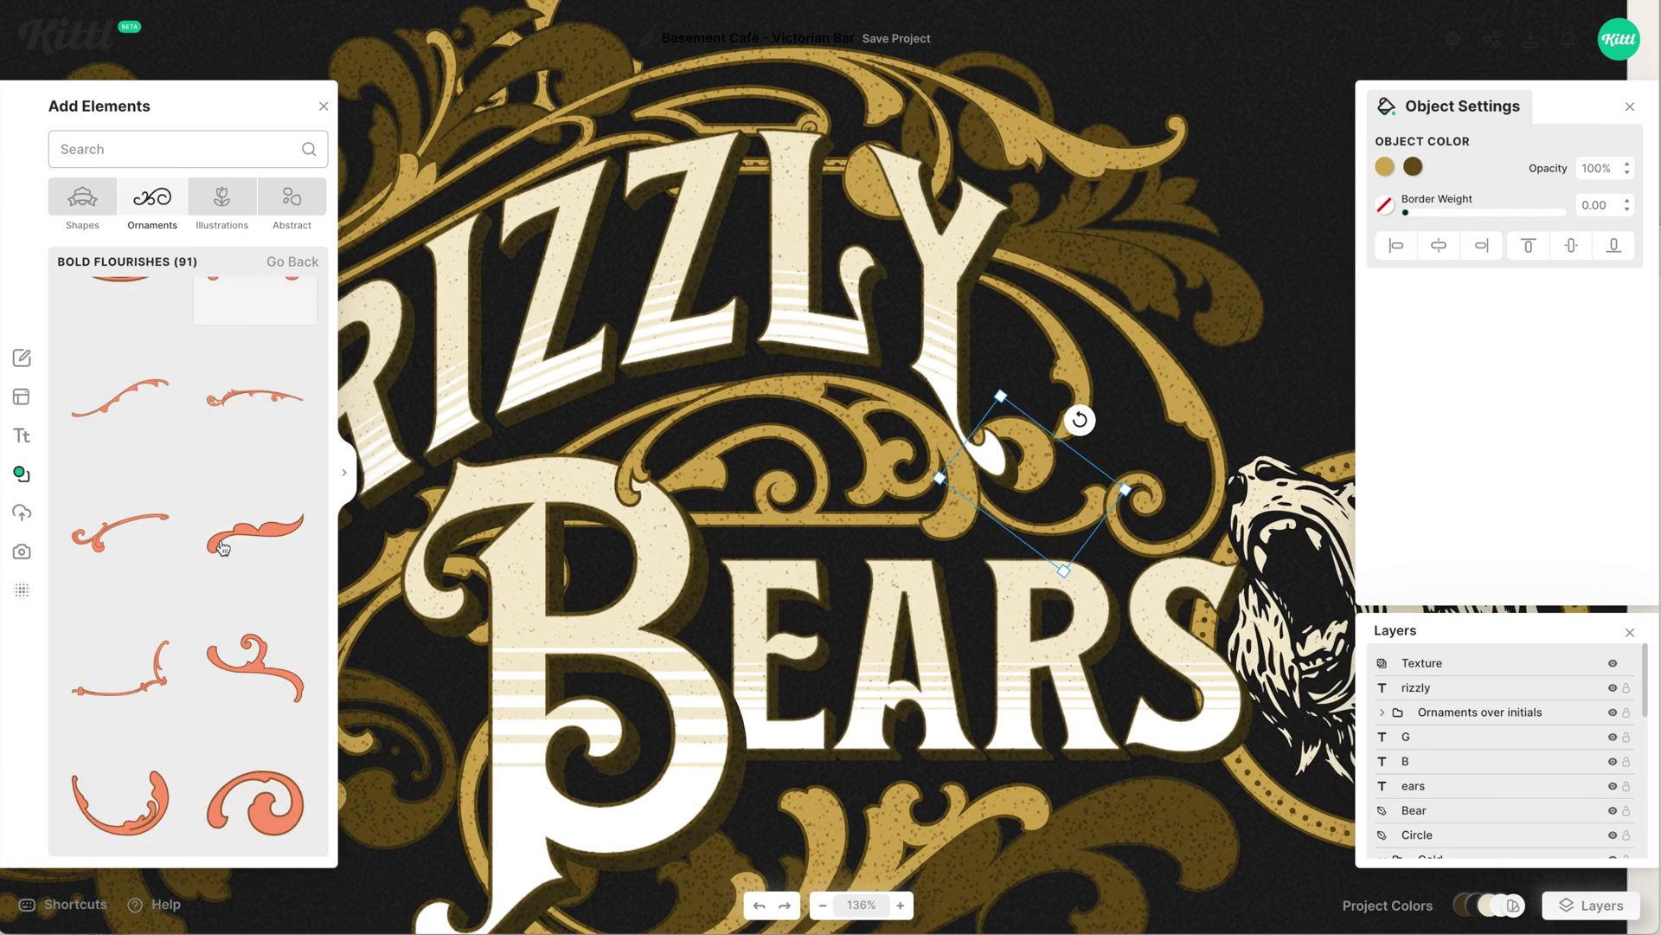
scroll(222, 545, down, 5)
drag(1035, 456, 995, 333)
right_click(995, 334)
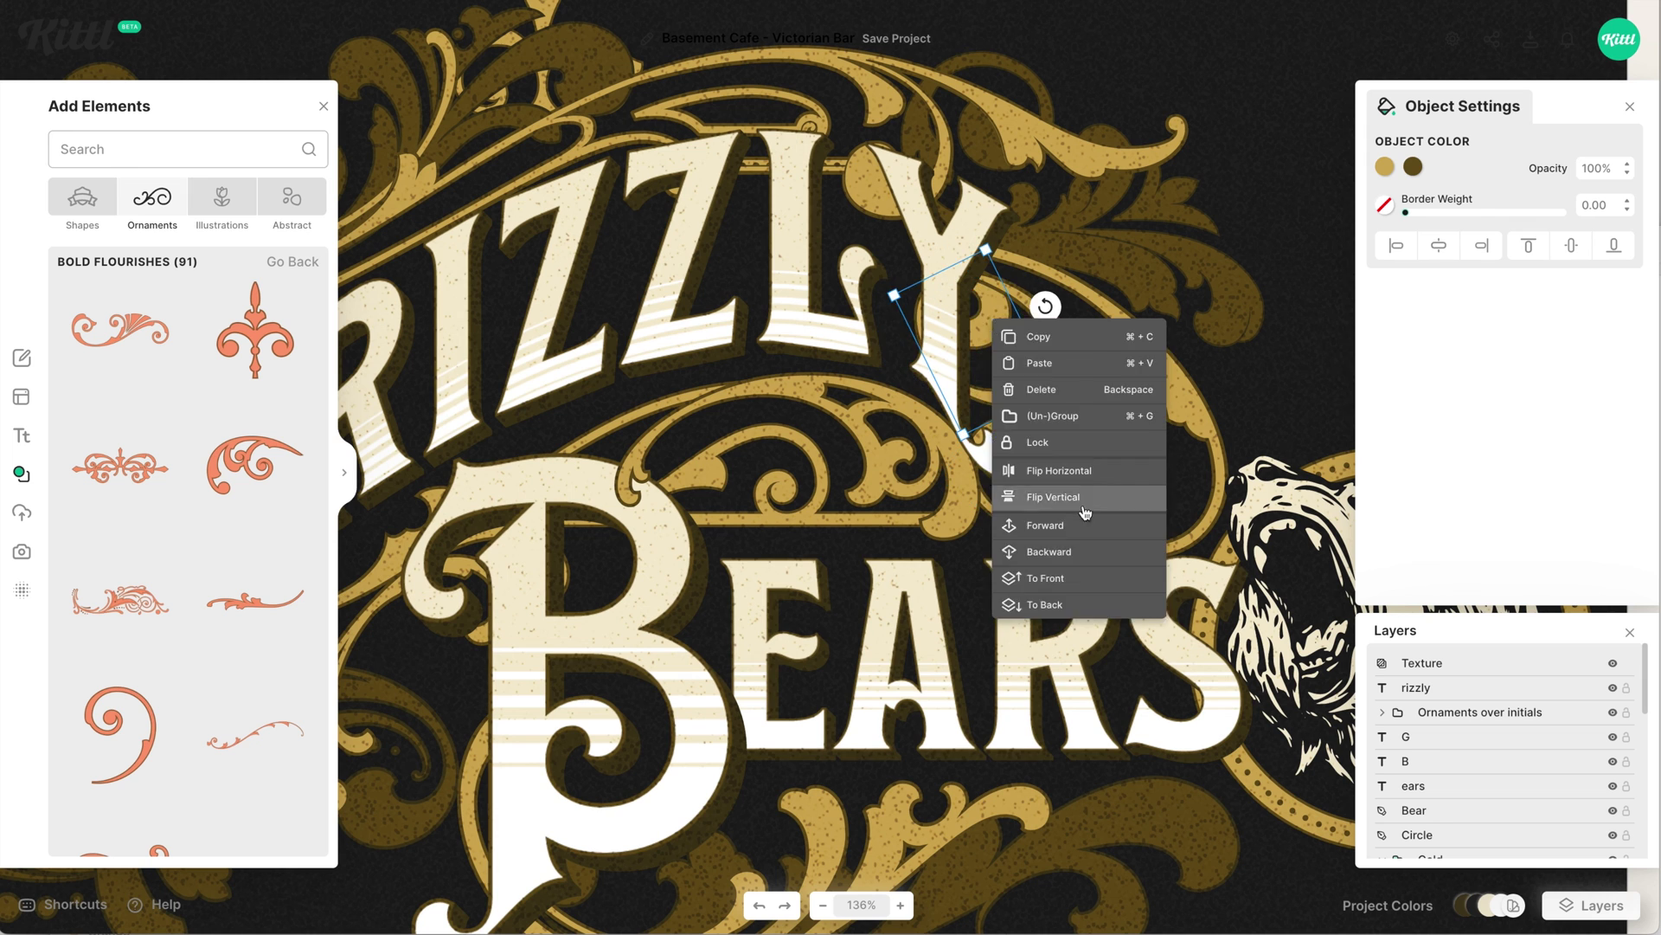
click(1026, 484)
drag(1082, 380, 1030, 341)
scroll(1125, 364, down, 5)
click(1279, 390)
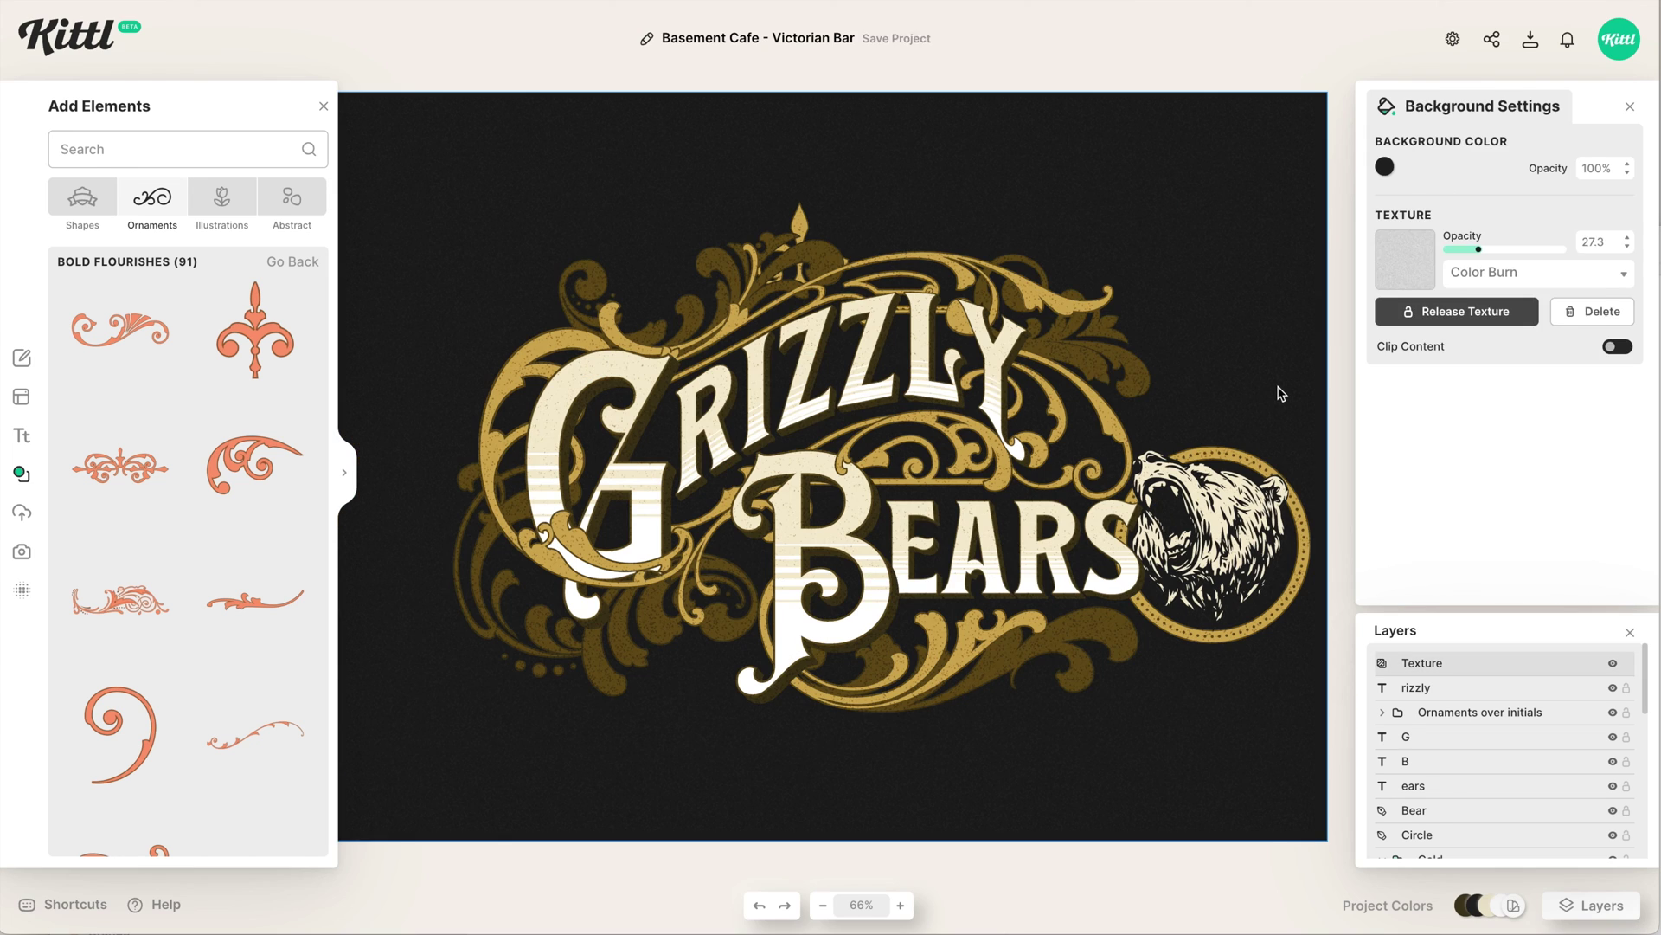
click(1102, 375)
double_click(1094, 328)
click(1207, 278)
Bring the bear to the front of all layers and close the background settings.
right_click(1241, 583)
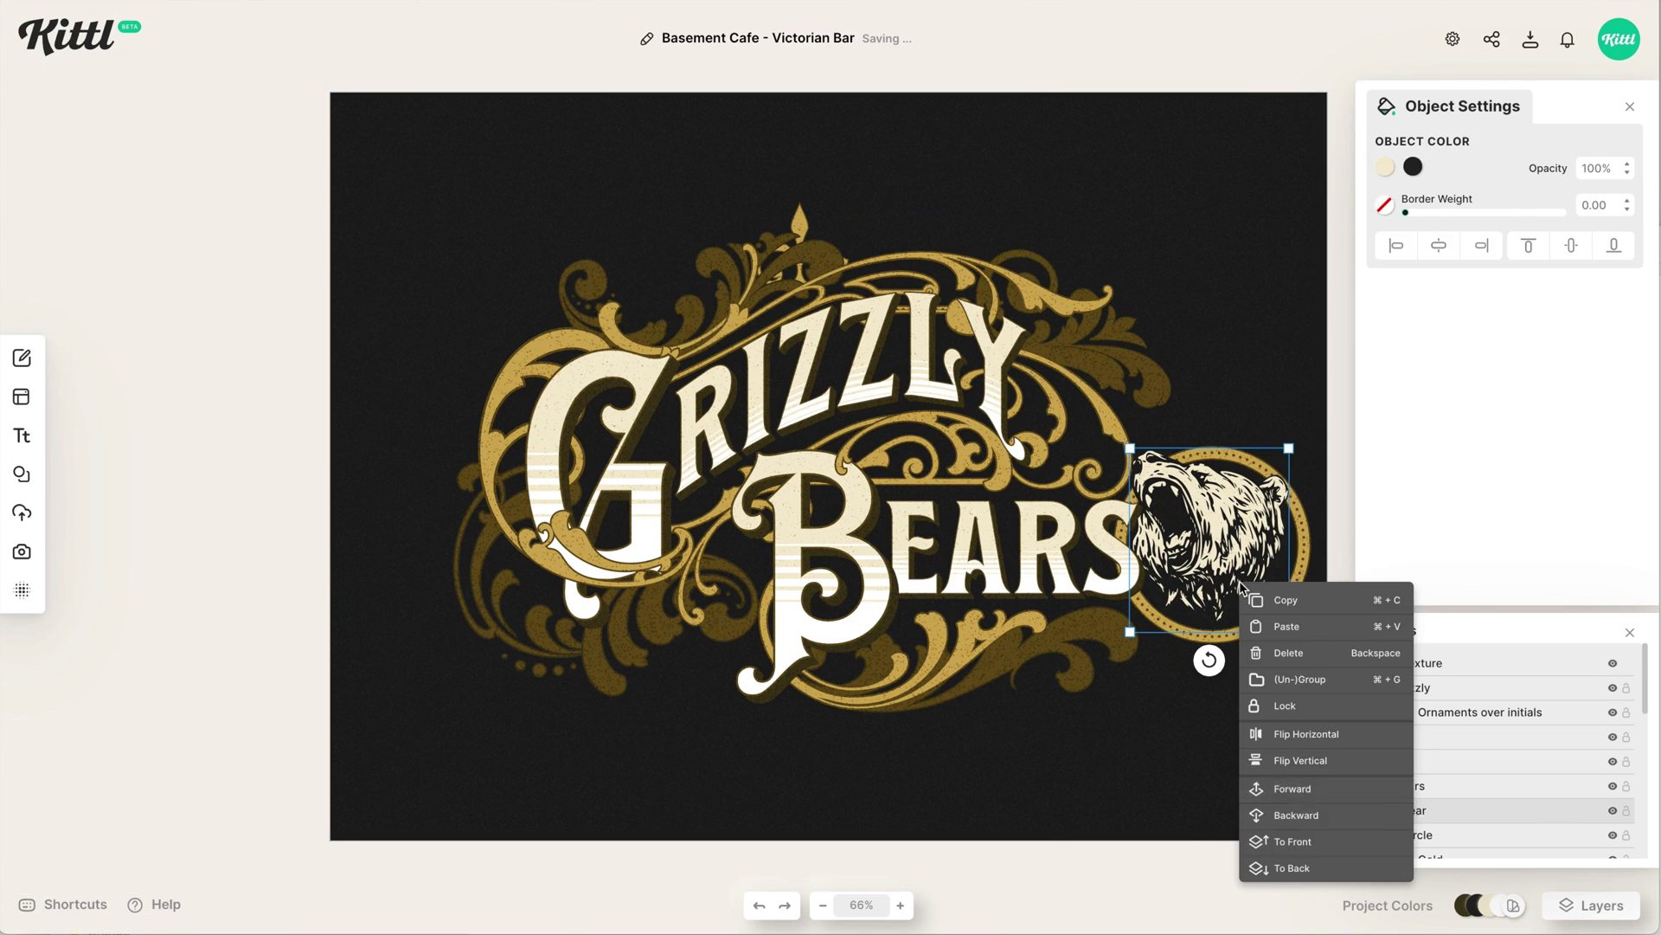
click(1291, 838)
click(1277, 755)
click(1201, 551)
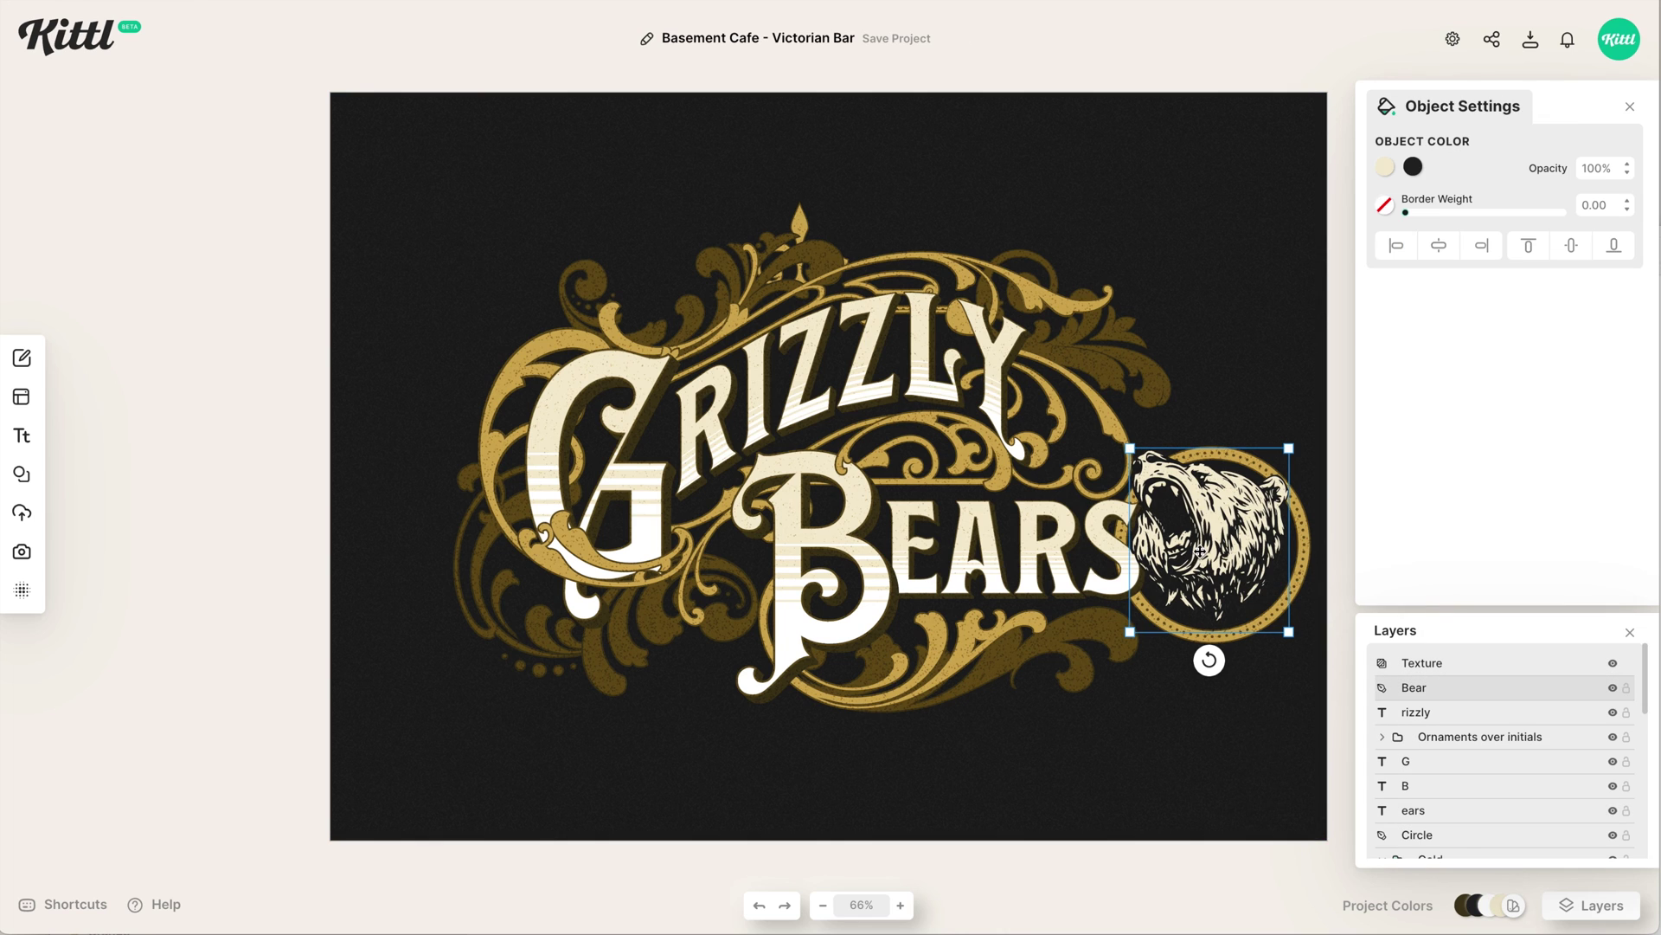
click(1179, 737)
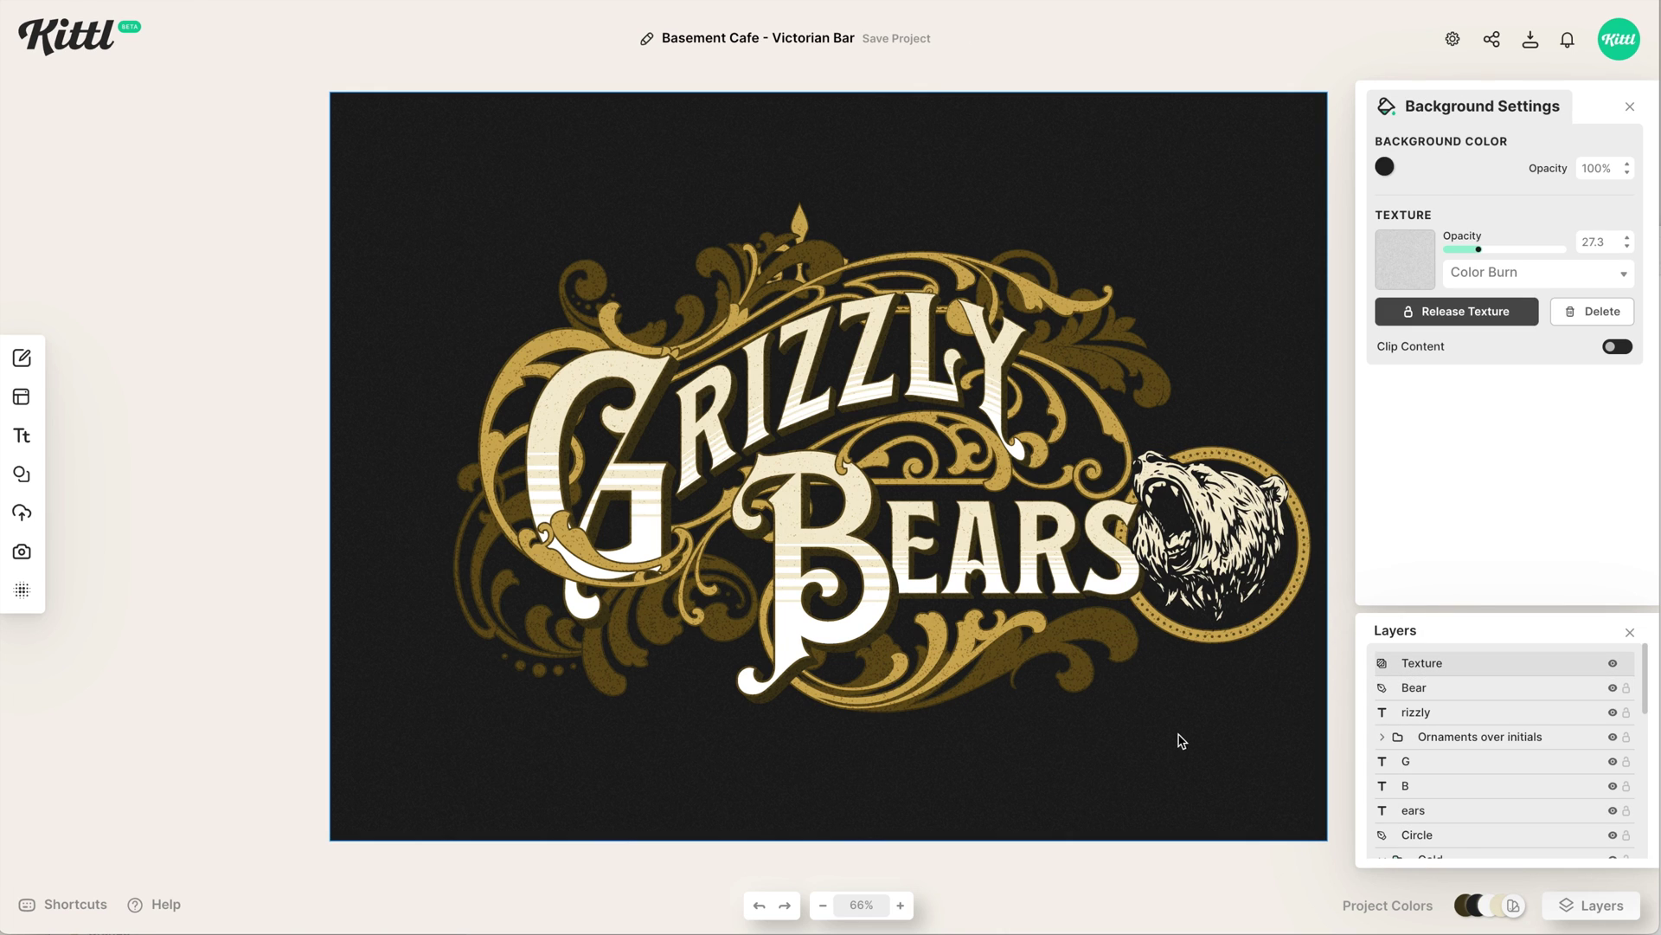
click(1627, 107)
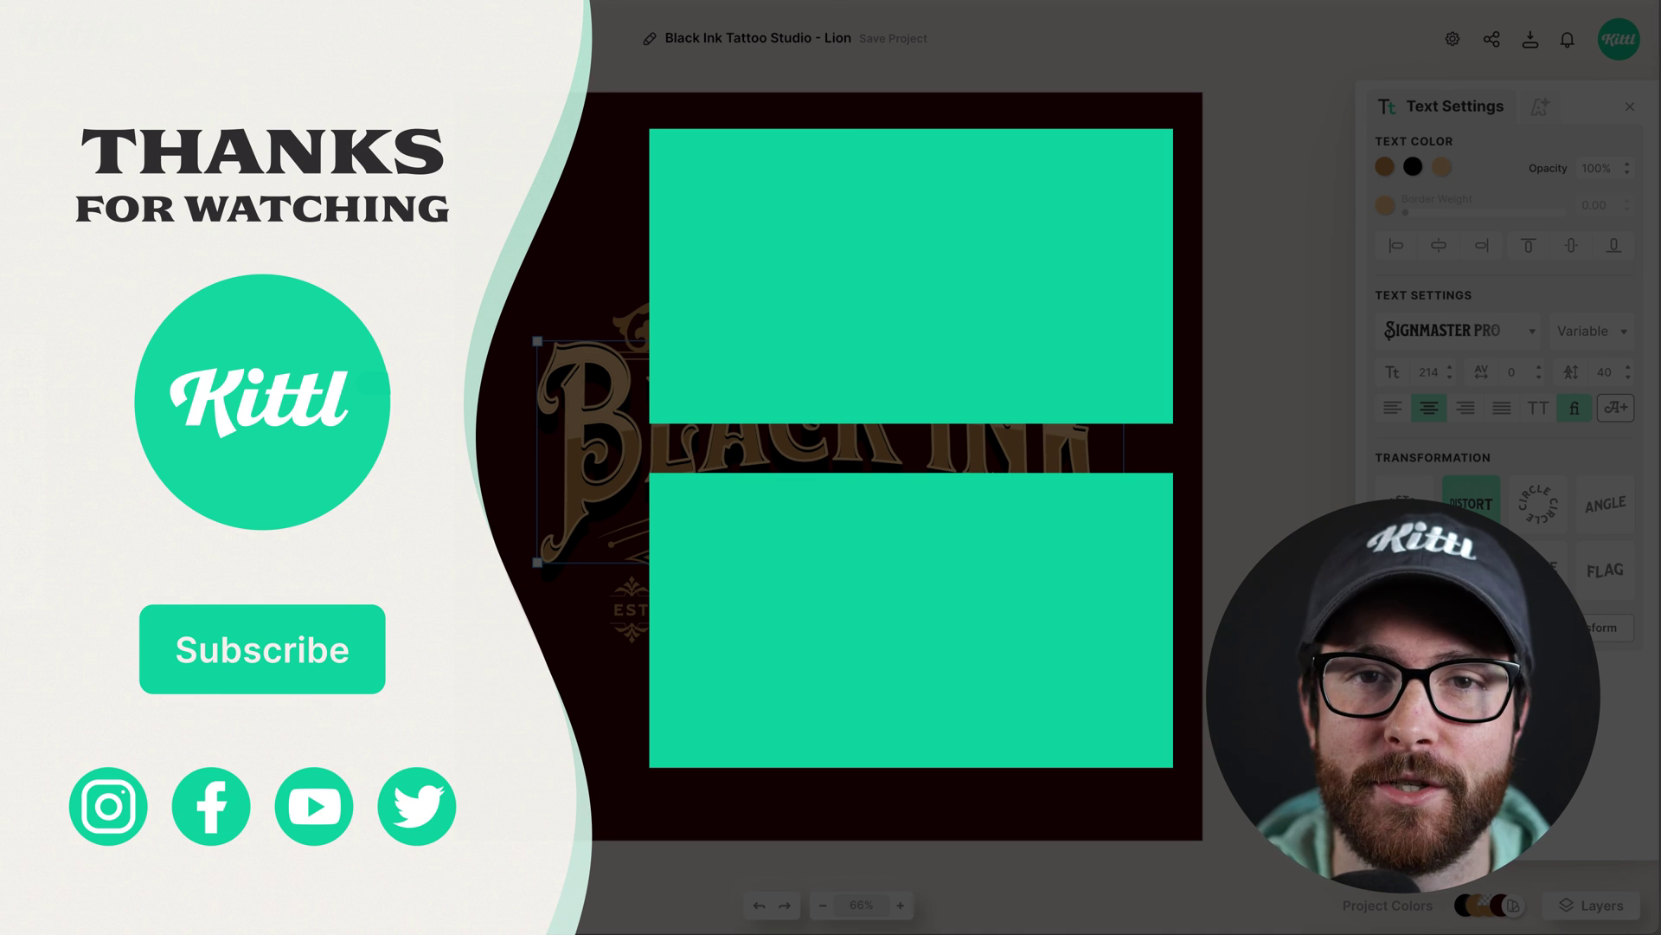
Paste the copied object into the Black Ink Tattoo Studio - Lion project.
key(ctrl+v)
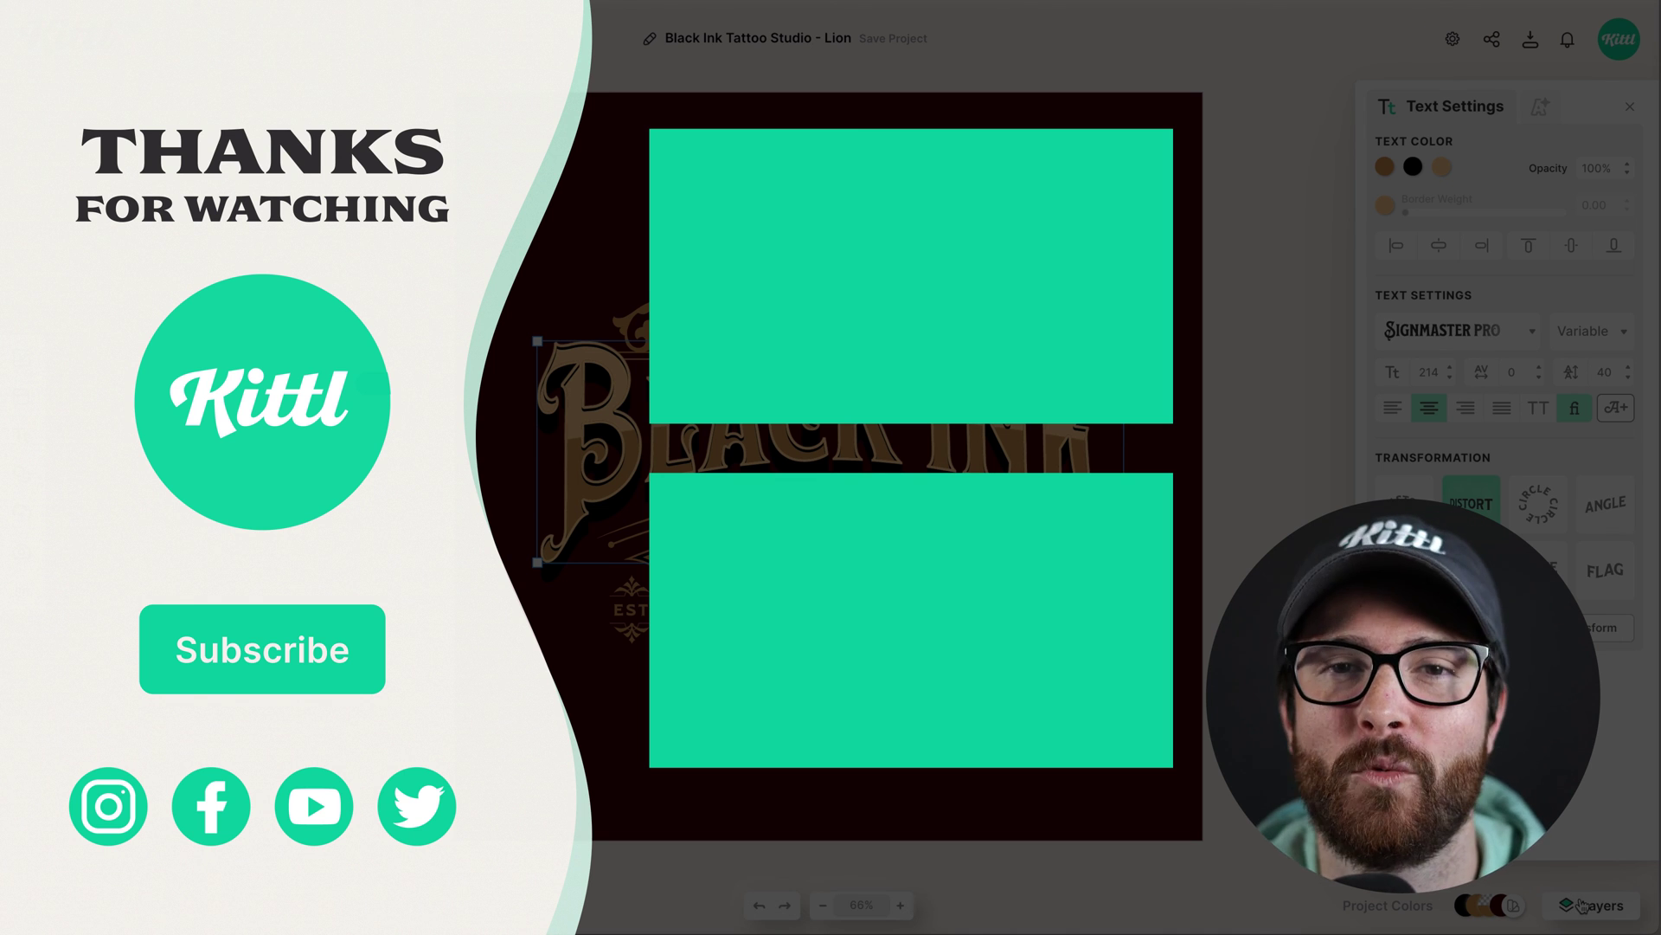